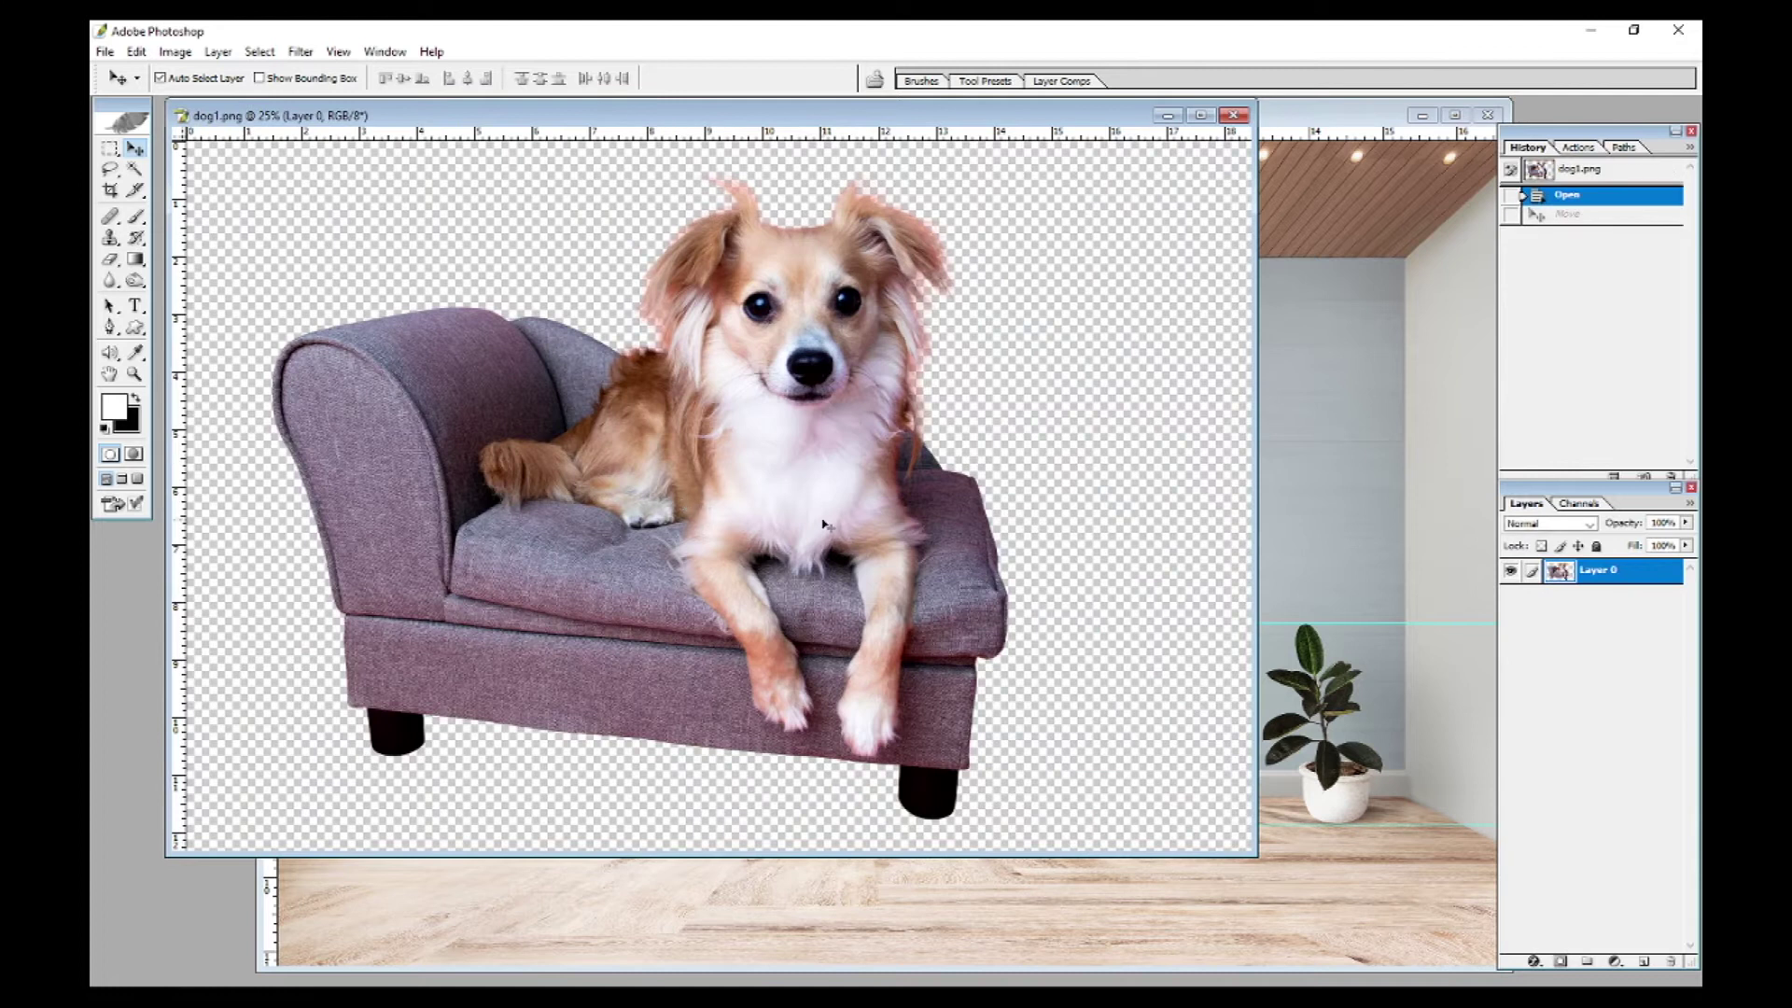
Copy the whole dog1.png canvas, close that file without saving, and paste the sofa with the dog into the room image
key(ctrl+w)
click(899, 399)
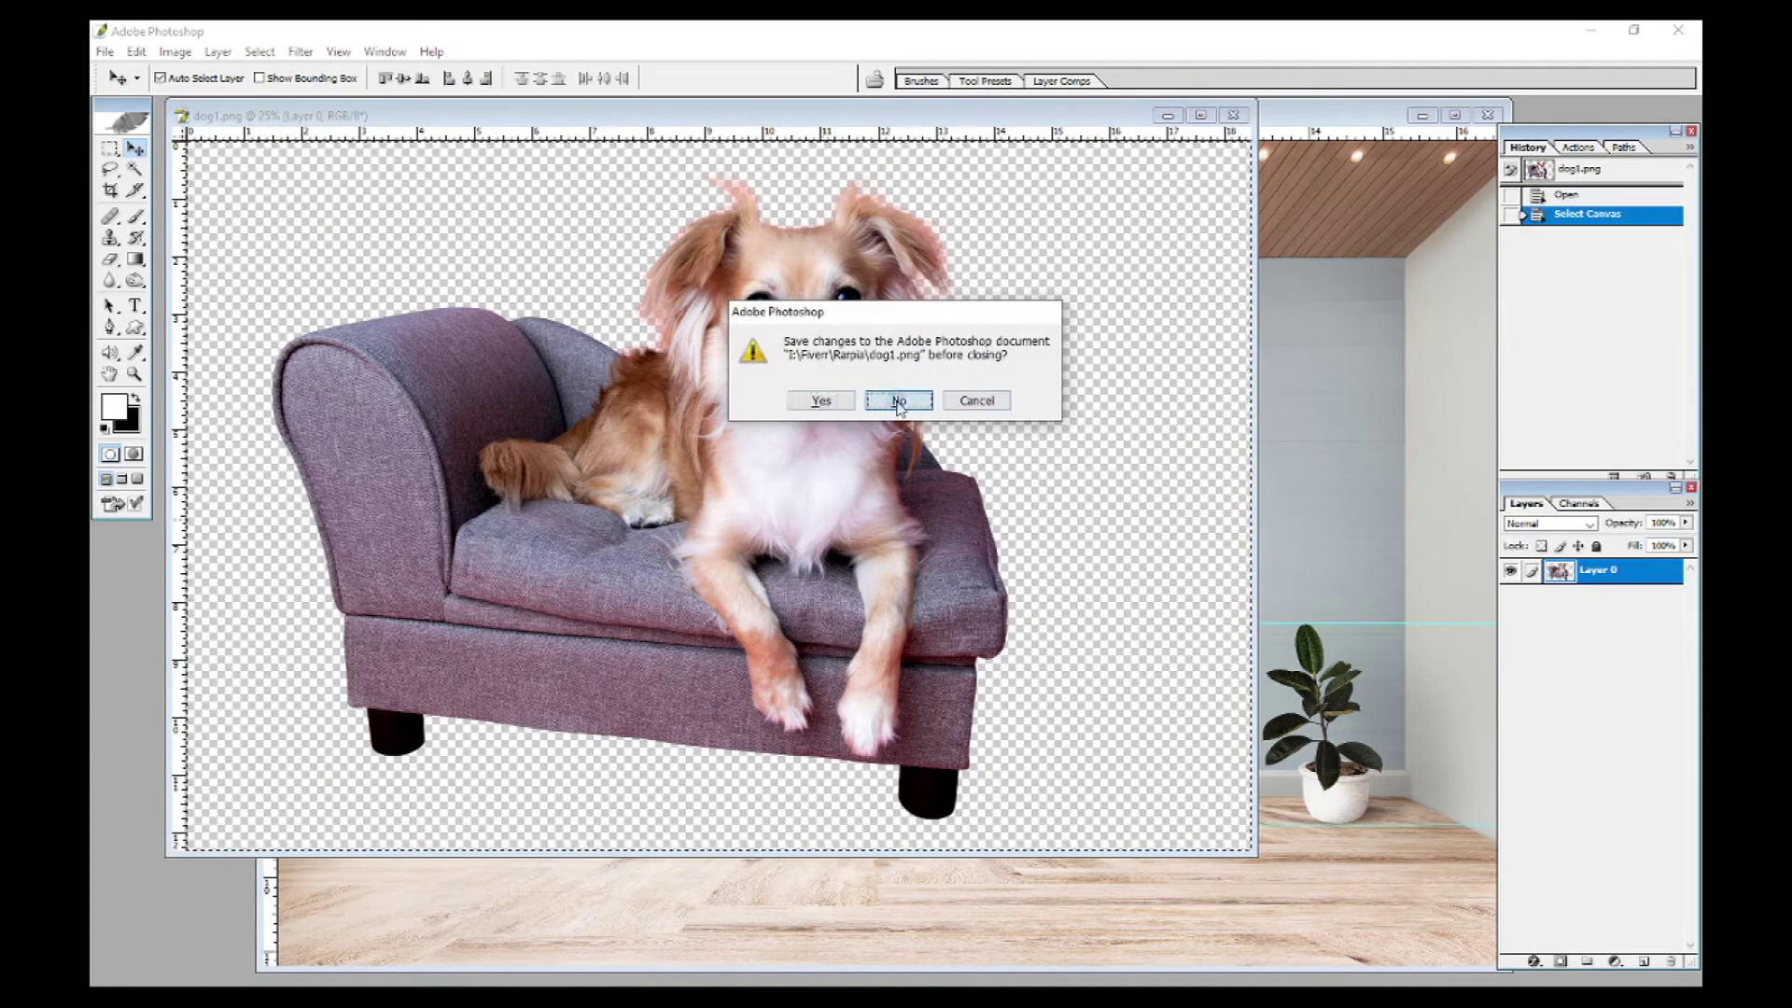
key(ctrl+v)
Scale the pasted sofa layer to about 33%, rotate it about -3.8°, and place it on the floor in front of the wall
key(ctrl+t)
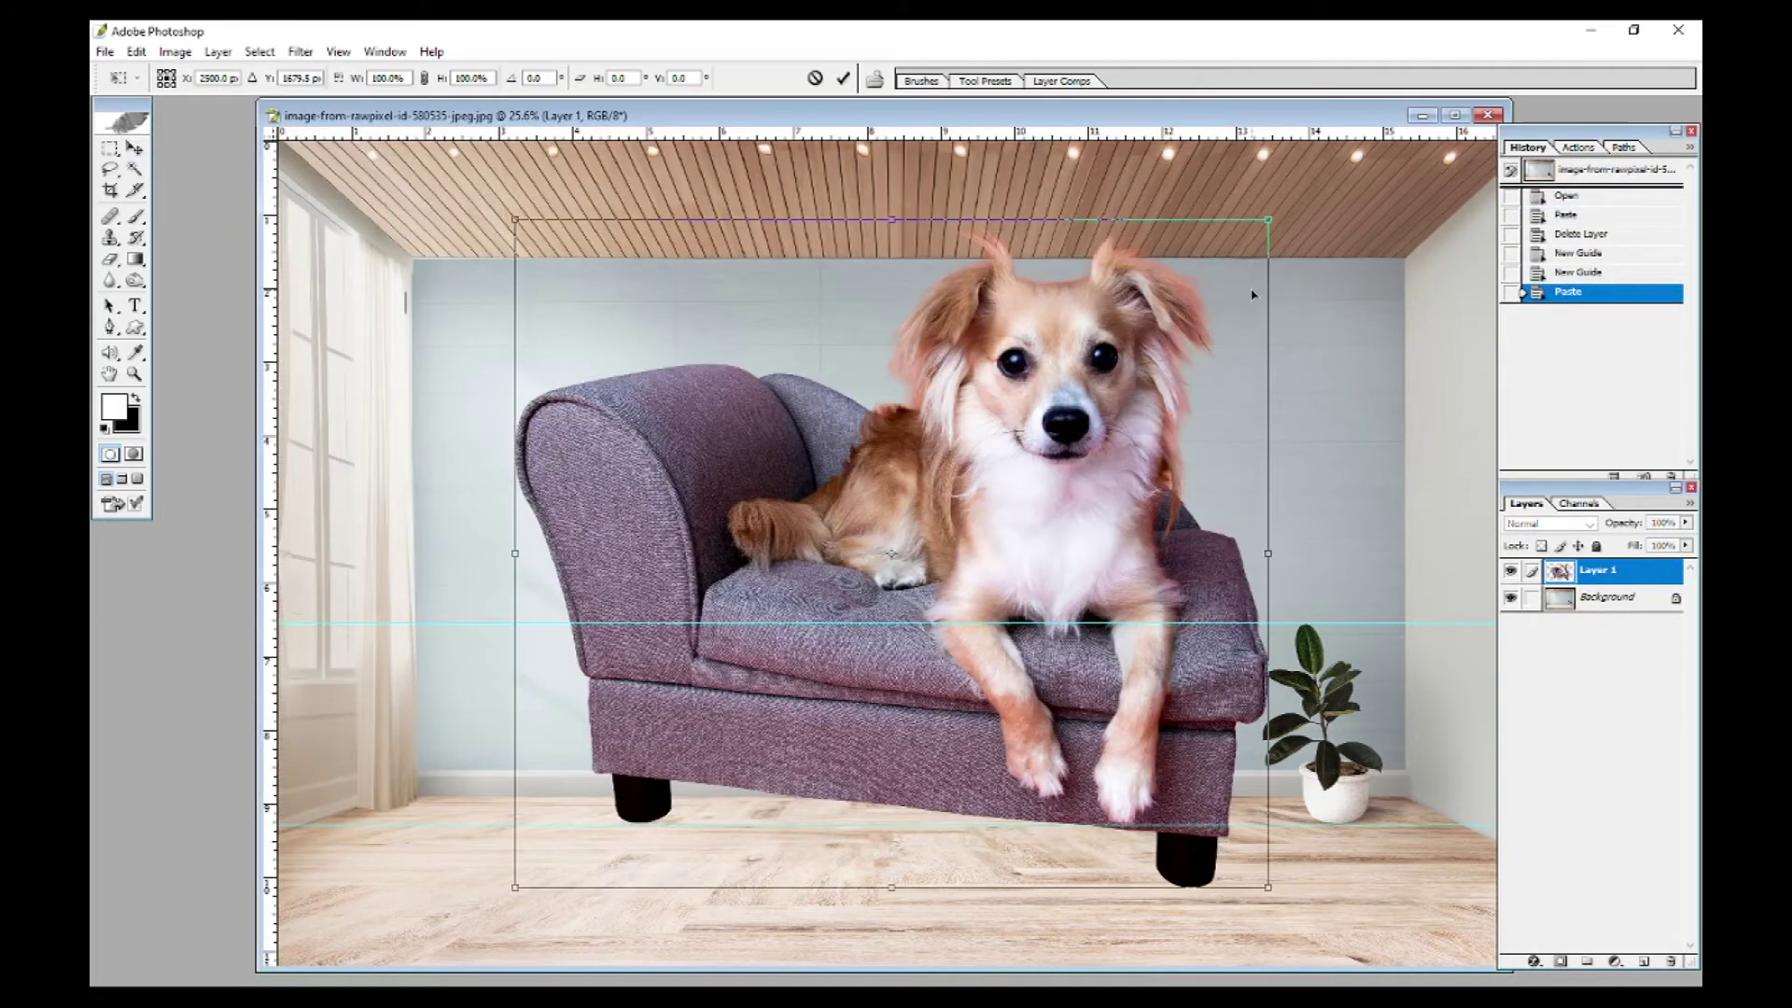
drag(1274, 216, 890, 558)
drag(823, 678, 1009, 709)
drag(1075, 591, 1112, 673)
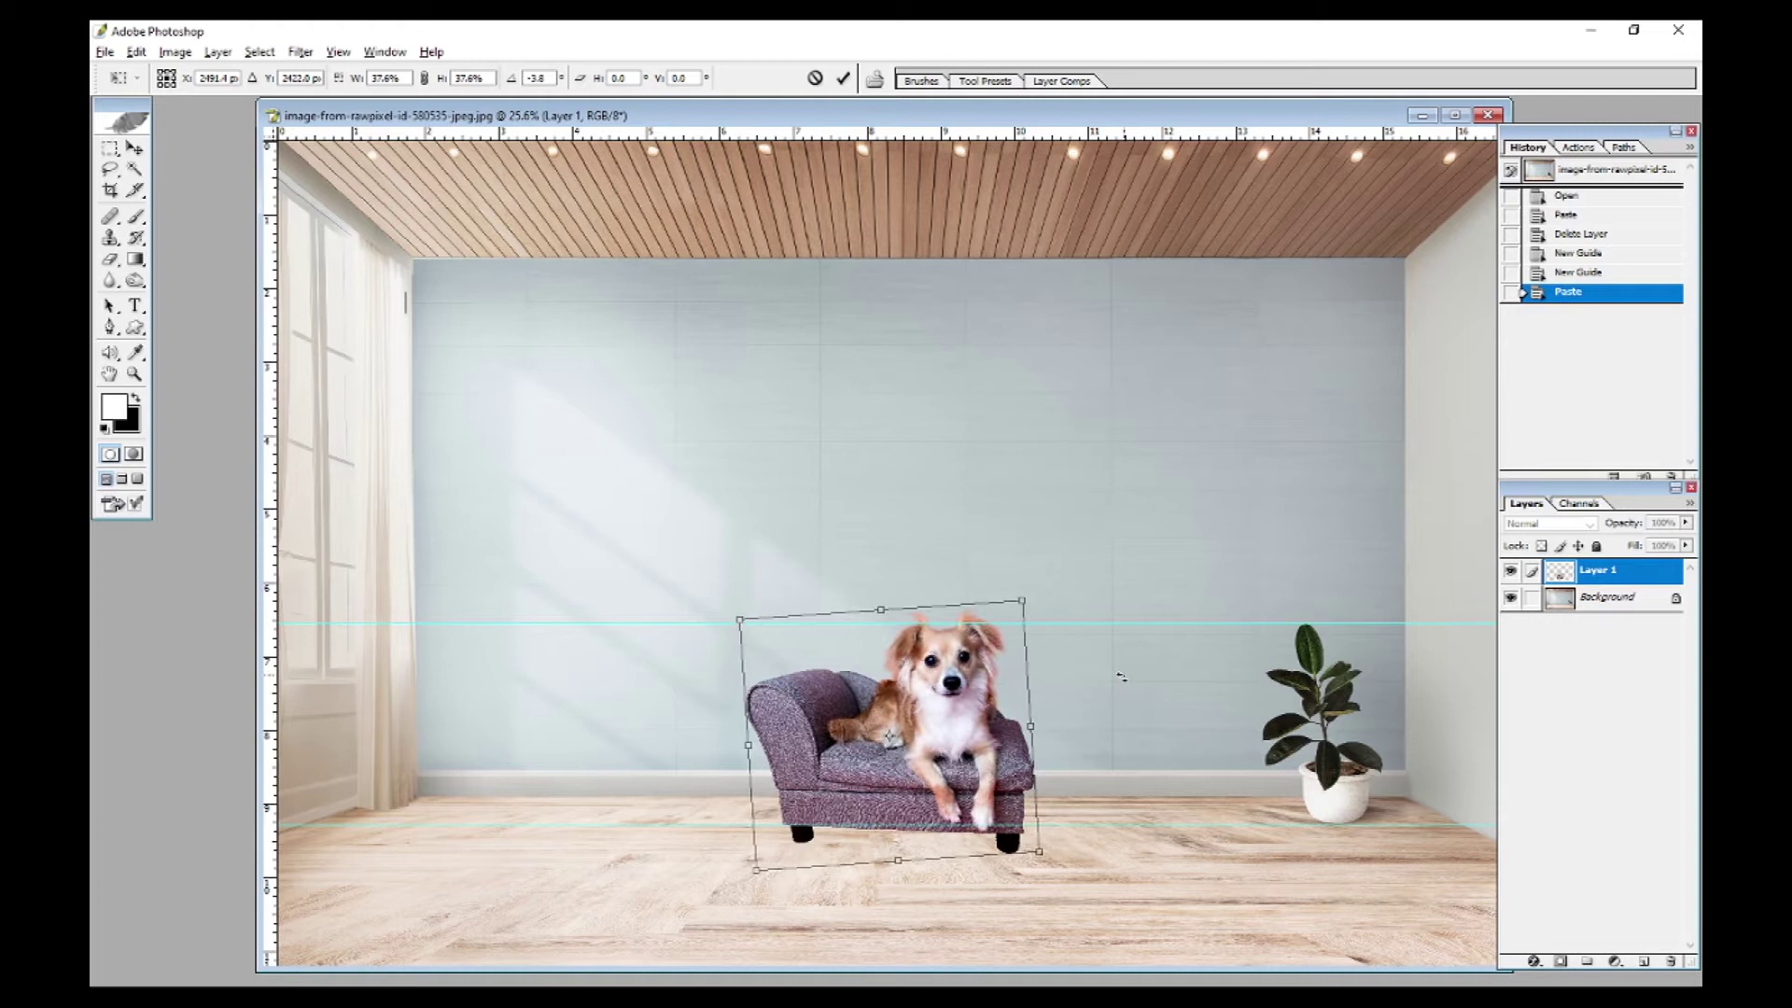
drag(1022, 602, 1088, 655)
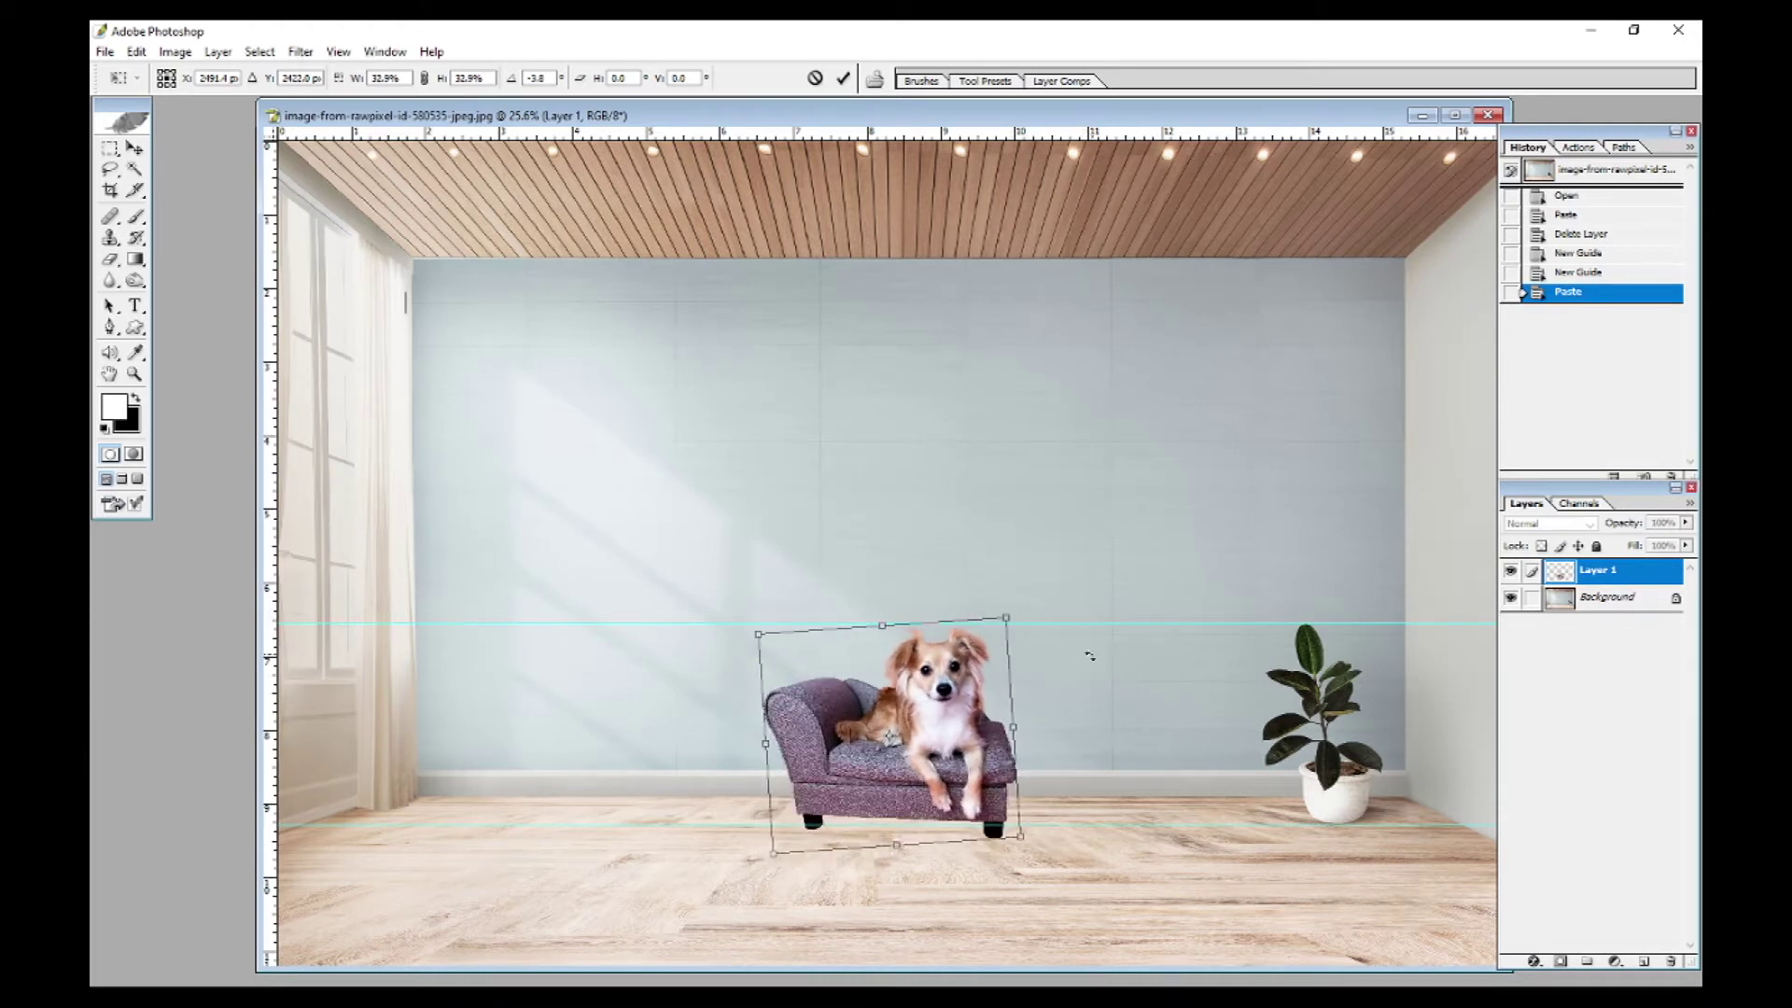
key(Return)
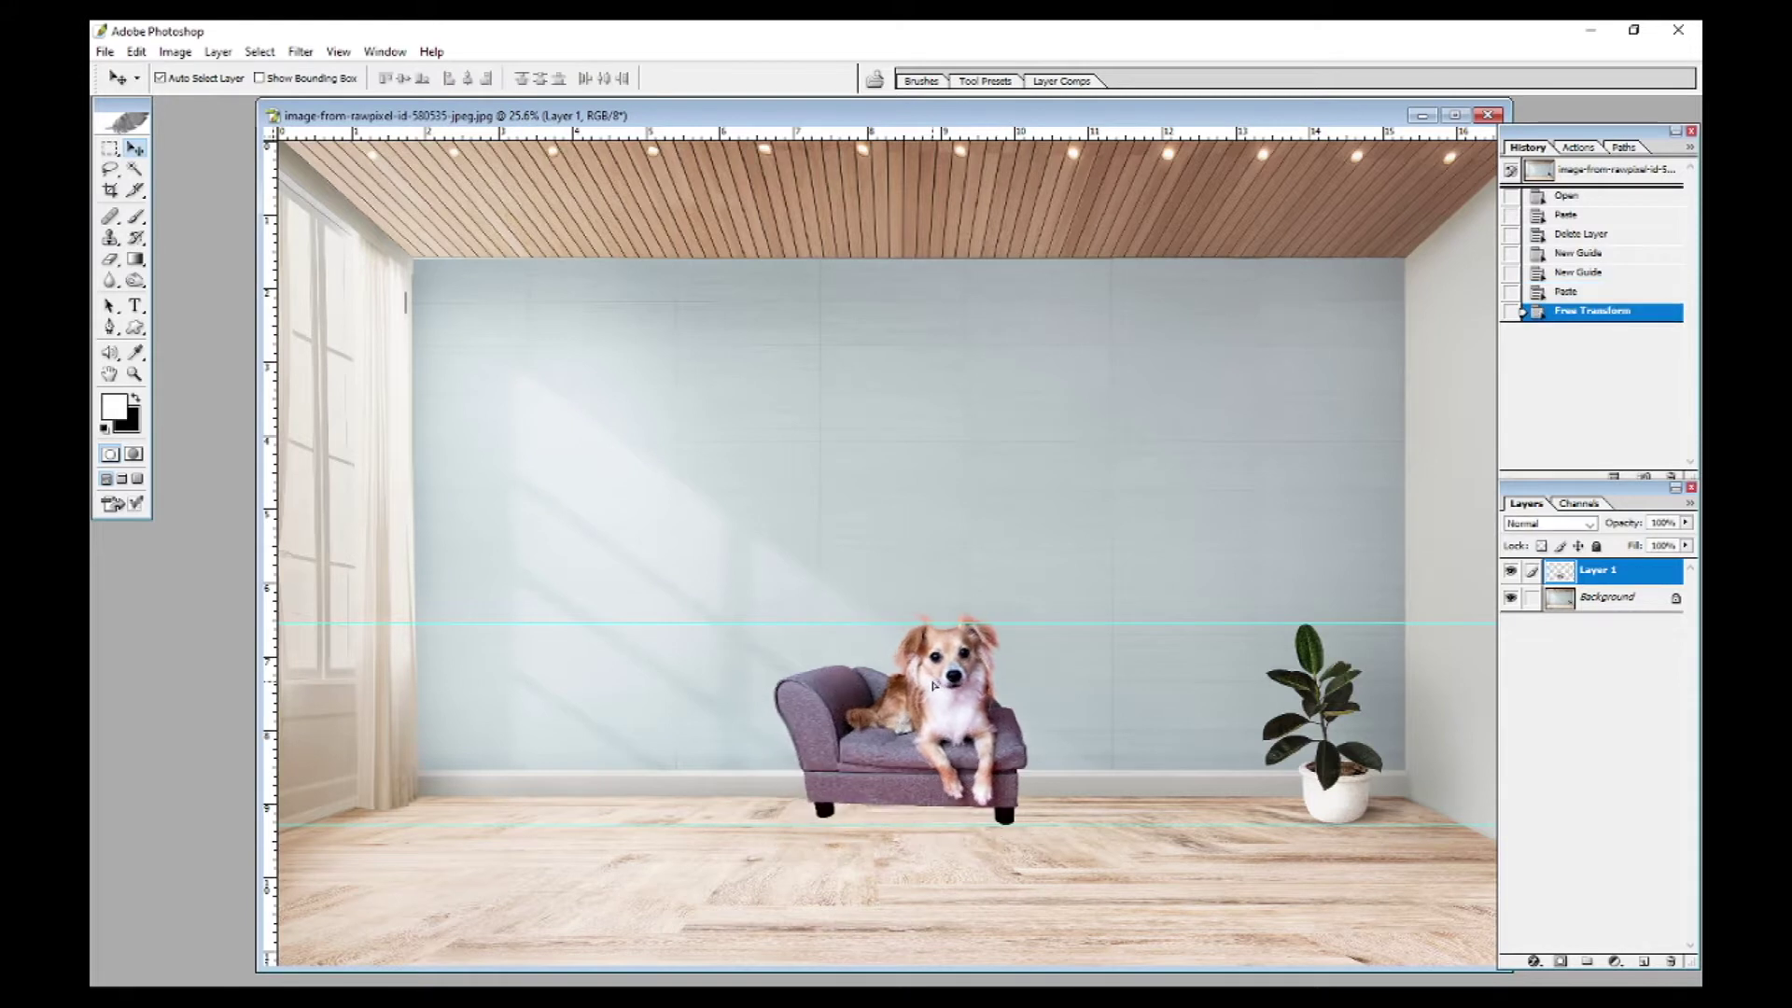
Scale the sofa layer to about 94% and shift it slightly towards the plant
drag(933, 685, 934, 685)
key(ctrl+t)
drag(1026, 607, 1015, 618)
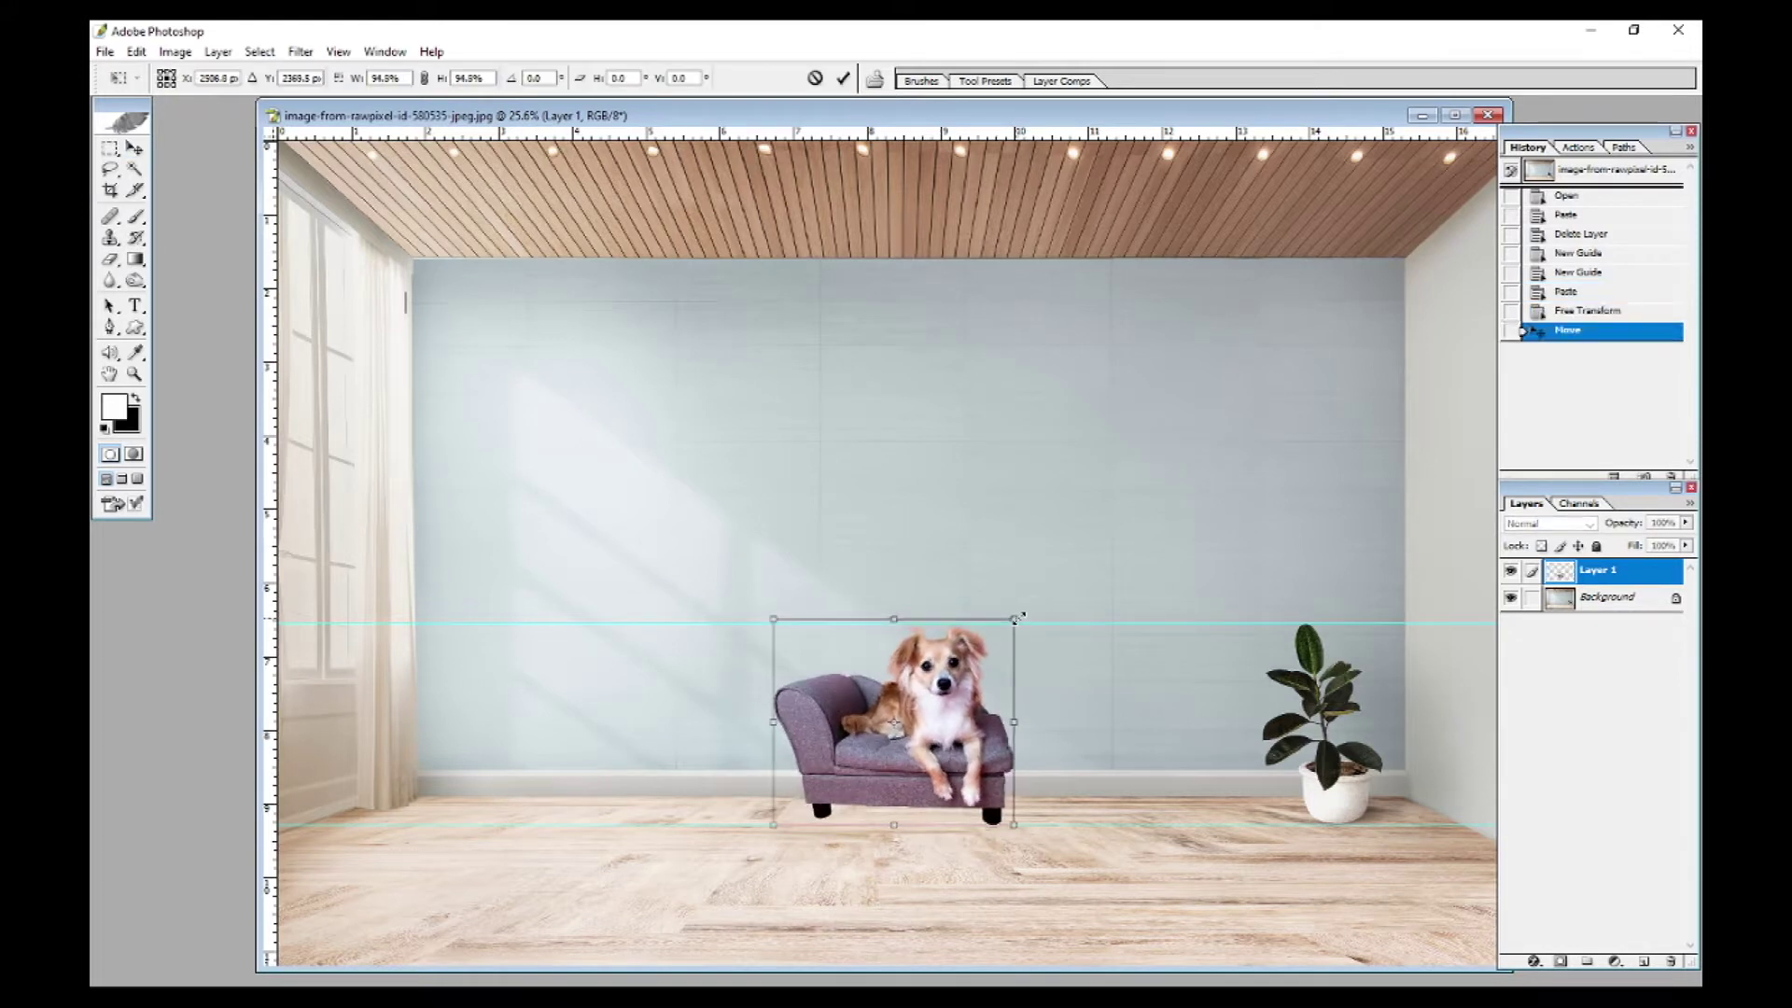
key(Return)
drag(910, 702, 928, 702)
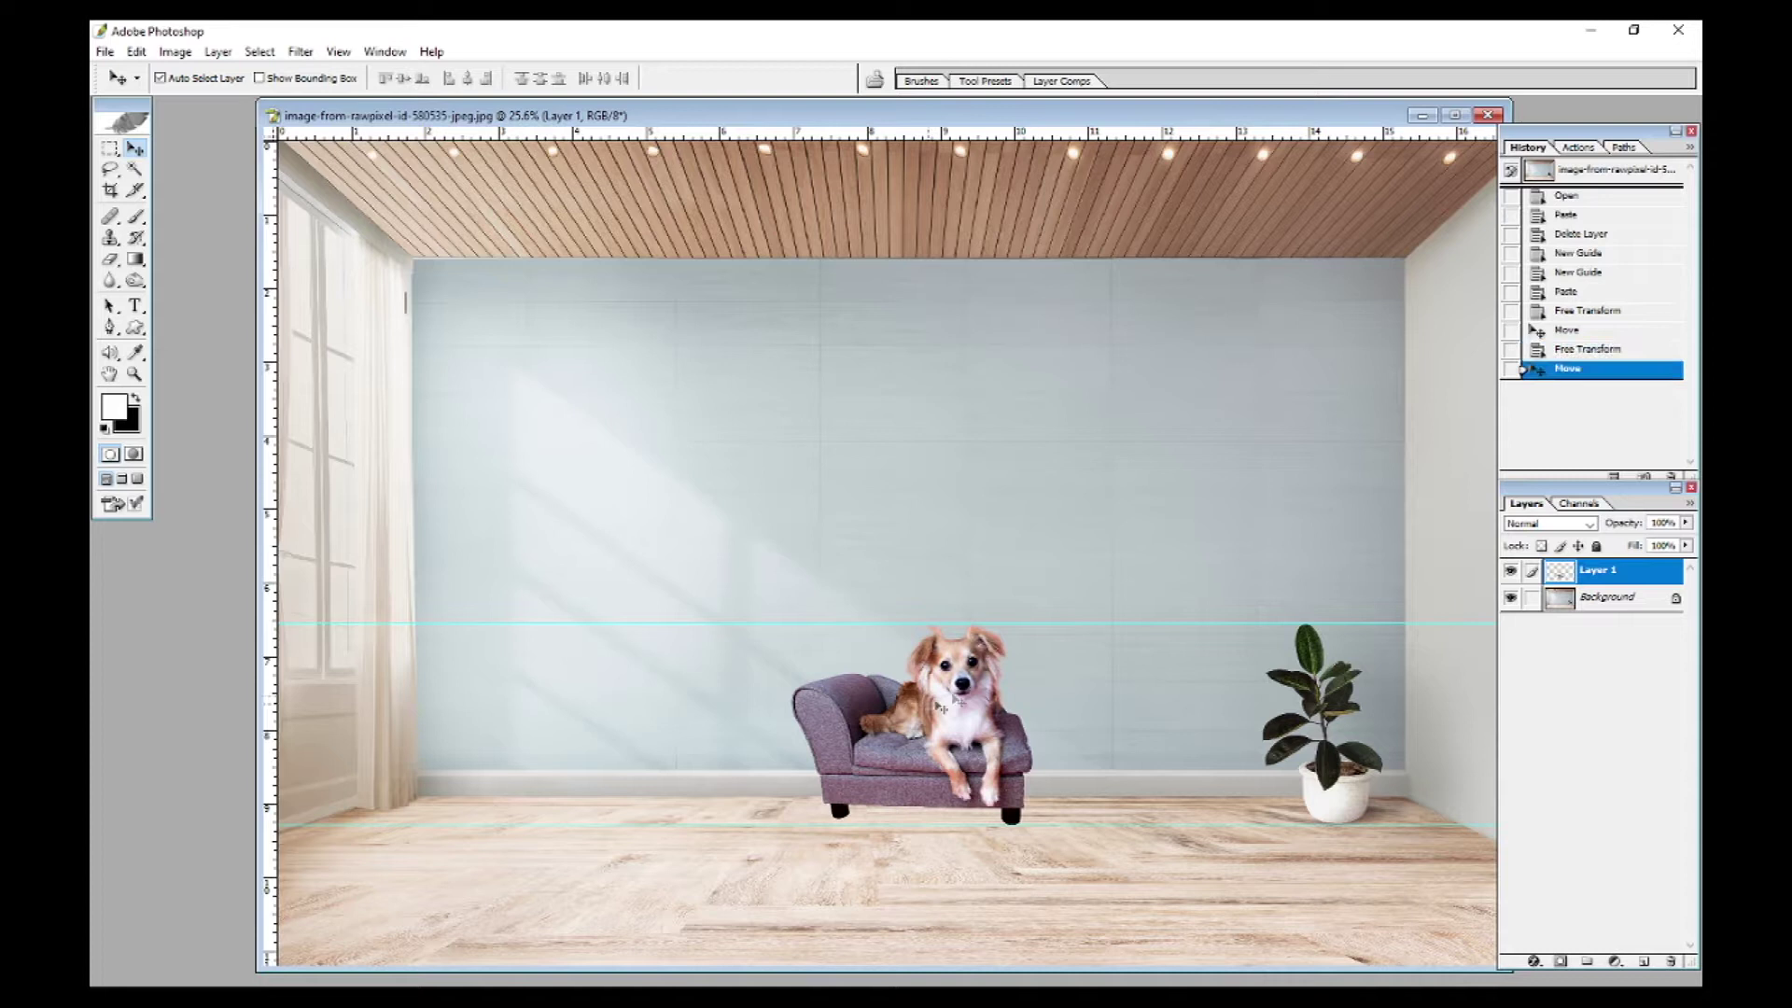
Fine-tune the sofa layer's size and placement so it fits between the two horizontal guides
key(ctrl+t)
key(Return)
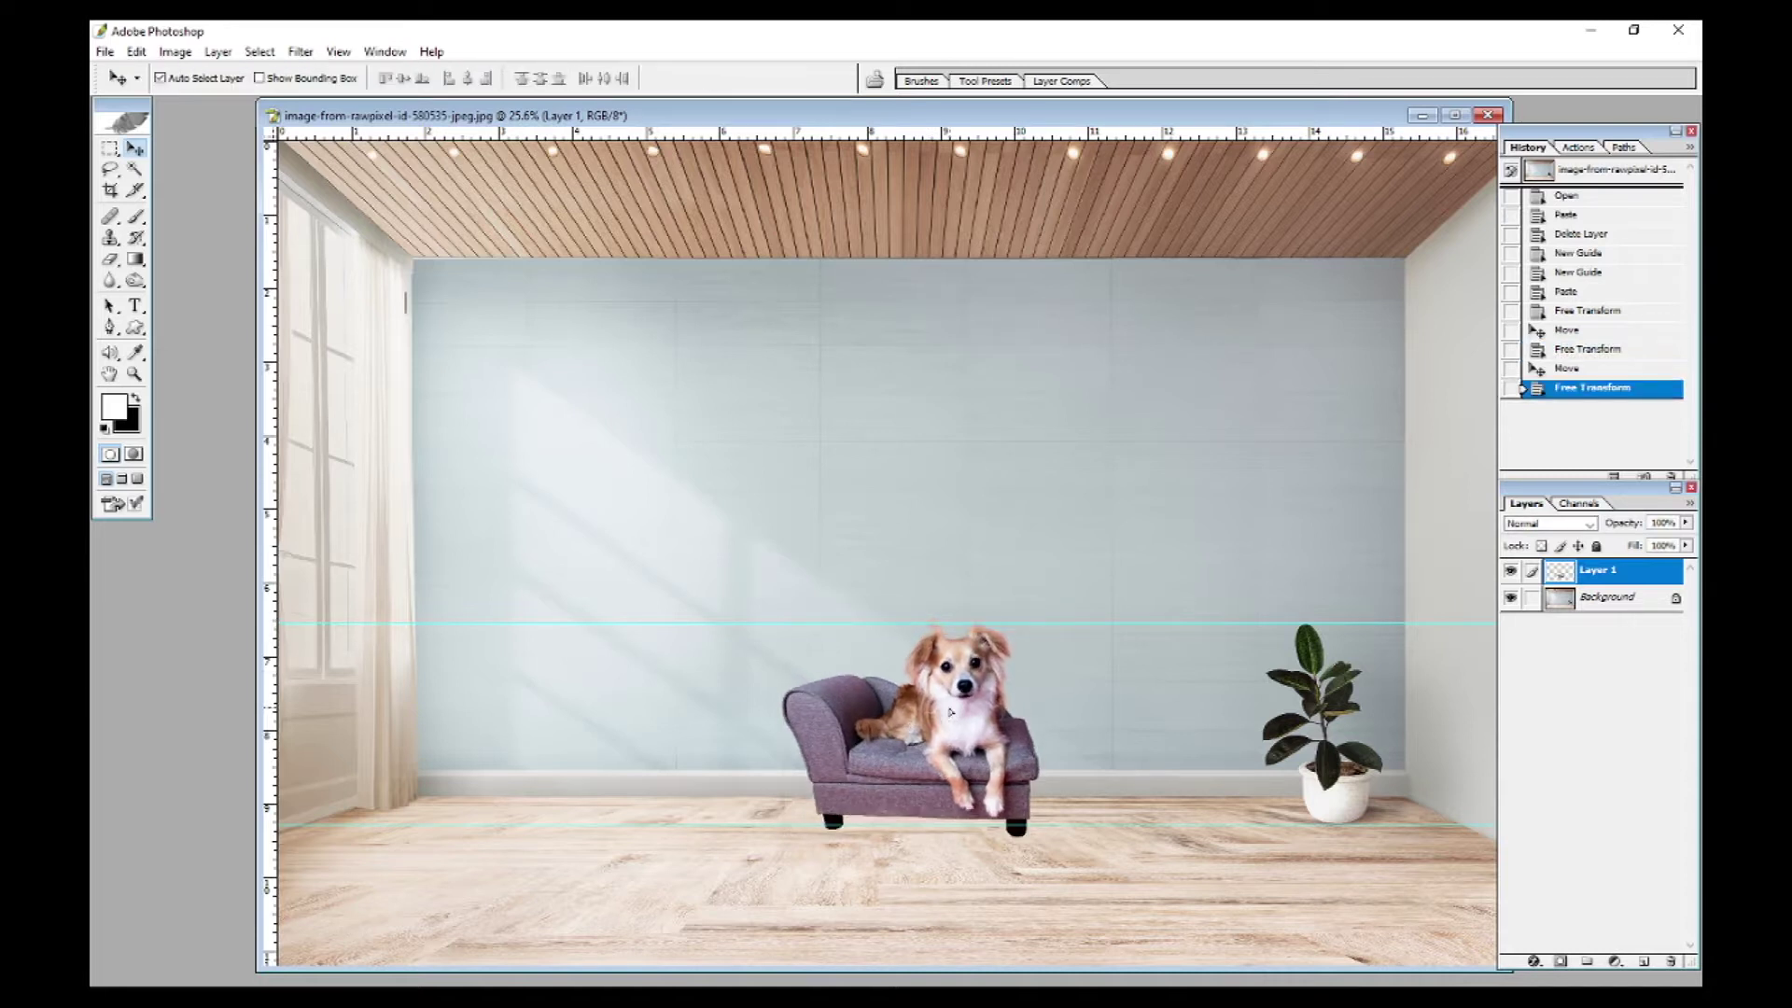
drag(942, 712, 945, 710)
key(ctrl+t)
key(Return)
Show the room image full screen at the dog's head and activate the Color Replacement tool
key(f)
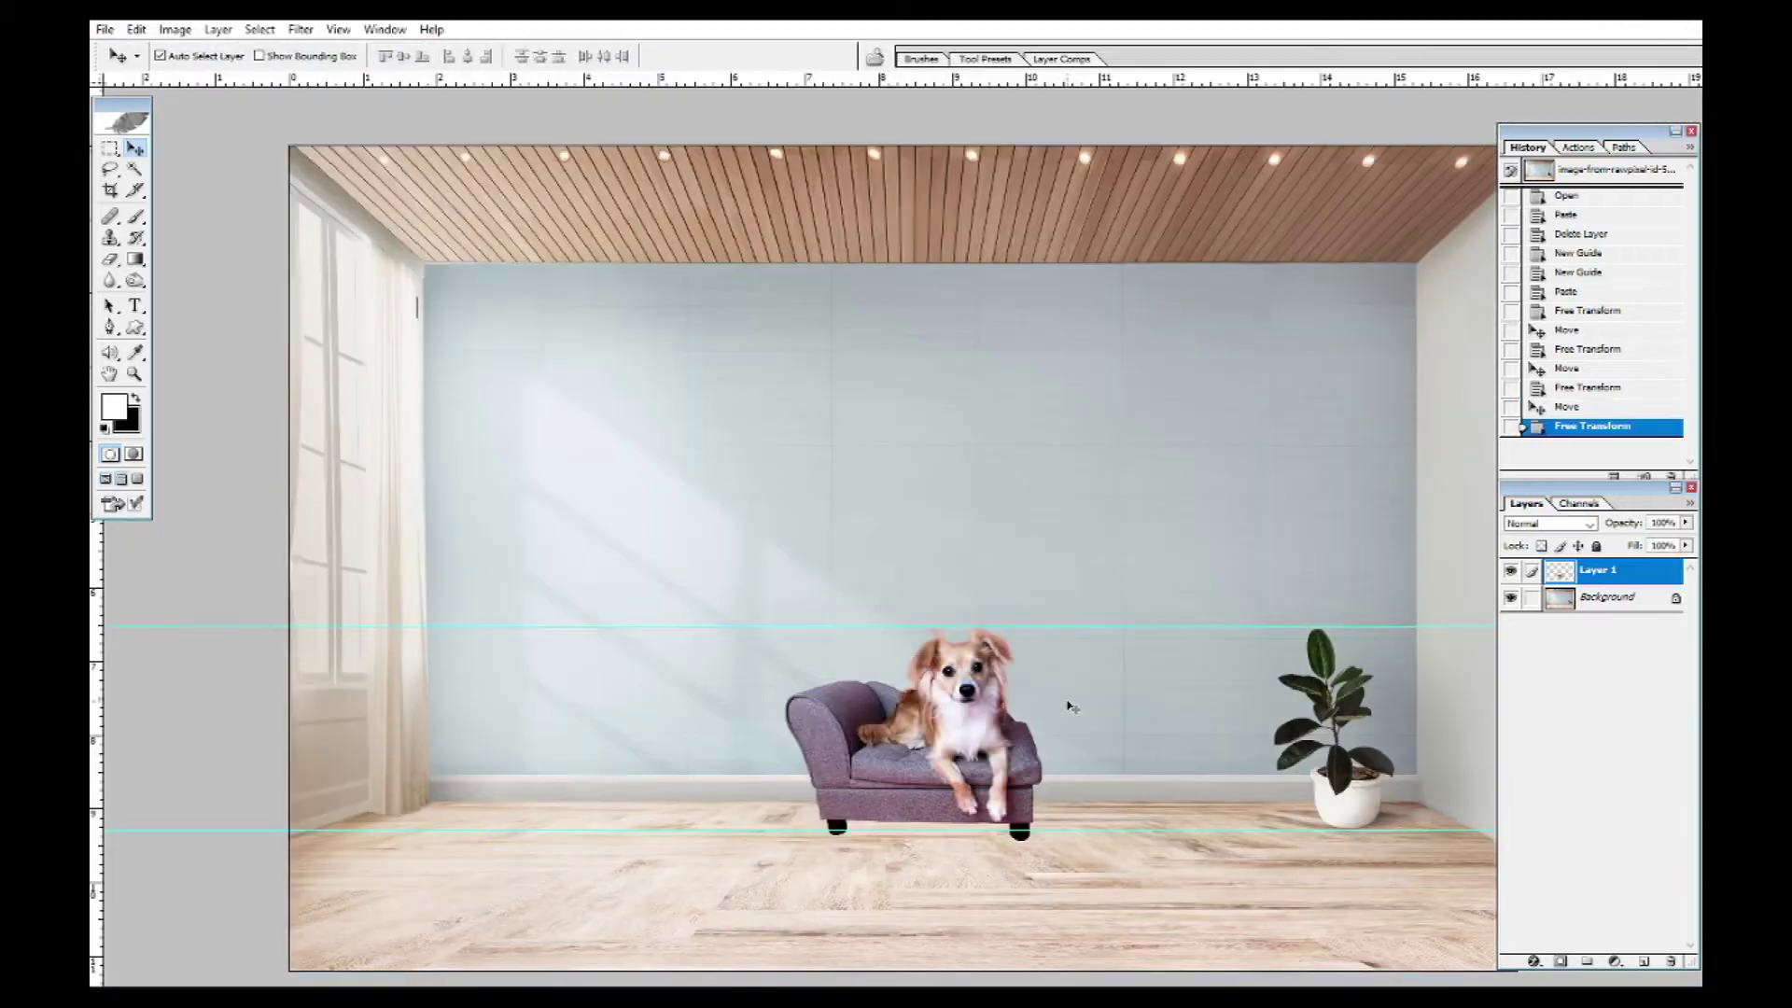
scroll(1071, 708, up, 3)
scroll(638, 534, up, 1)
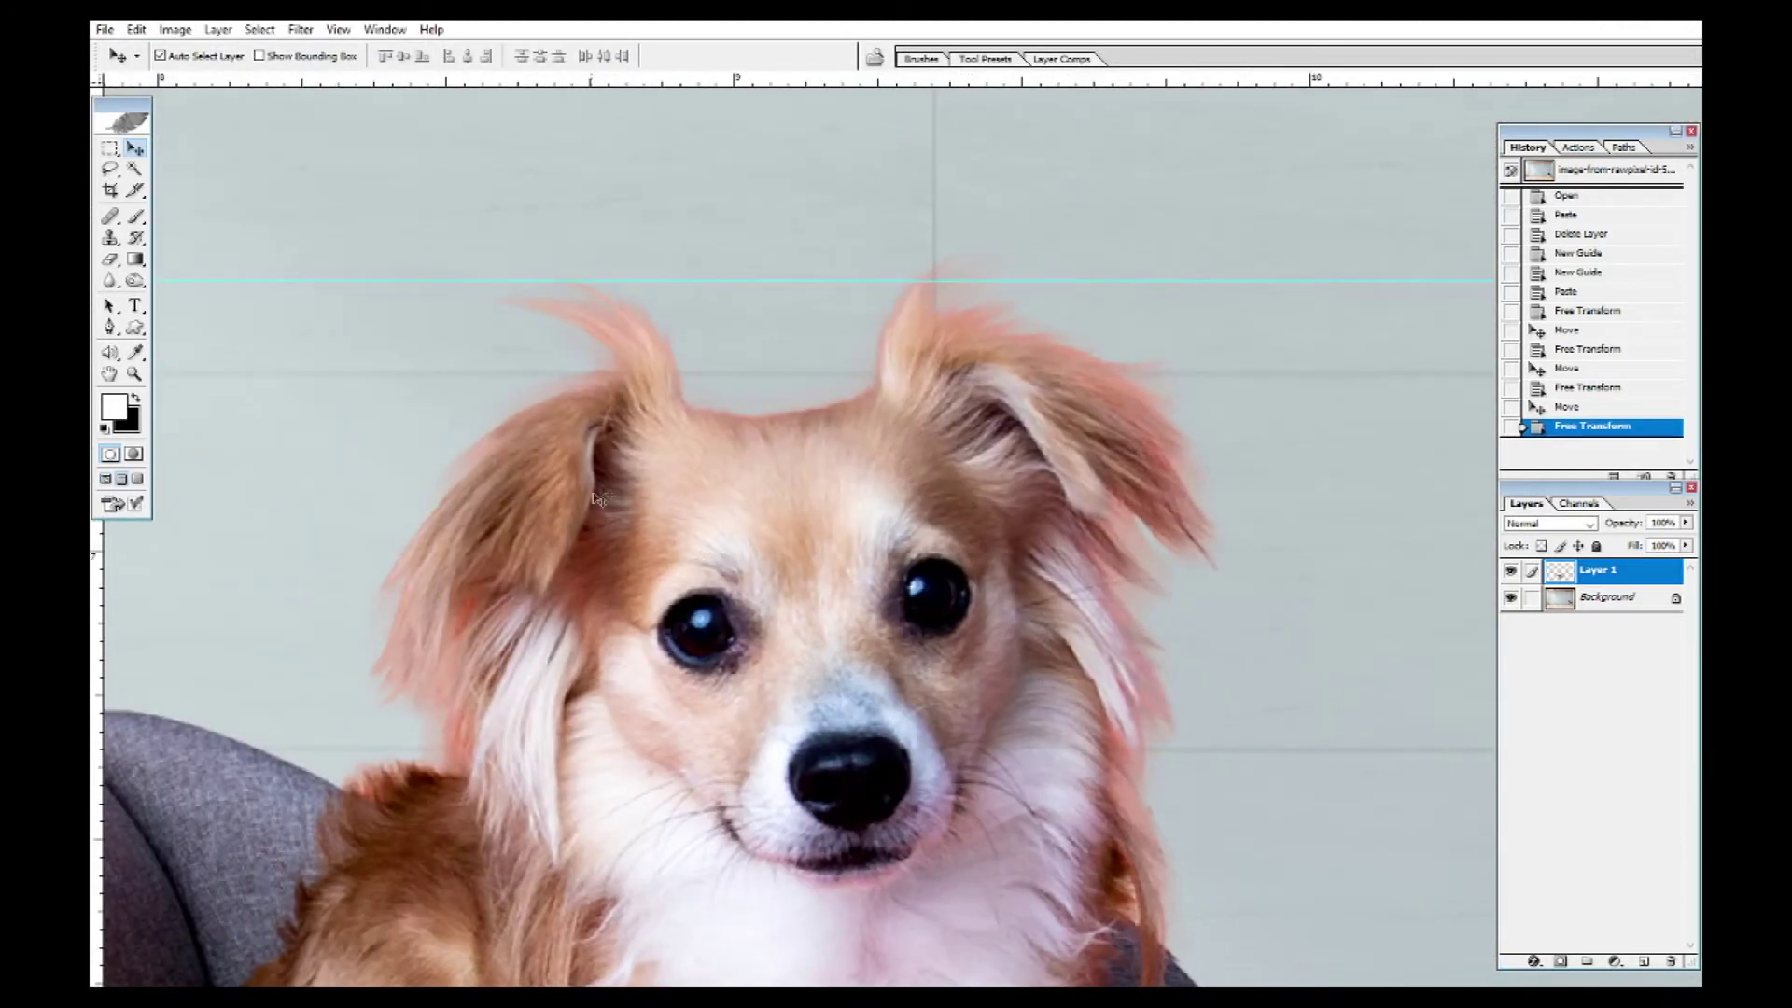
key(b)
alt+click(652, 449)
right_click(111, 215)
click(166, 232)
right_click(102, 222)
click(164, 233)
right_click(103, 216)
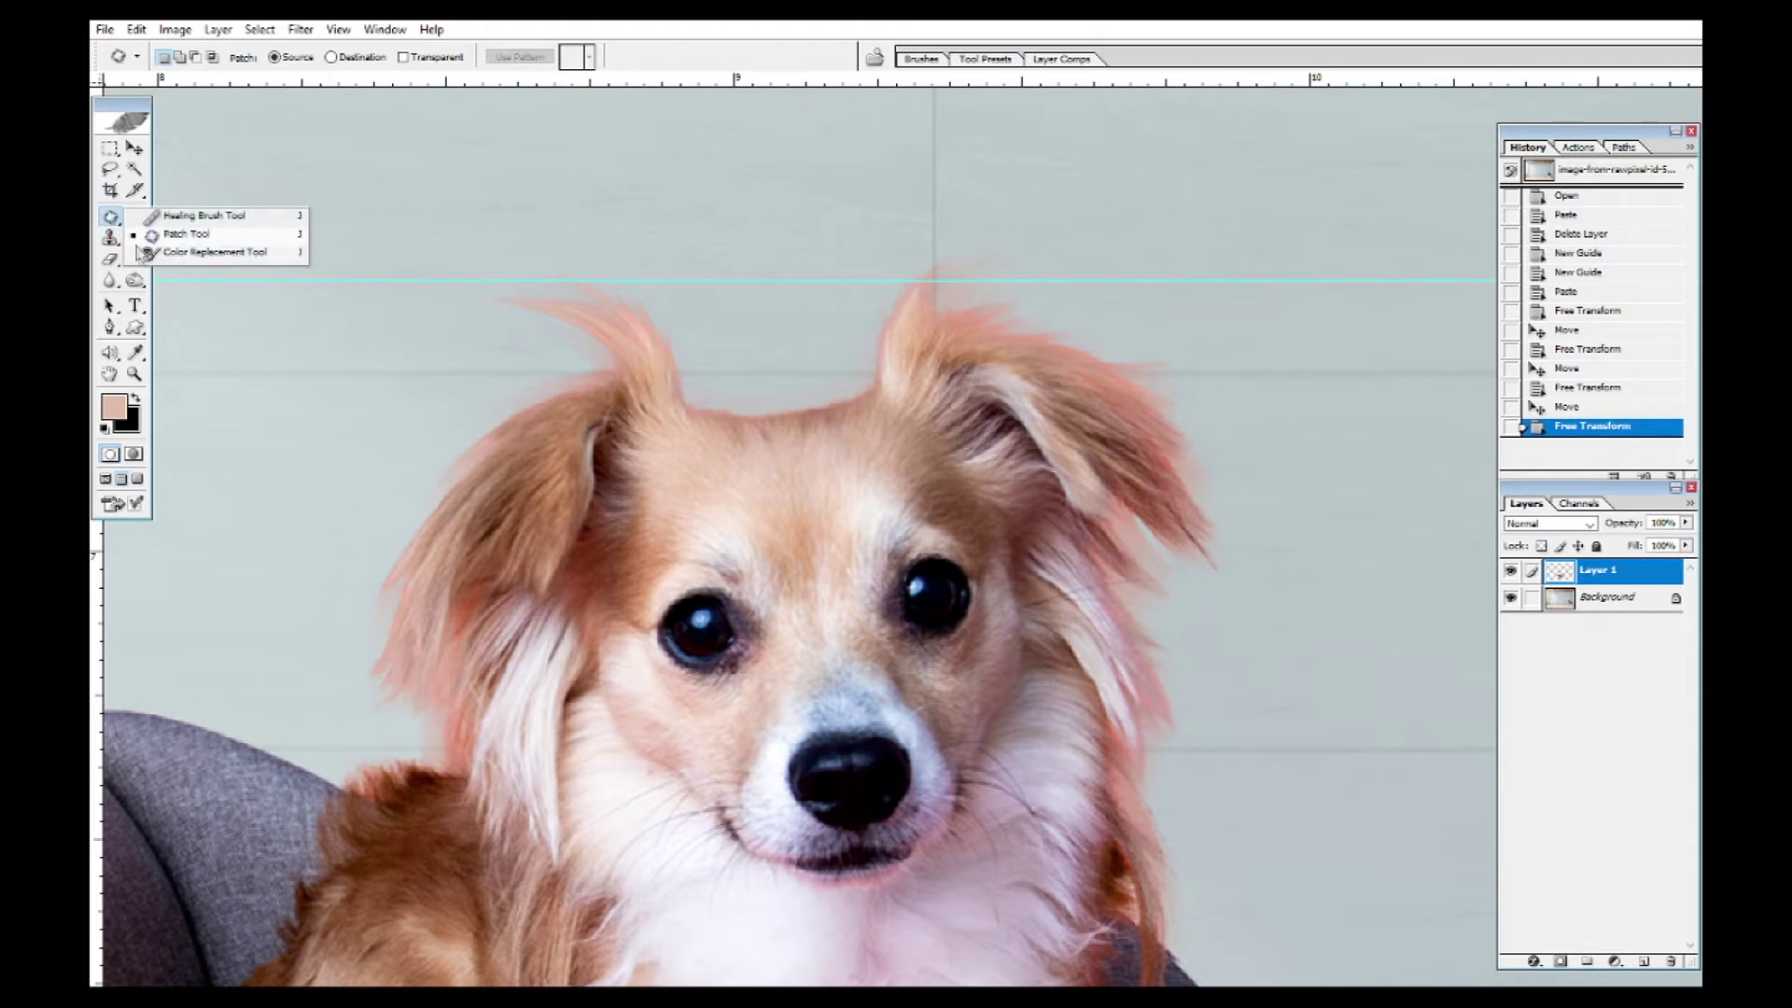
click(149, 253)
Recolour the reddish fringe of the dog's ear nearest the sofa armrest with a brown sampled from its fur
alt+click(594, 458)
mouse_move(611, 362)
mouse_down()
mouse_move(590, 312)
mouse_move(644, 397)
mouse_up()
drag(597, 397, 493, 422)
mouse_move(492, 423)
mouse_down()
mouse_move(429, 548)
mouse_move(411, 654)
mouse_up()
drag(448, 616, 457, 724)
Recolour the reddish top of the dog's head and the edge of its other ear with sampled forehead fur colour
alt+click(831, 429)
mouse_move(740, 428)
mouse_down()
mouse_move(710, 416)
mouse_move(831, 401)
mouse_up()
mouse_move(905, 347)
mouse_down()
mouse_move(951, 291)
mouse_move(957, 334)
mouse_move(1064, 329)
mouse_up()
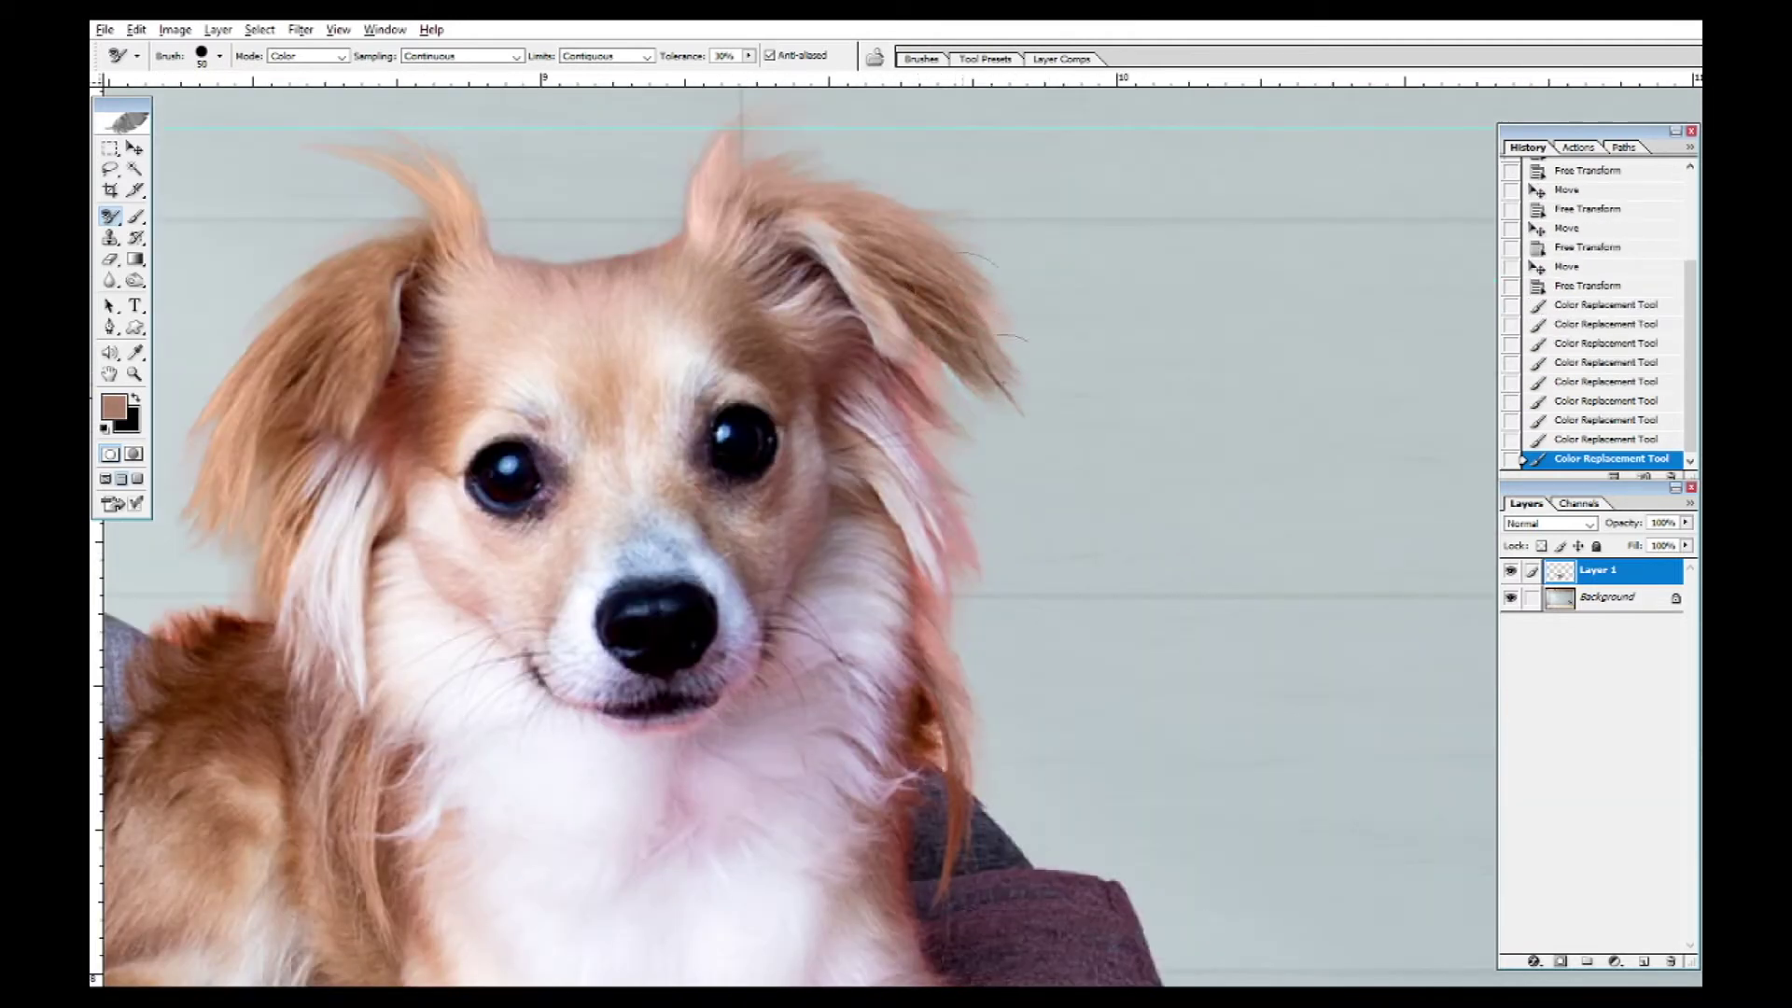
drag(966, 299, 961, 373)
mouse_move(919, 378)
mouse_down()
mouse_move(939, 423)
mouse_move(910, 438)
mouse_up()
alt+click(936, 420)
key(ctrl+z)
Recolour the reddish hair hanging below the dog's ear on the plant side with colours sampled from nearby fur
alt+click(881, 487)
drag(943, 397, 900, 467)
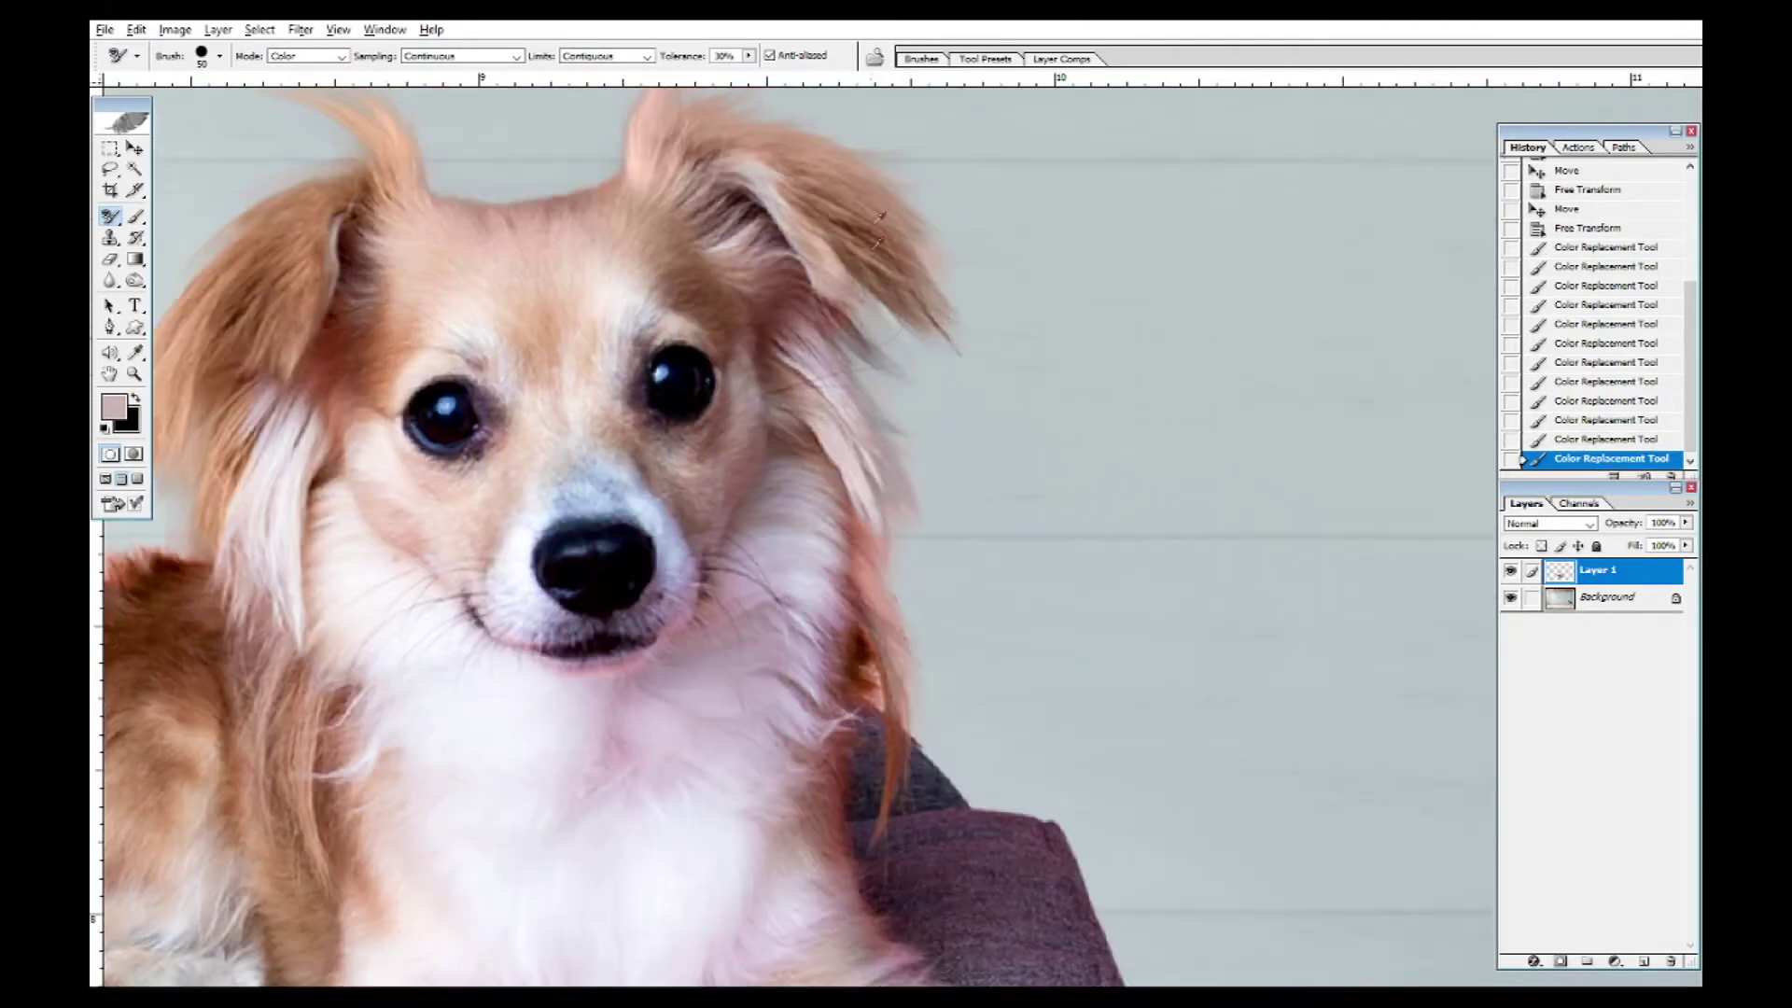
alt+click(913, 378)
drag(910, 495, 915, 569)
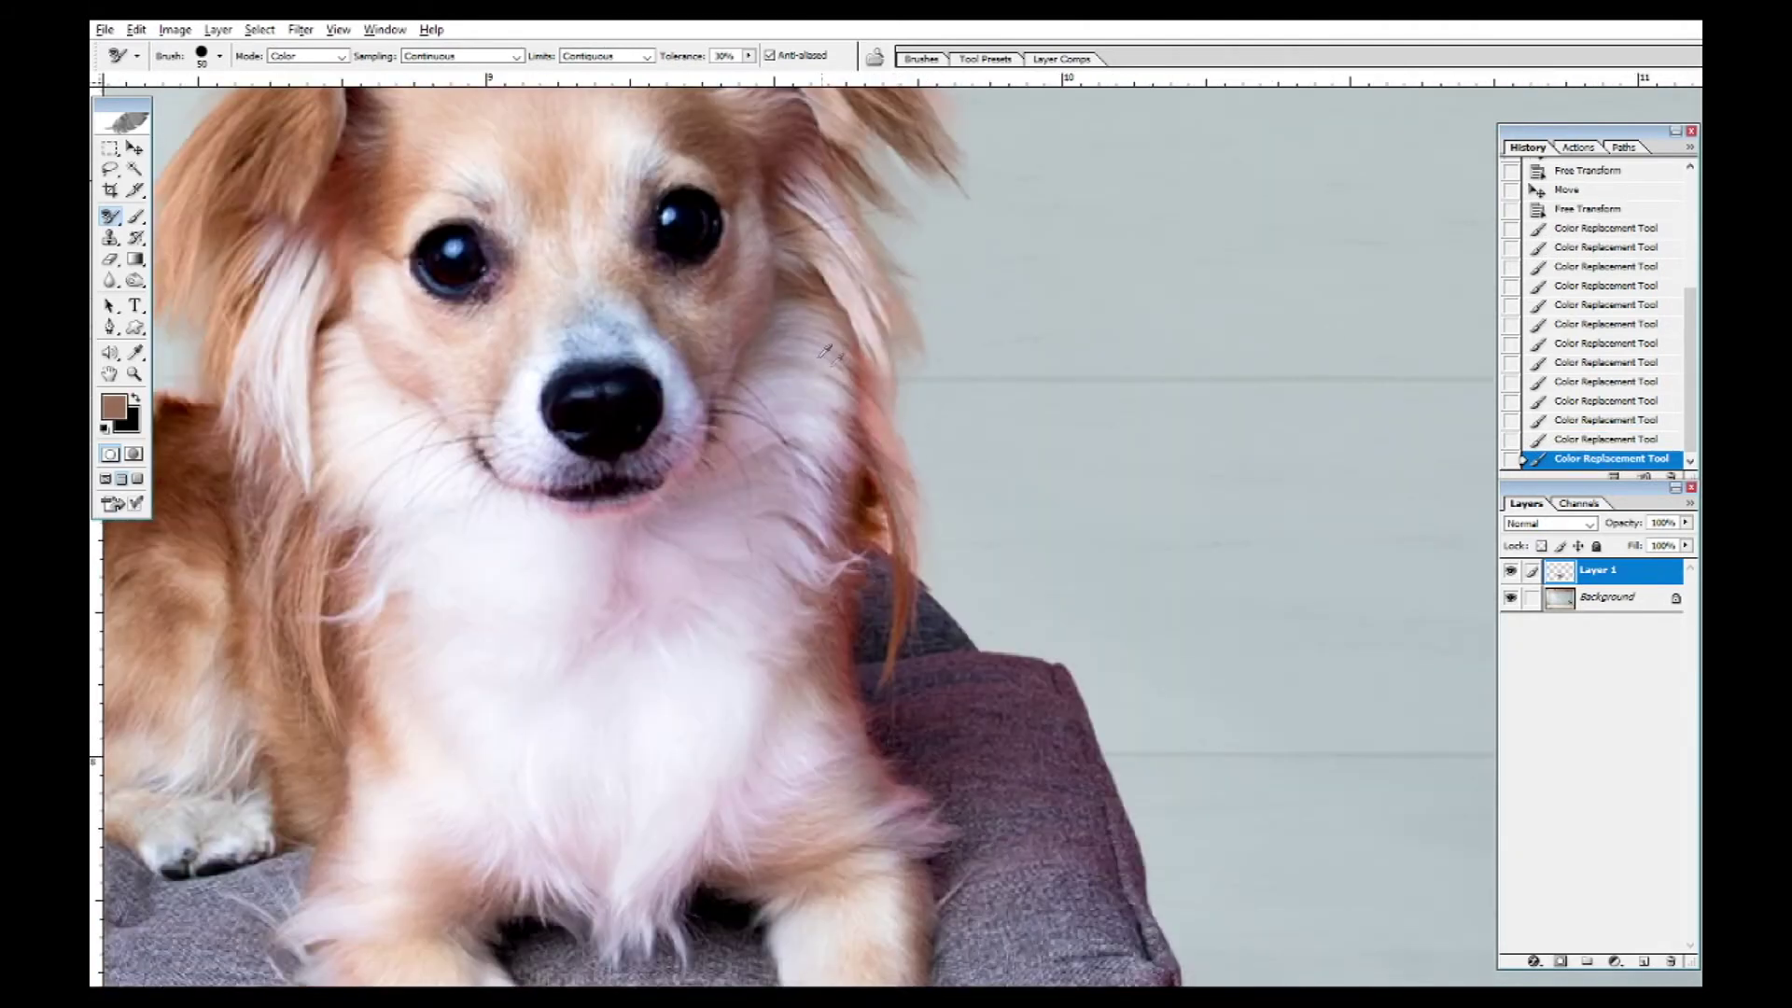
alt+click(826, 353)
drag(826, 420, 831, 457)
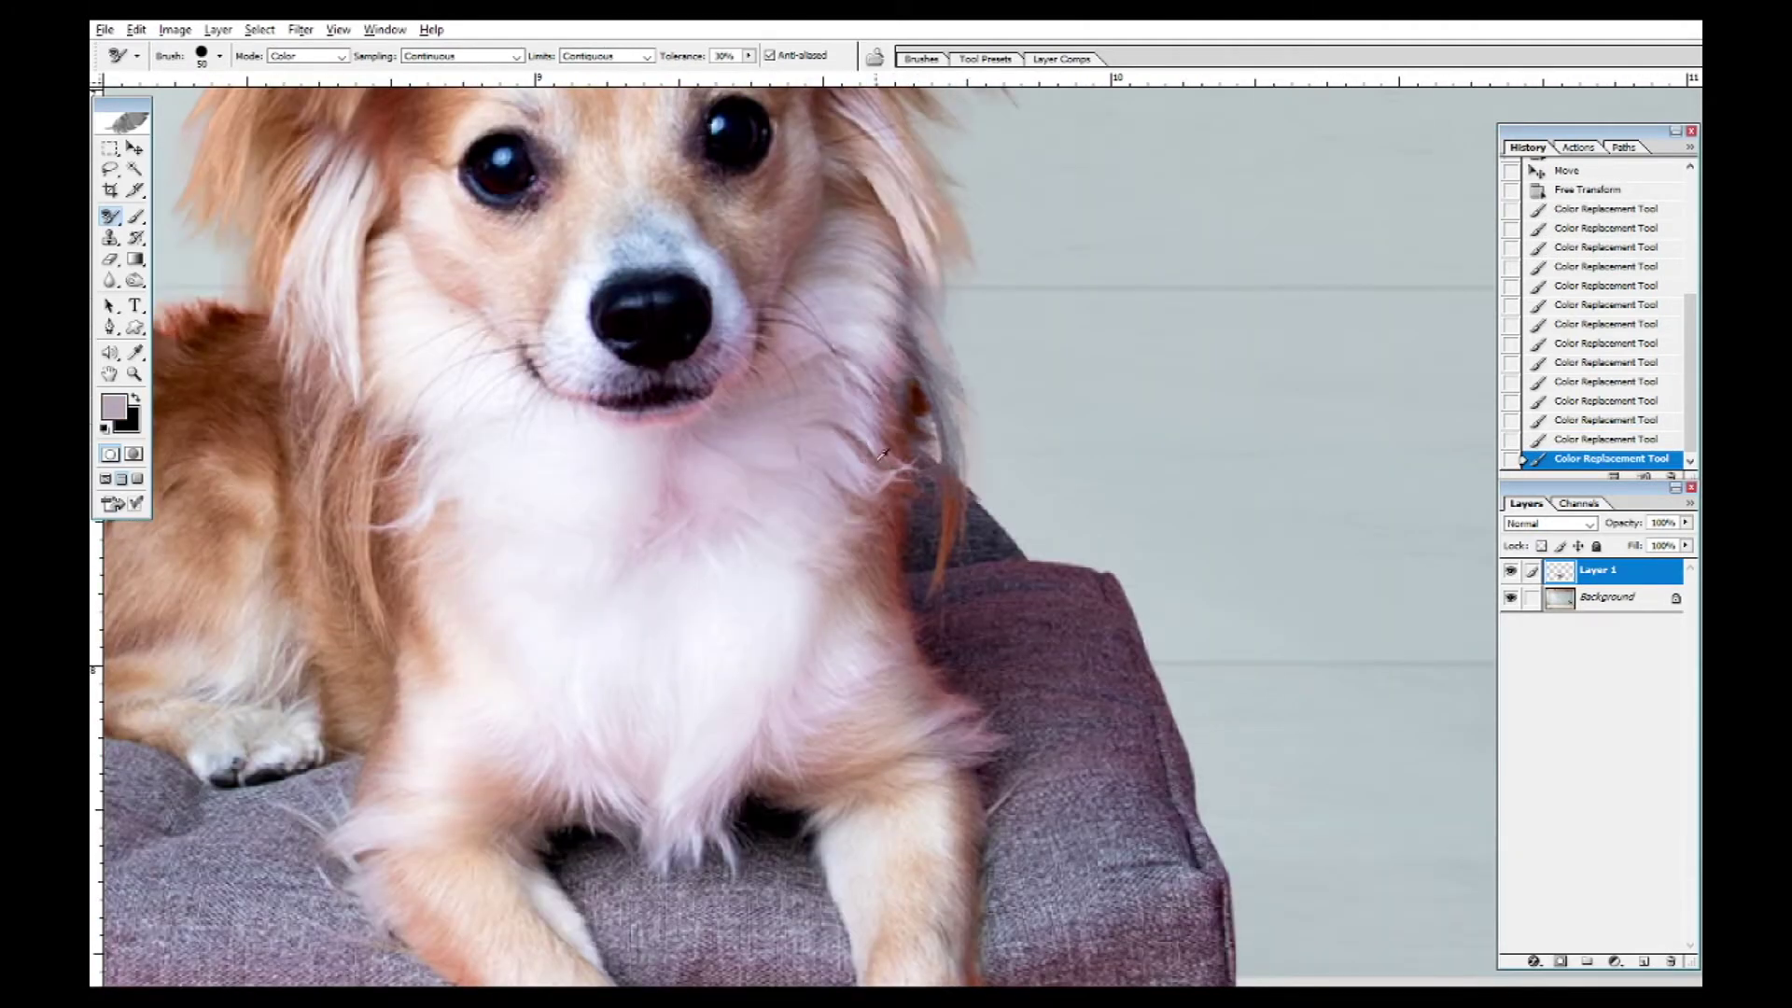
alt+click(864, 331)
drag(938, 397, 929, 457)
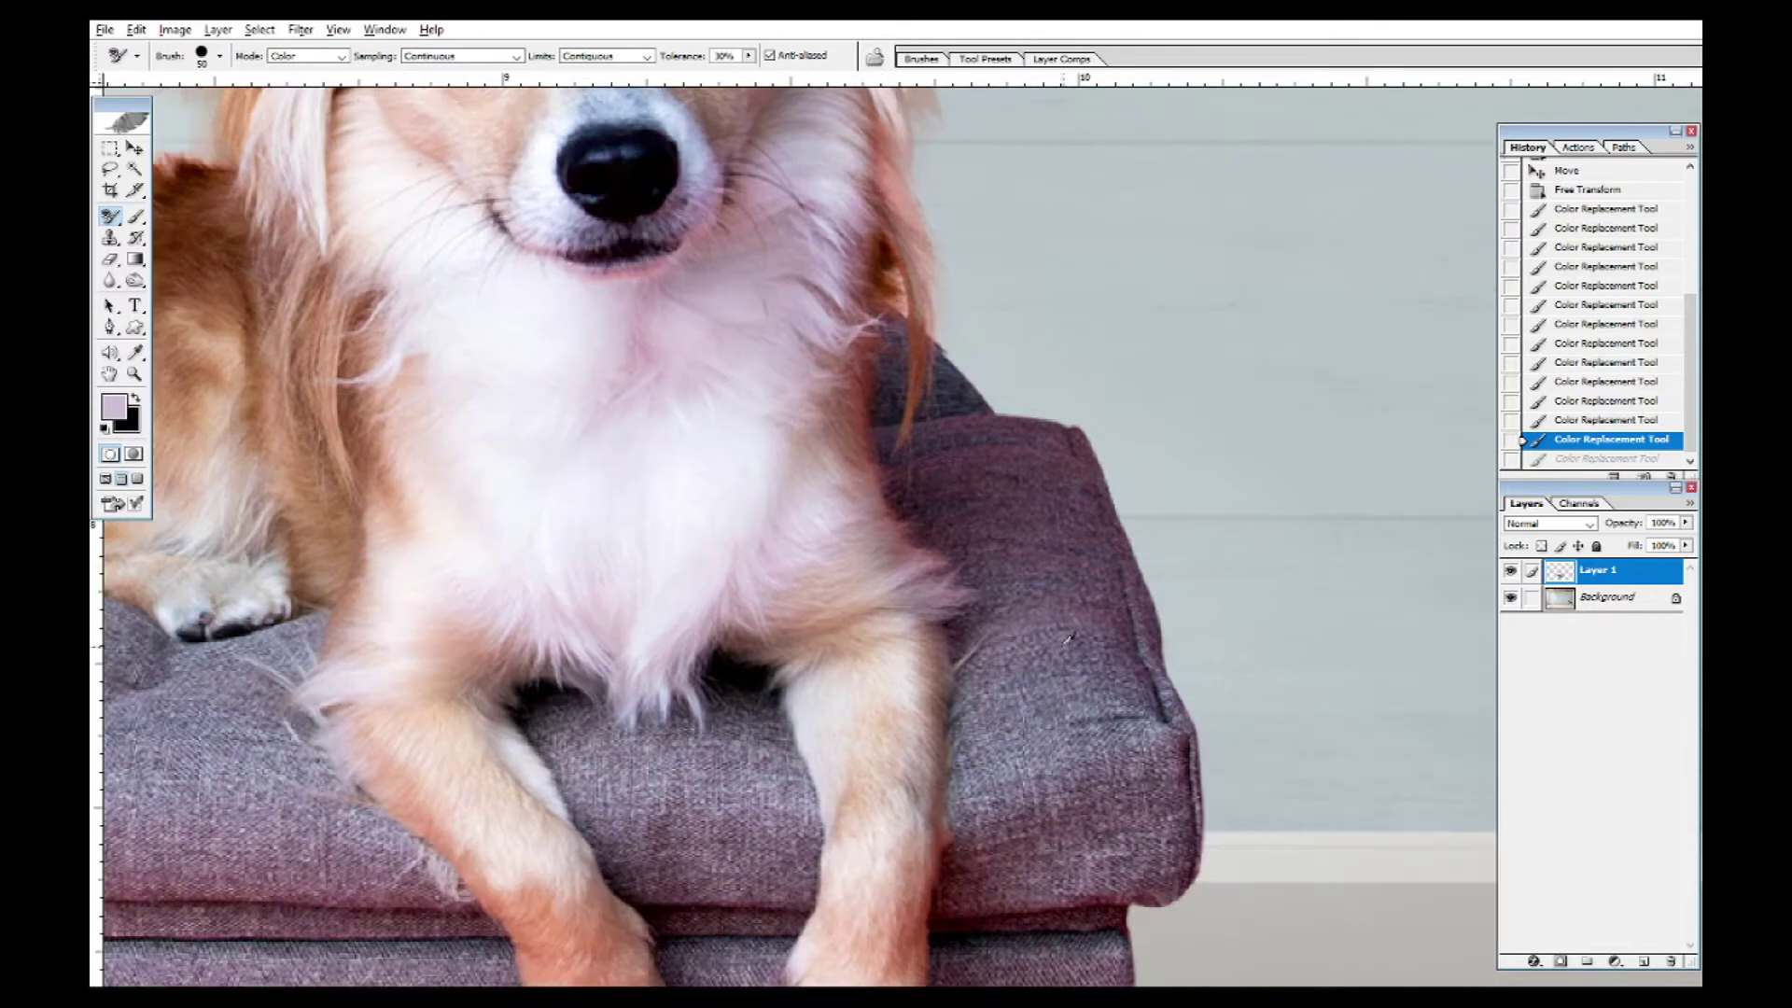
alt+click(1076, 719)
drag(1064, 448, 1134, 574)
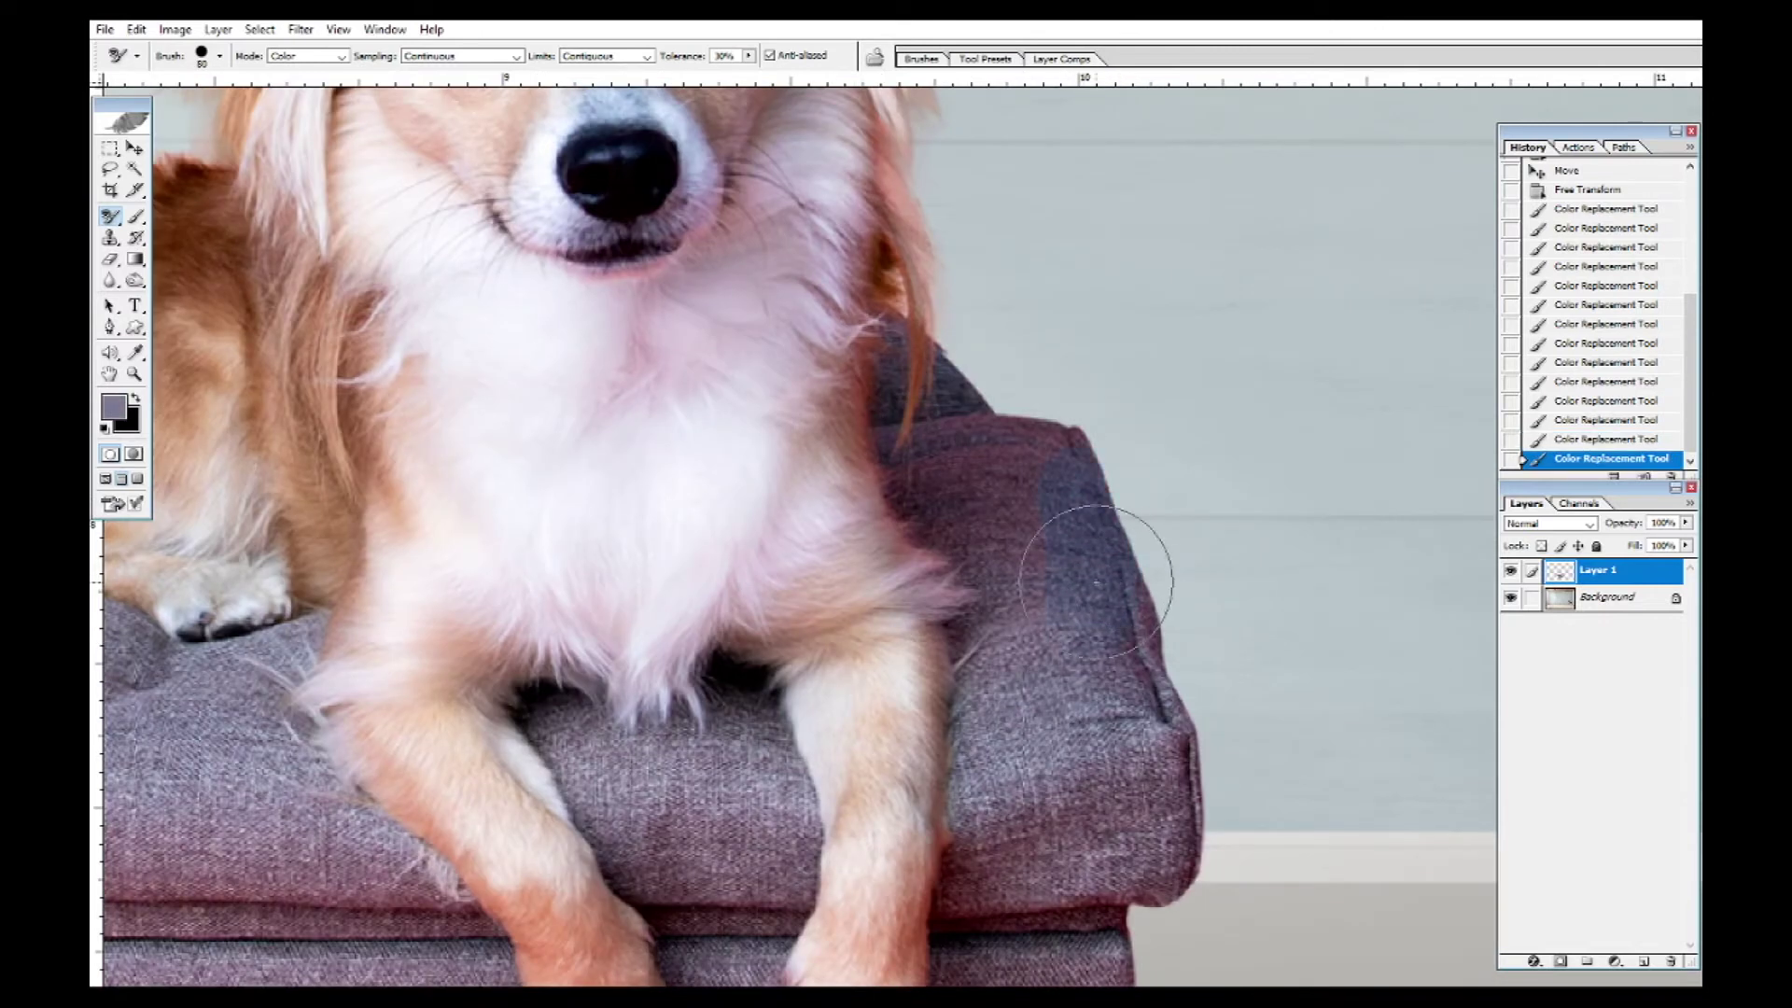
key(ctrl+z)
Recolour the reddish corner of the seat cushion beside the dog with grey sampled from the sofa fabric
alt+click(1158, 616)
click(1057, 459)
mouse_move(1054, 467)
mouse_down()
mouse_move(995, 469)
mouse_move(1104, 651)
mouse_up()
Recolour the reddish upper part of the sofa armrest with a sampled fabric grey
key(space)
mouse_move(424, 133)
mouse_down()
mouse_move(420, 411)
mouse_move(773, 559)
mouse_move(959, 515)
mouse_up()
alt+click(742, 583)
mouse_move(712, 568)
mouse_down()
mouse_move(686, 548)
mouse_move(788, 488)
mouse_move(1178, 366)
mouse_up()
alt+click(429, 403)
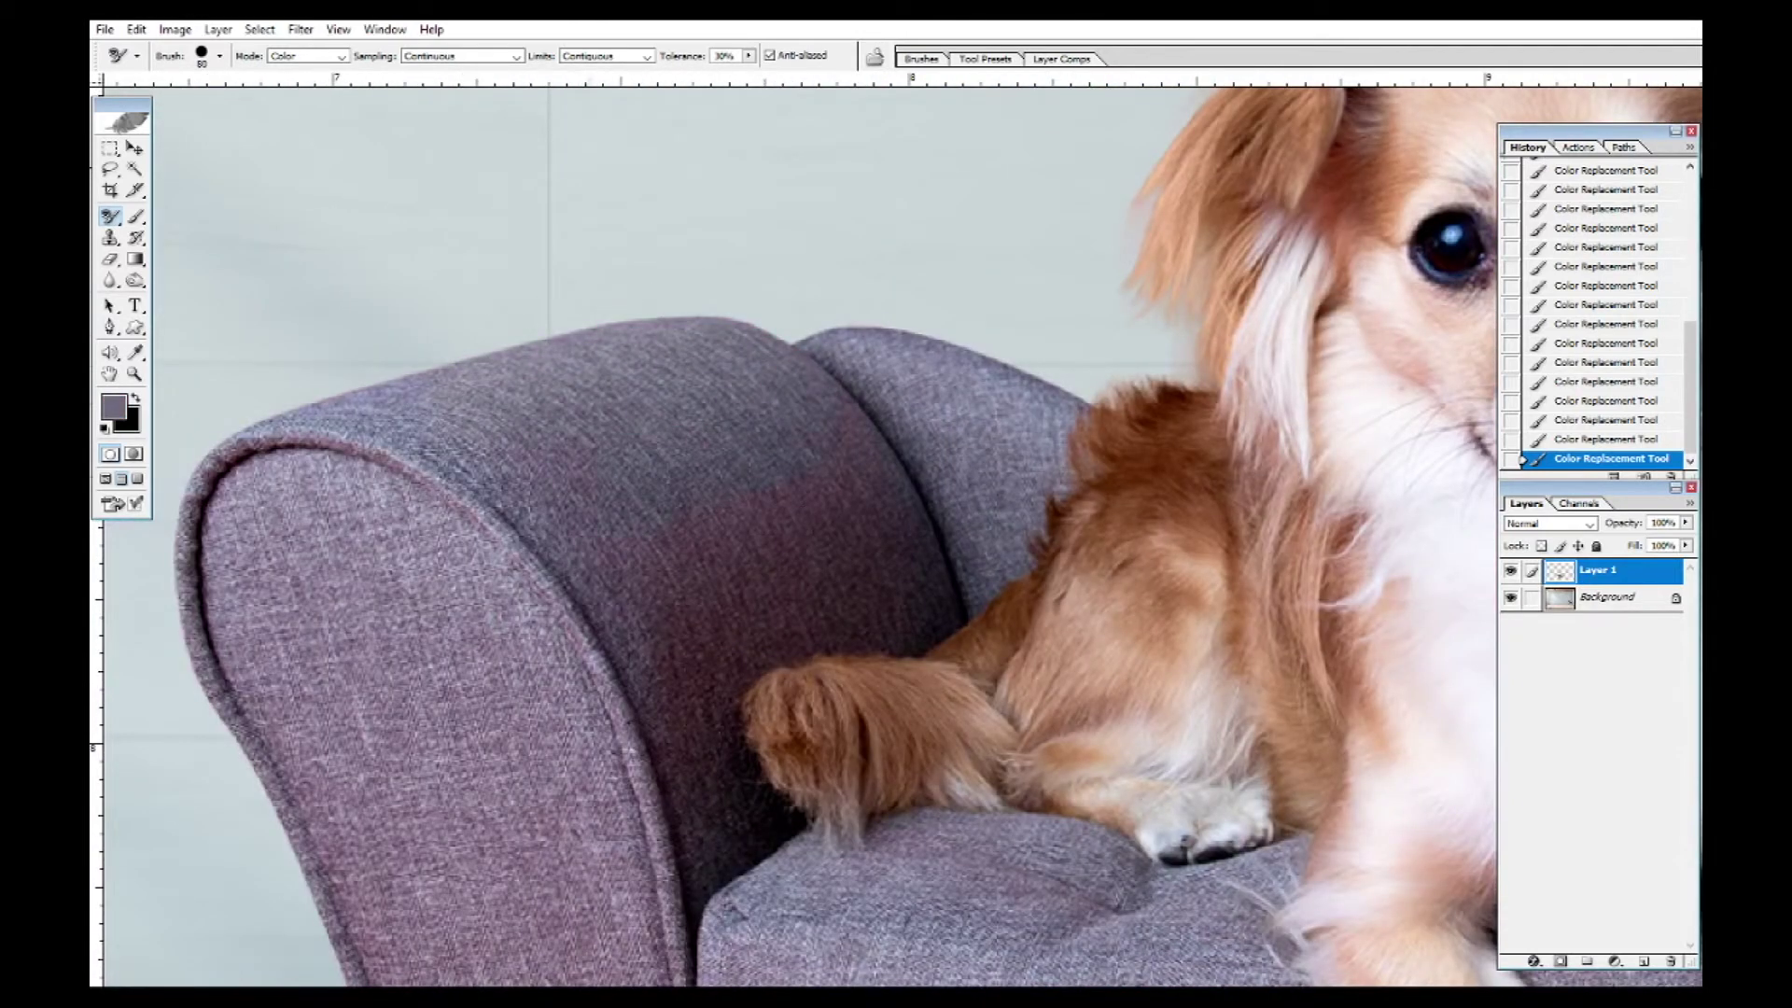
key(ctrl+z)
alt+click(412, 496)
mouse_move(630, 453)
mouse_down()
mouse_move(656, 547)
mouse_move(689, 477)
mouse_up()
key(ctrl+z)
Recolour the remaining reddish inner side of the armrest down to the dog's tail, adjusting the brush for the finer areas
alt+click(458, 440)
alt+click(502, 514)
mouse_move(786, 392)
mouse_down()
mouse_move(674, 521)
mouse_move(835, 472)
mouse_move(800, 548)
mouse_up()
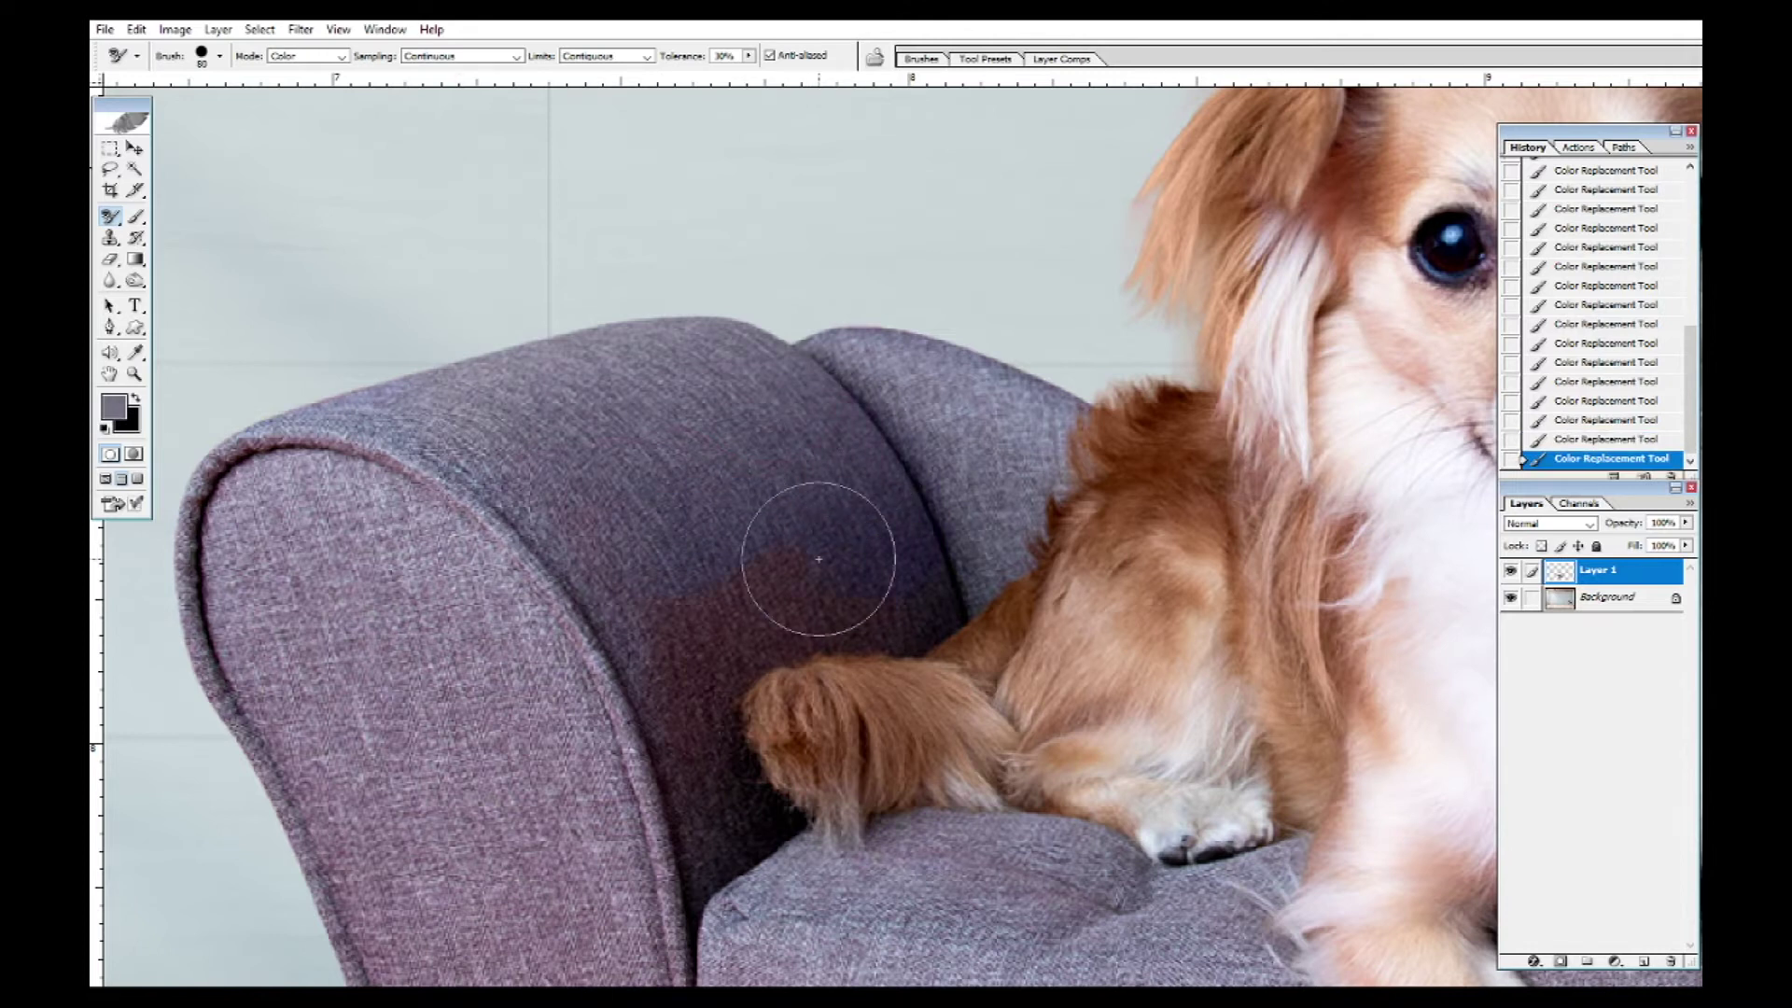
right_click(681, 652)
mouse_move(764, 725)
mouse_down()
mouse_move(748, 725)
mouse_move(715, 845)
mouse_move(754, 641)
mouse_move(868, 472)
mouse_up()
click(648, 641)
drag(1283, 747, 835, 459)
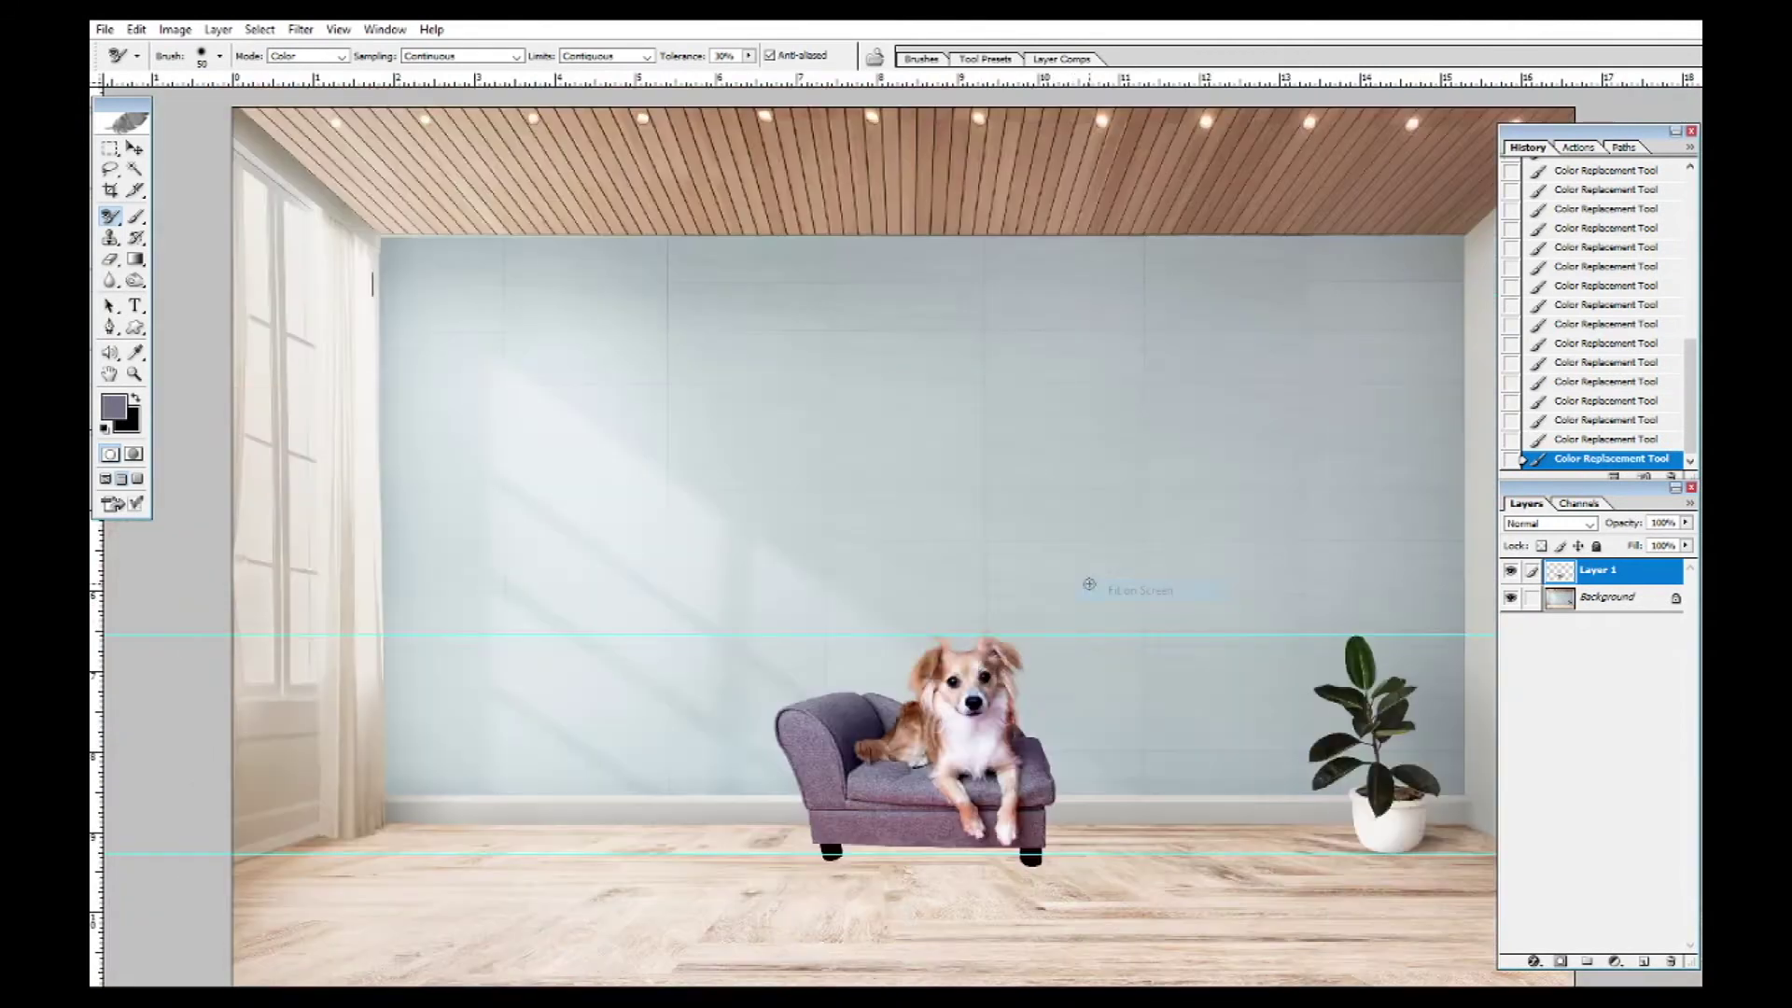
Distort the sofa layer with Free Transform, widening its base and levelling its feet along the lower guide to match the room's perspective
key(v)
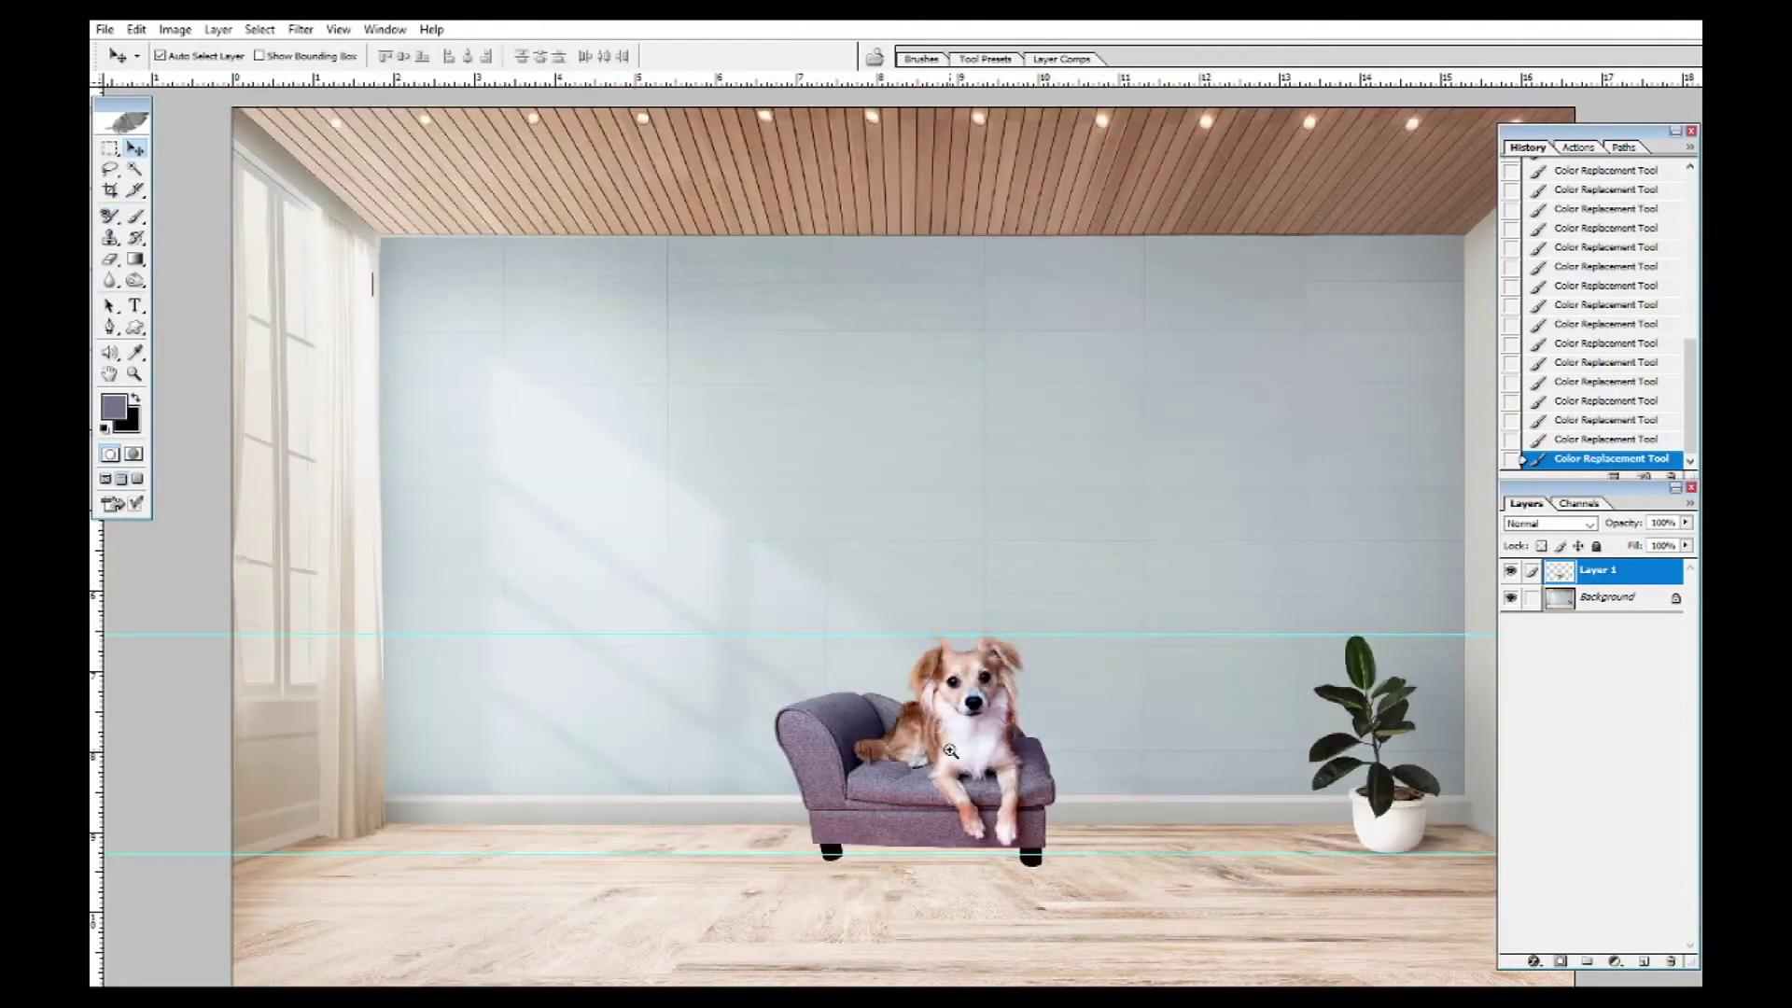
click(950, 750)
key(ctrl+t)
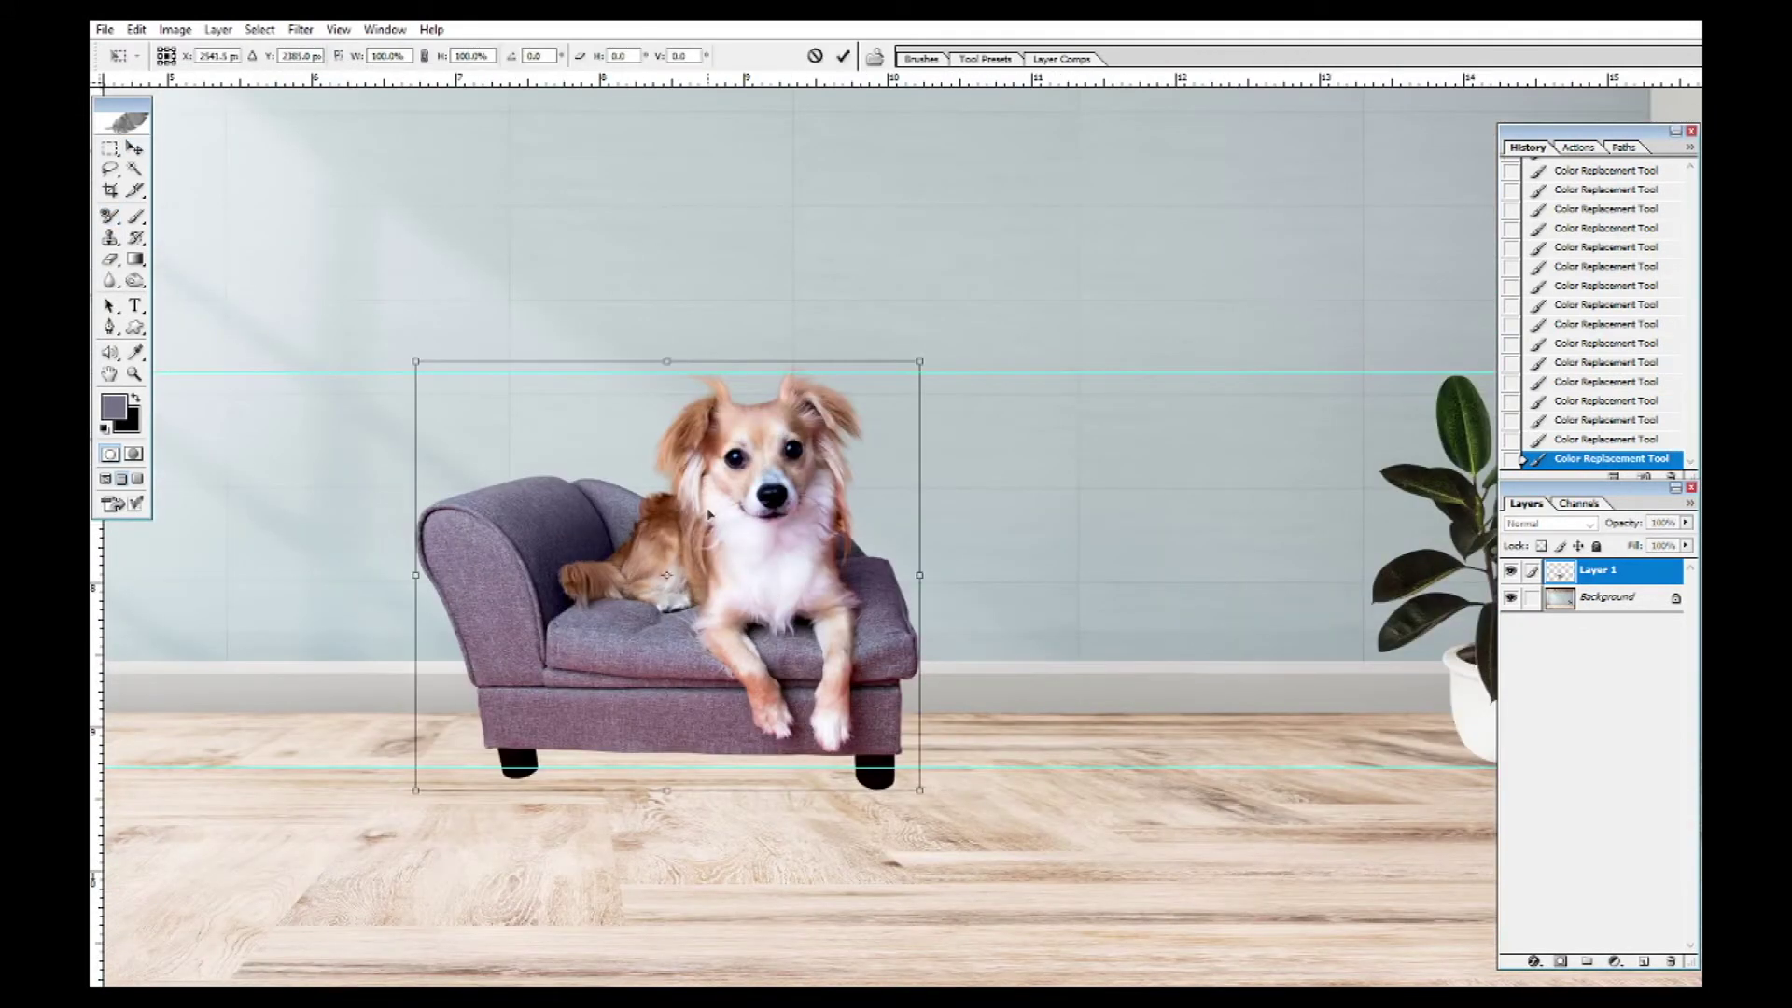
drag(922, 794, 922, 774)
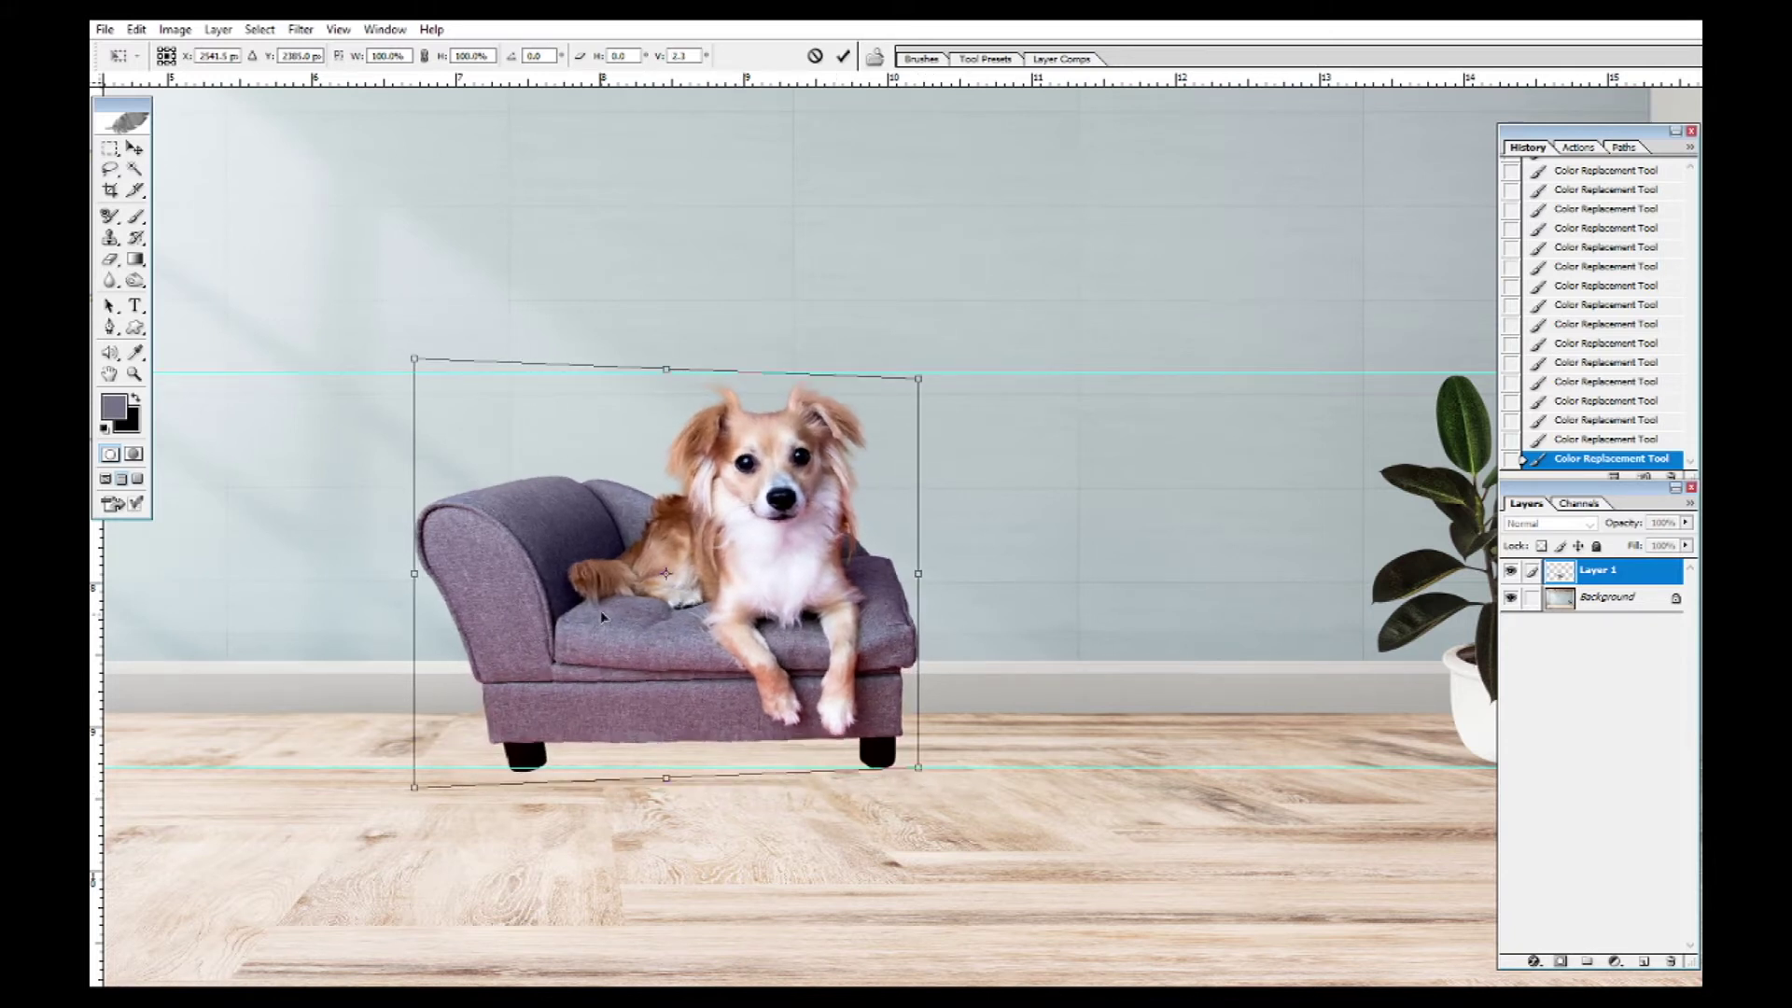
drag(415, 790, 375, 784)
drag(414, 358, 419, 361)
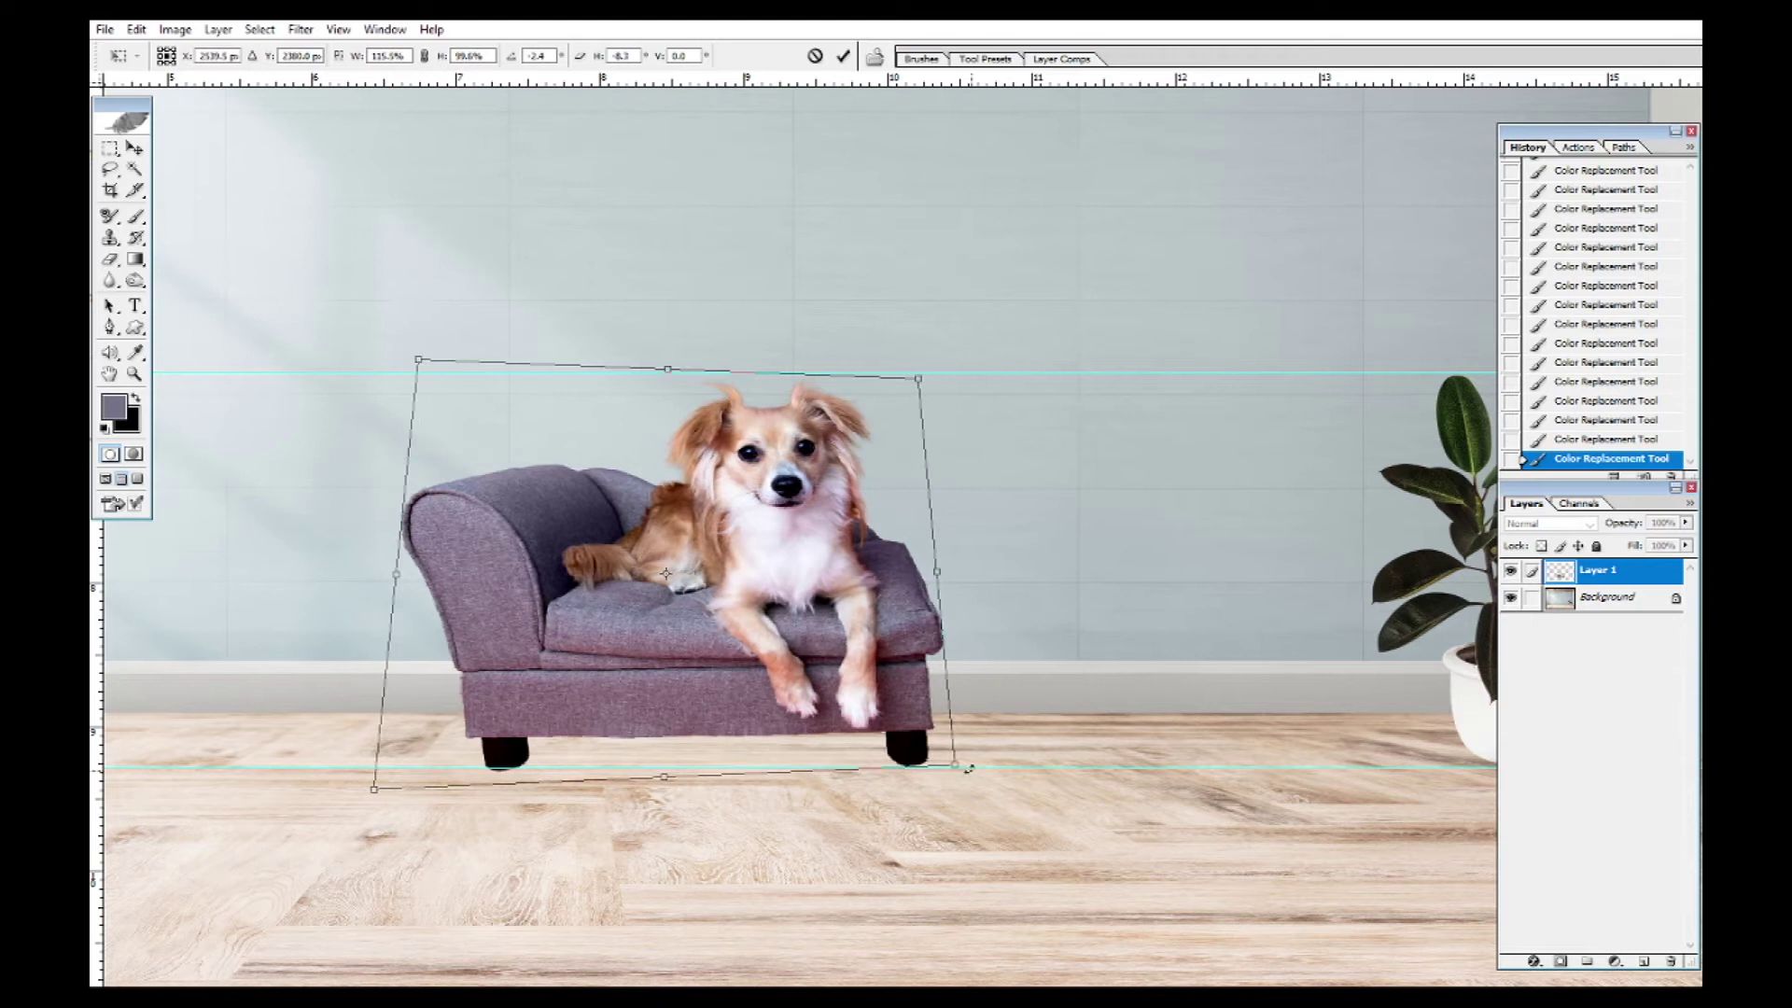
drag(978, 718, 994, 715)
drag(420, 358, 445, 356)
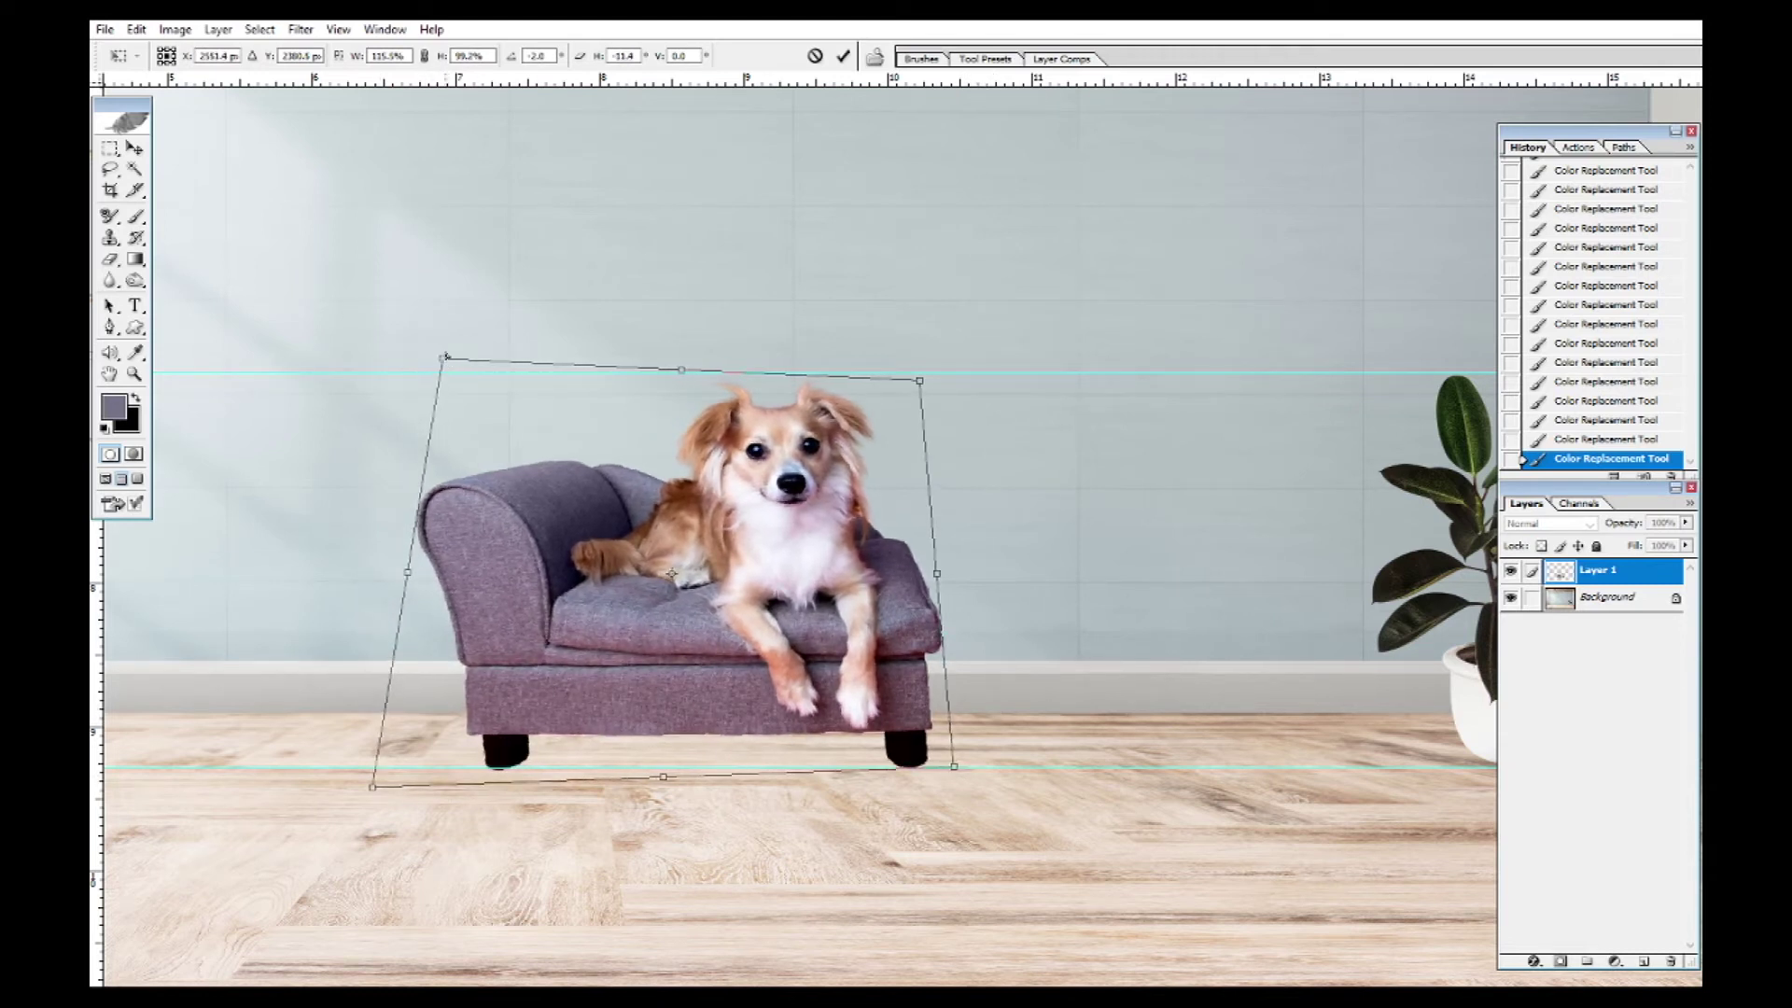
drag(920, 383, 916, 393)
key(Return)
key(ctrl+0)
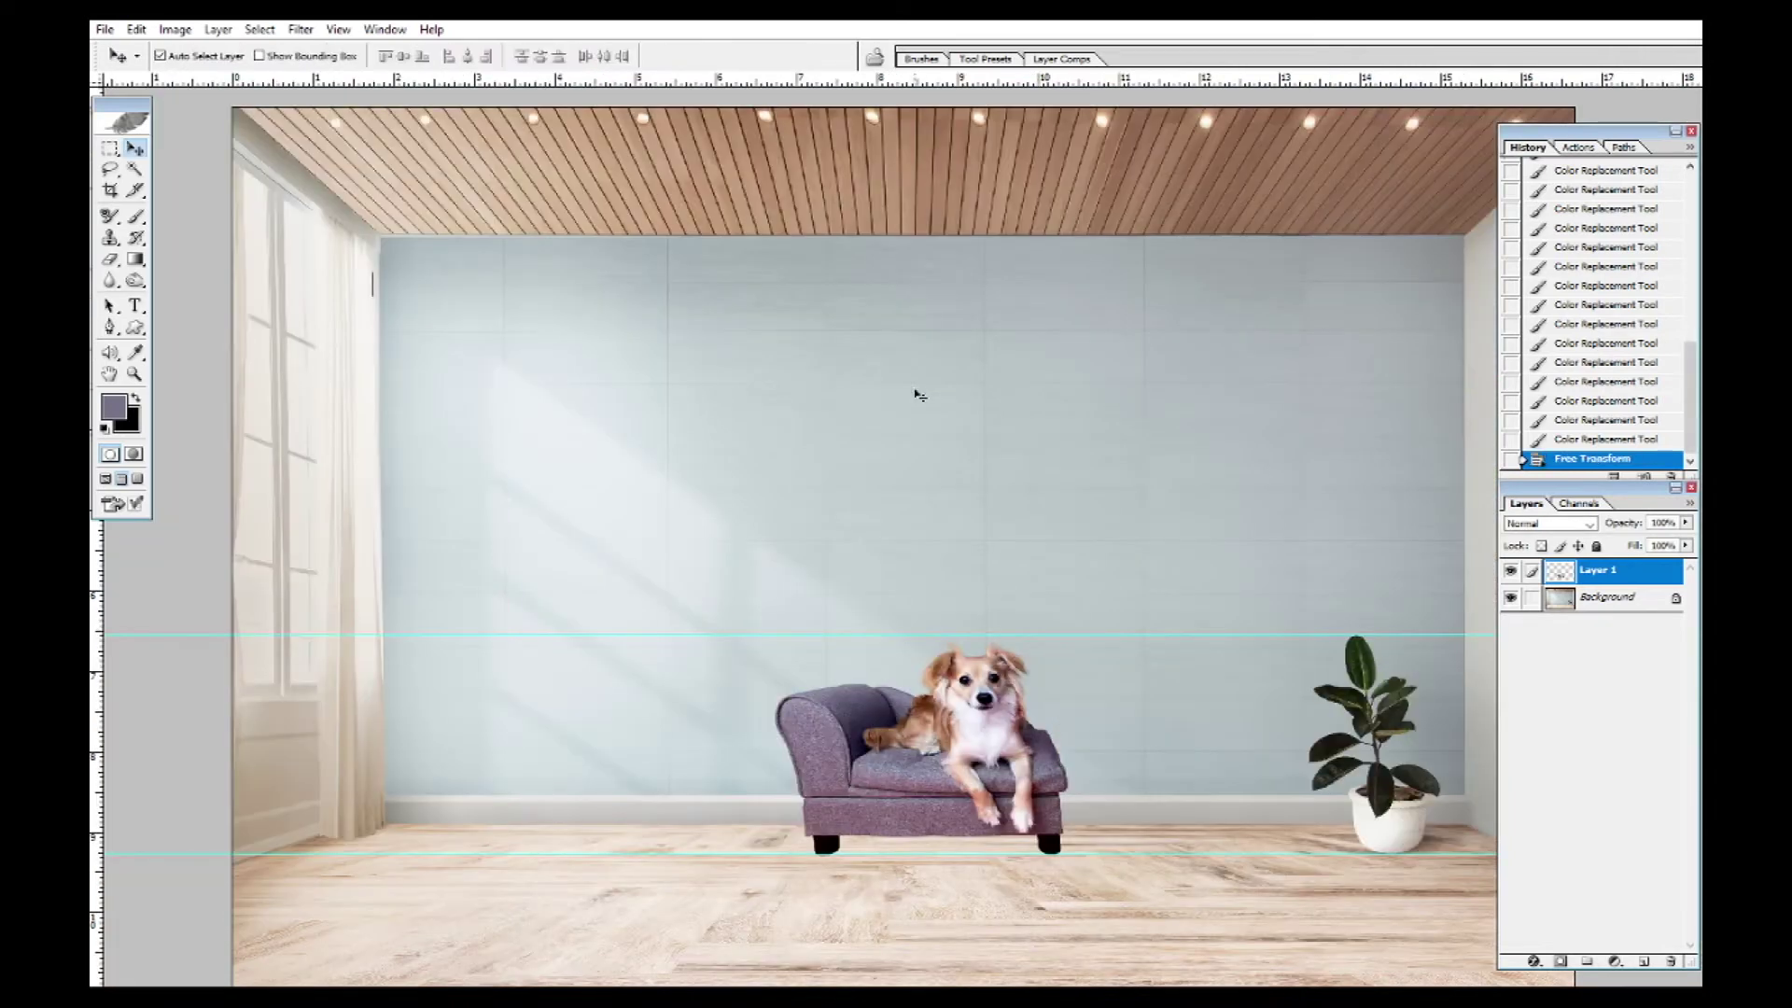
Rotate the sofa layer 0.4° and shift it slightly so its feet rest on the lower guide
key(ctrl+t)
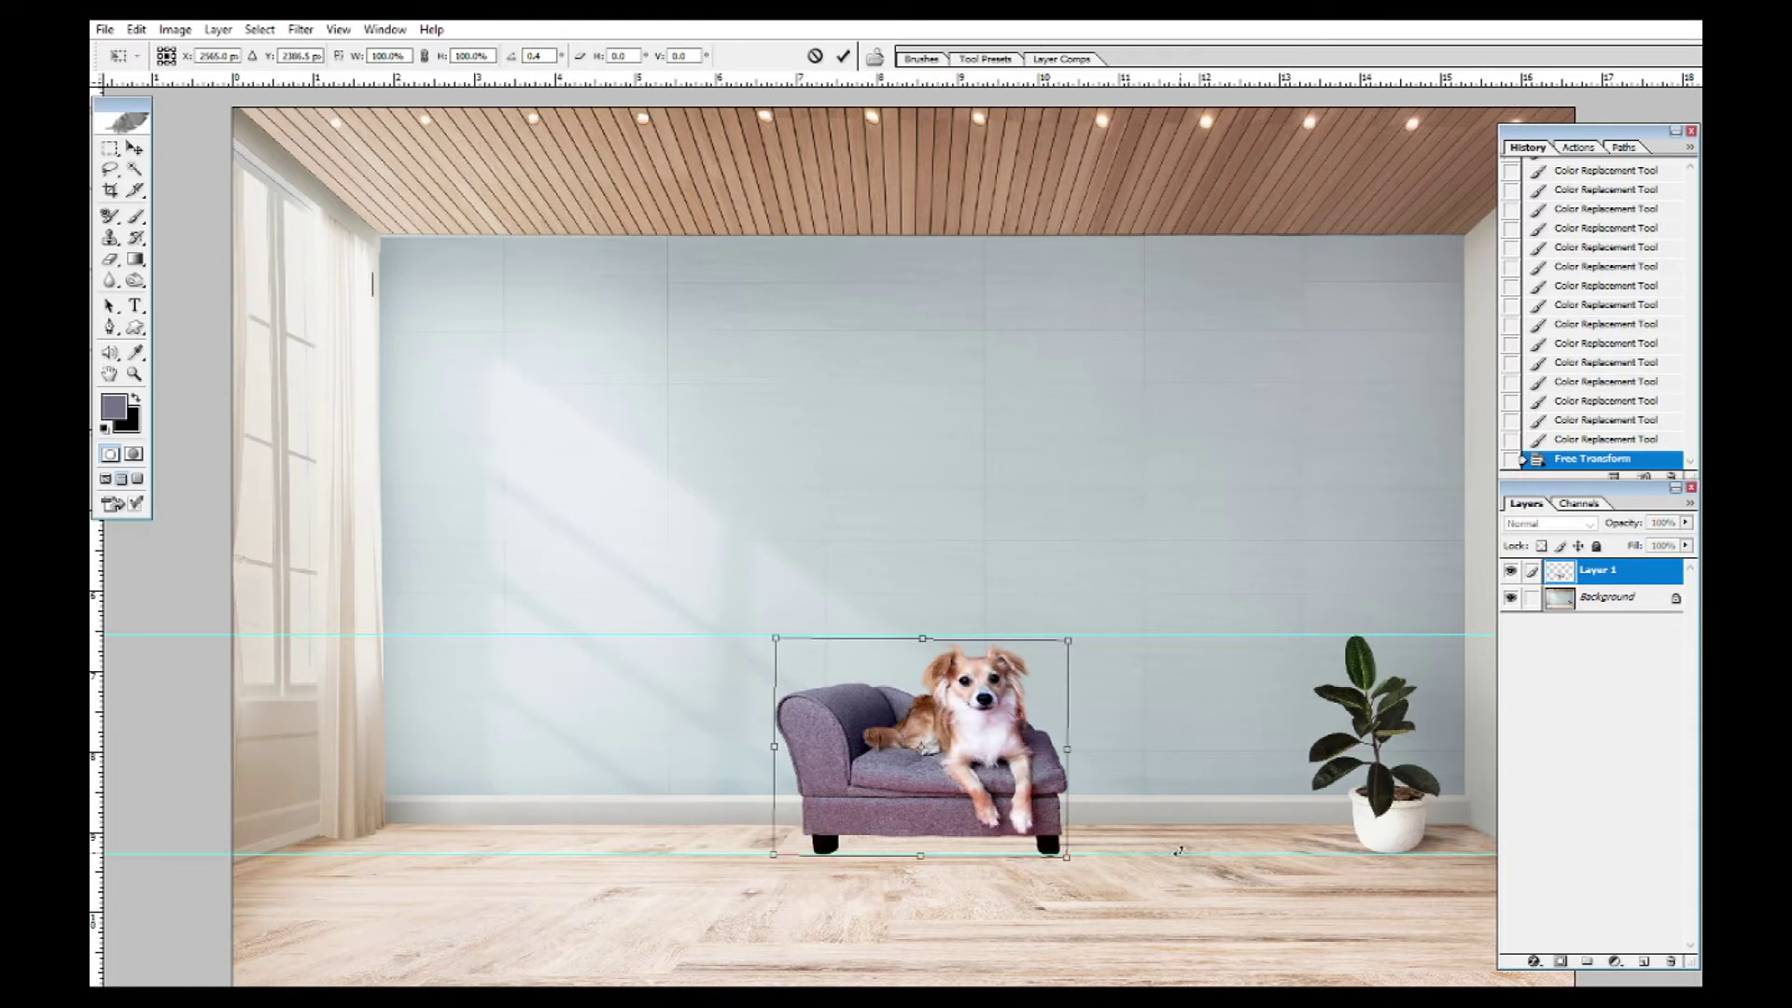
key(Return)
drag(958, 795, 959, 799)
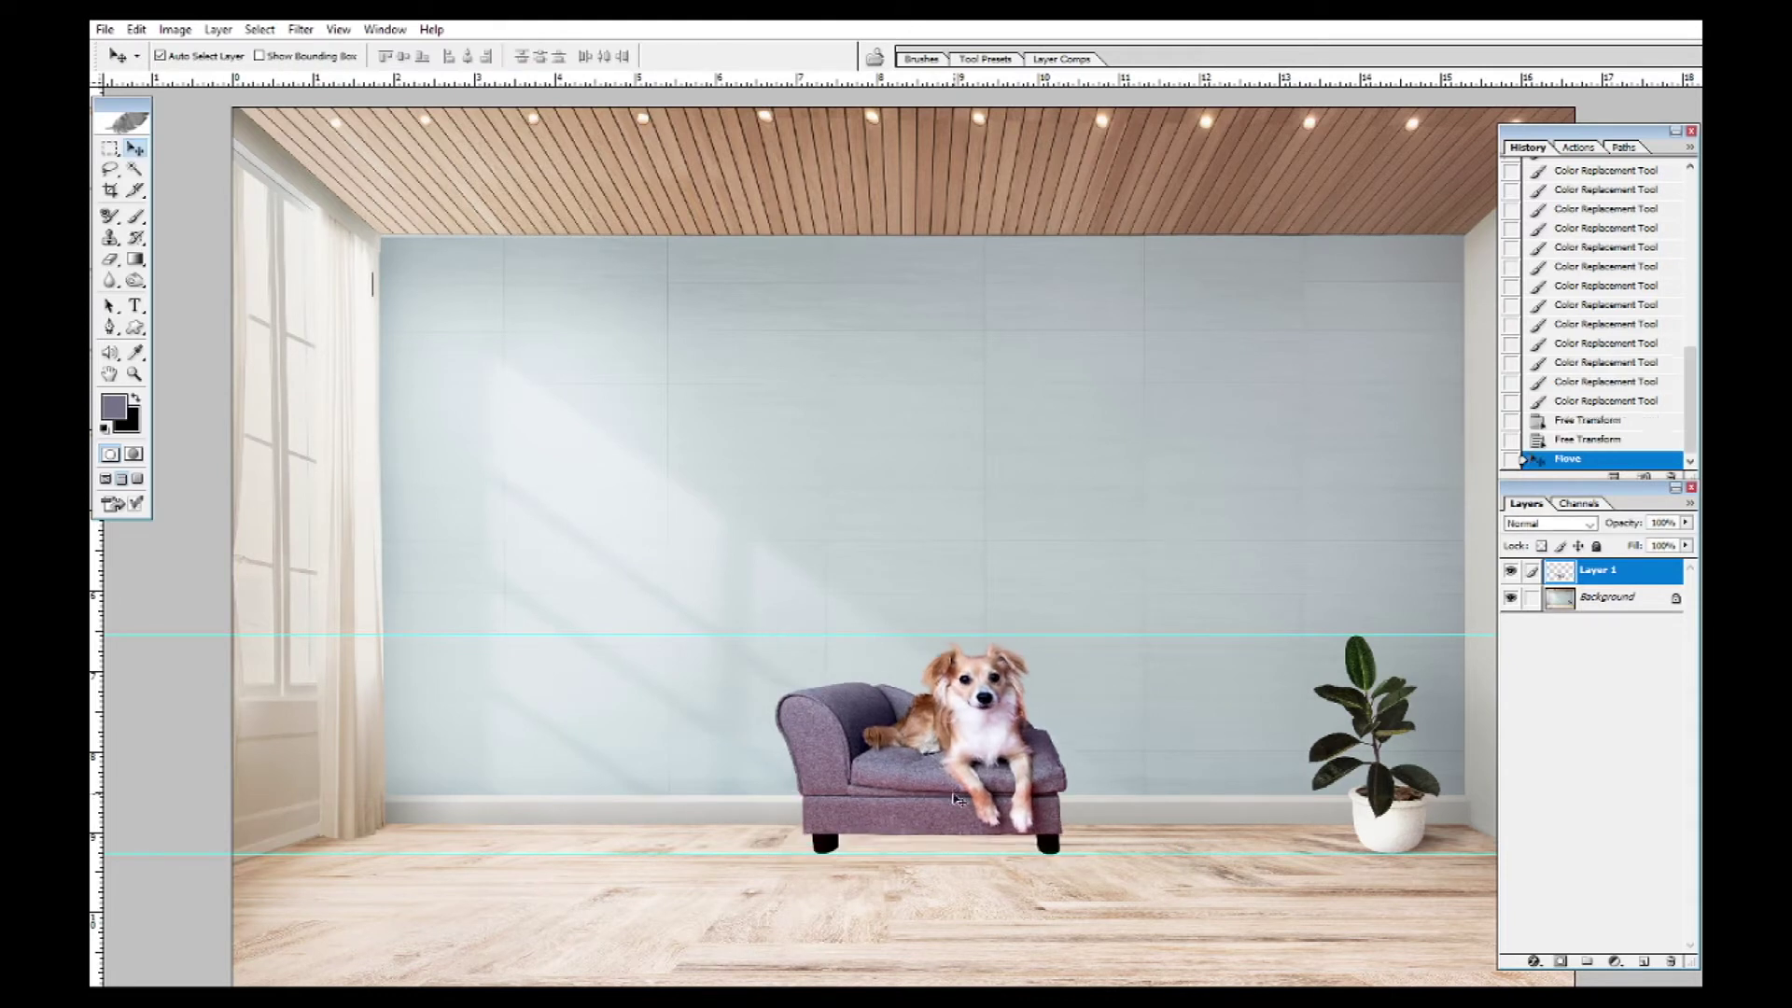
Stretch the sofa layer upward until the dog's ears reach the upper guide
key(ctrl+t)
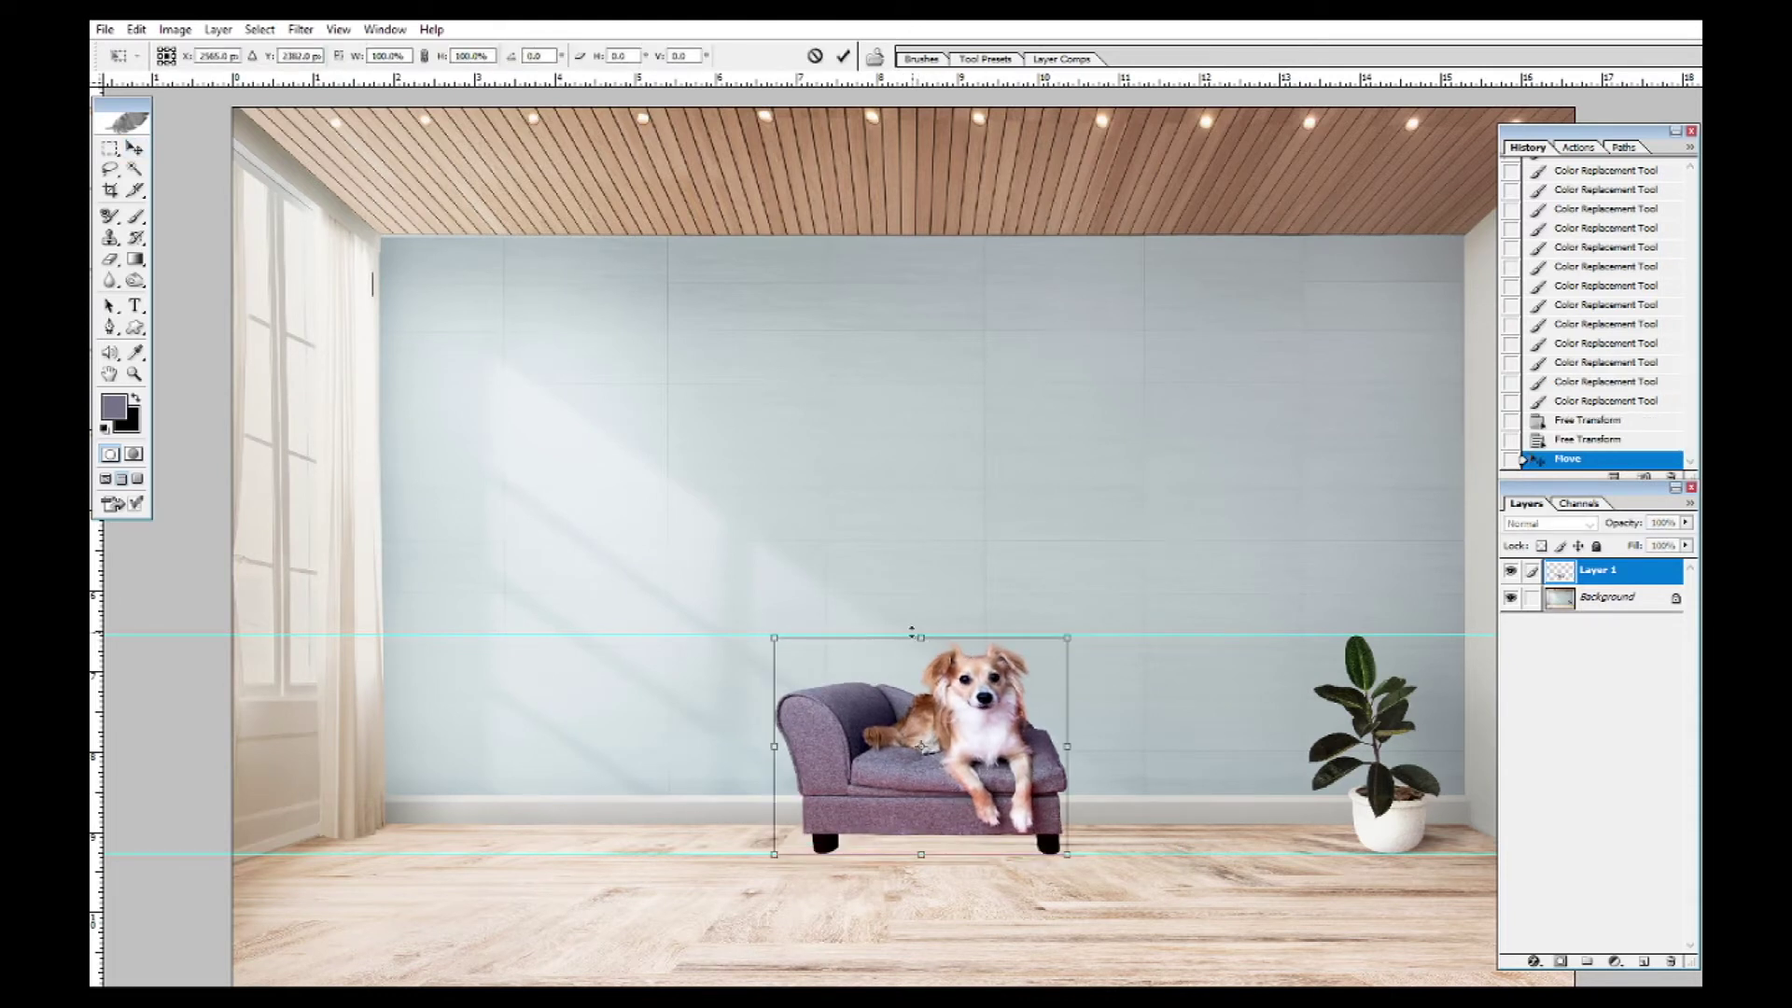
drag(924, 635, 924, 623)
key(Return)
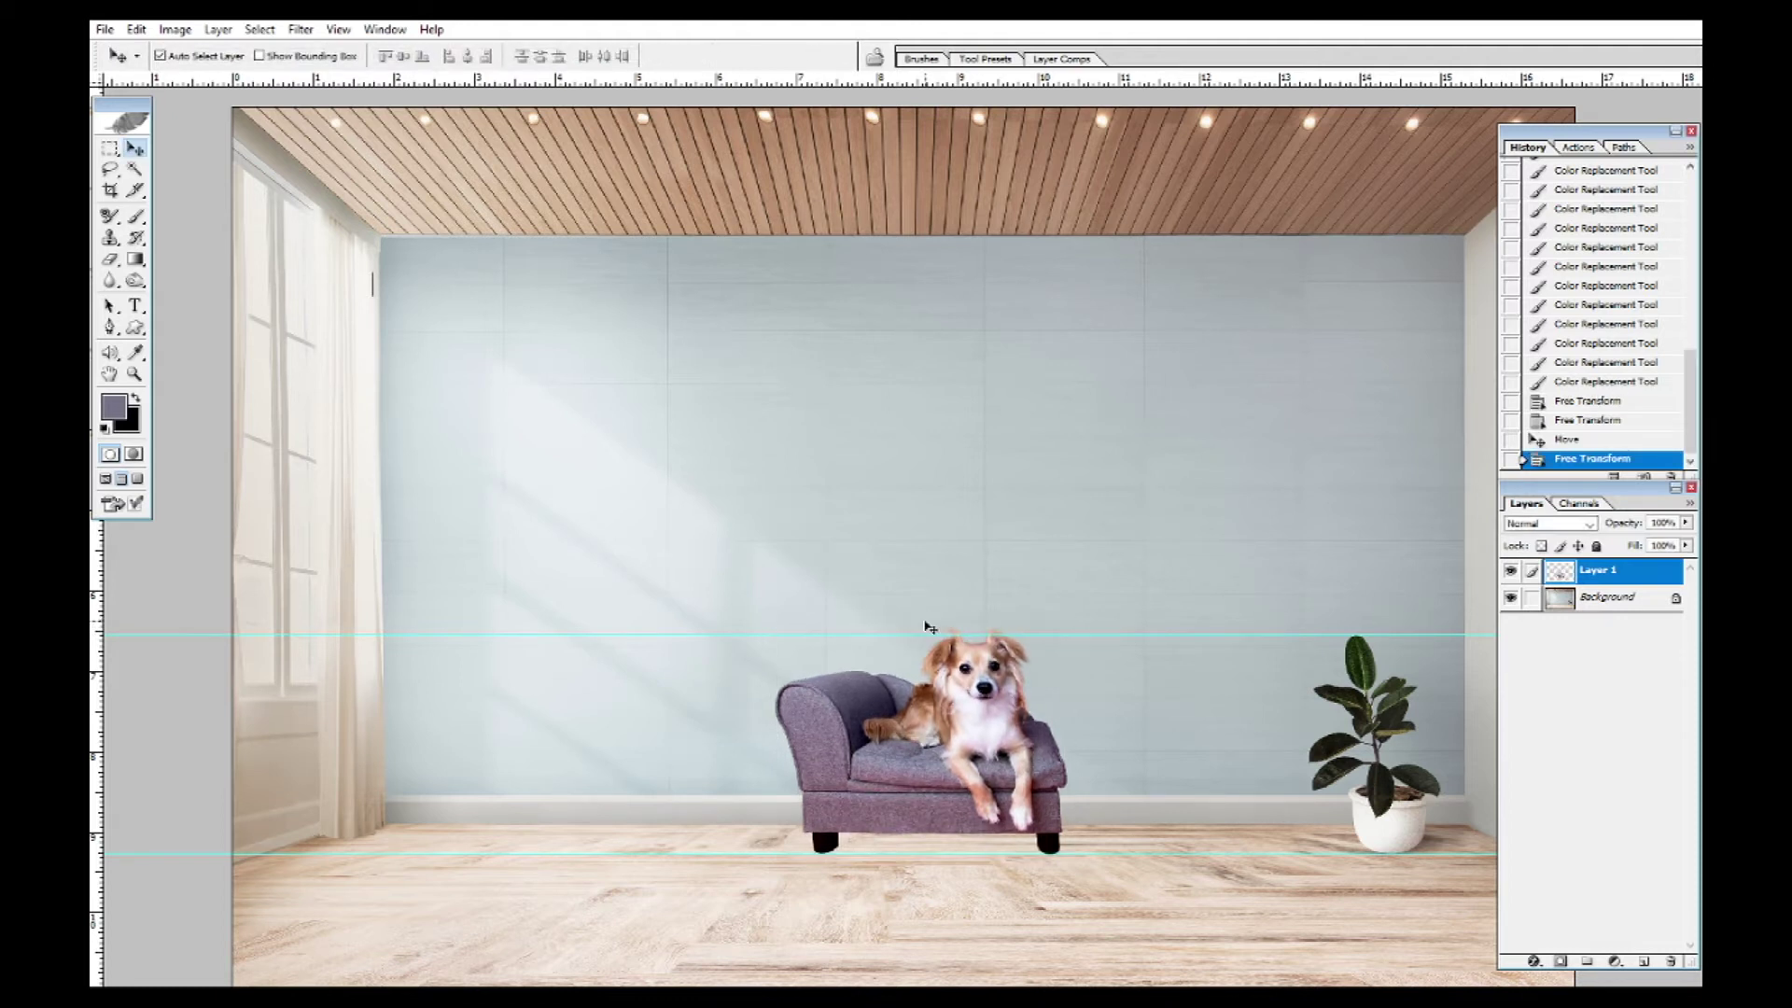
Nudge the sofa layer down slightly and rotate it -0.7°
key(ctrl+t)
key(Down)
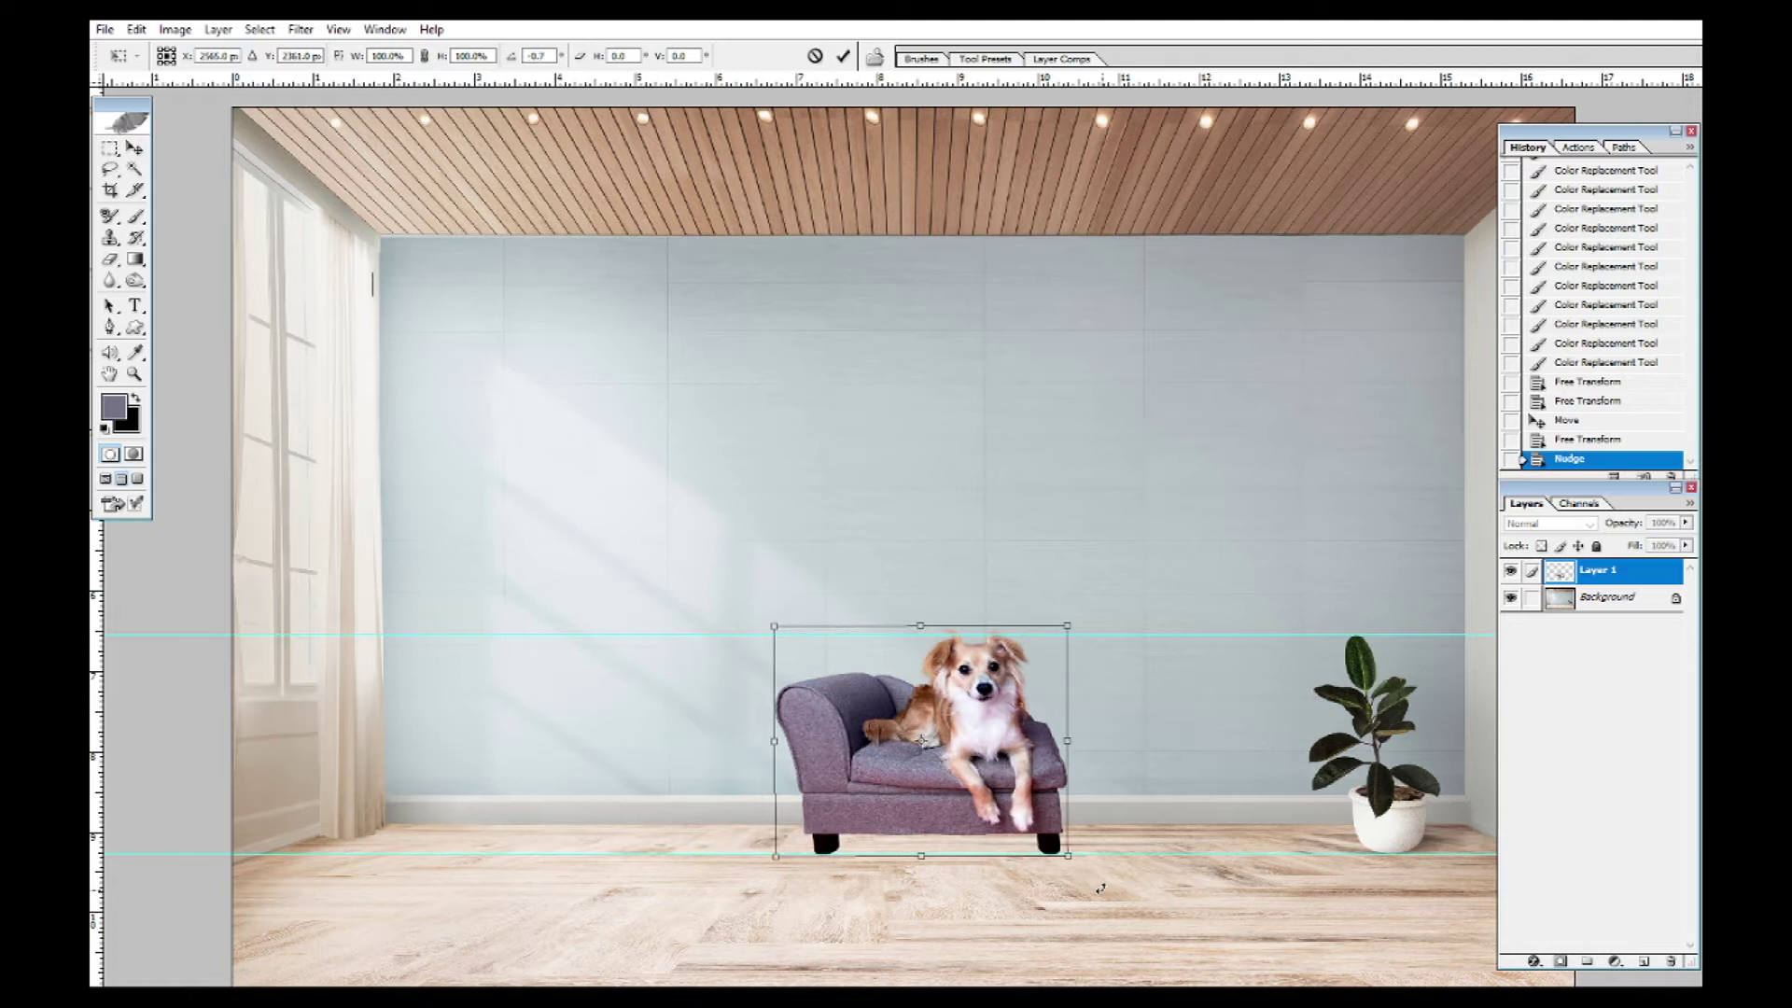
key(Return)
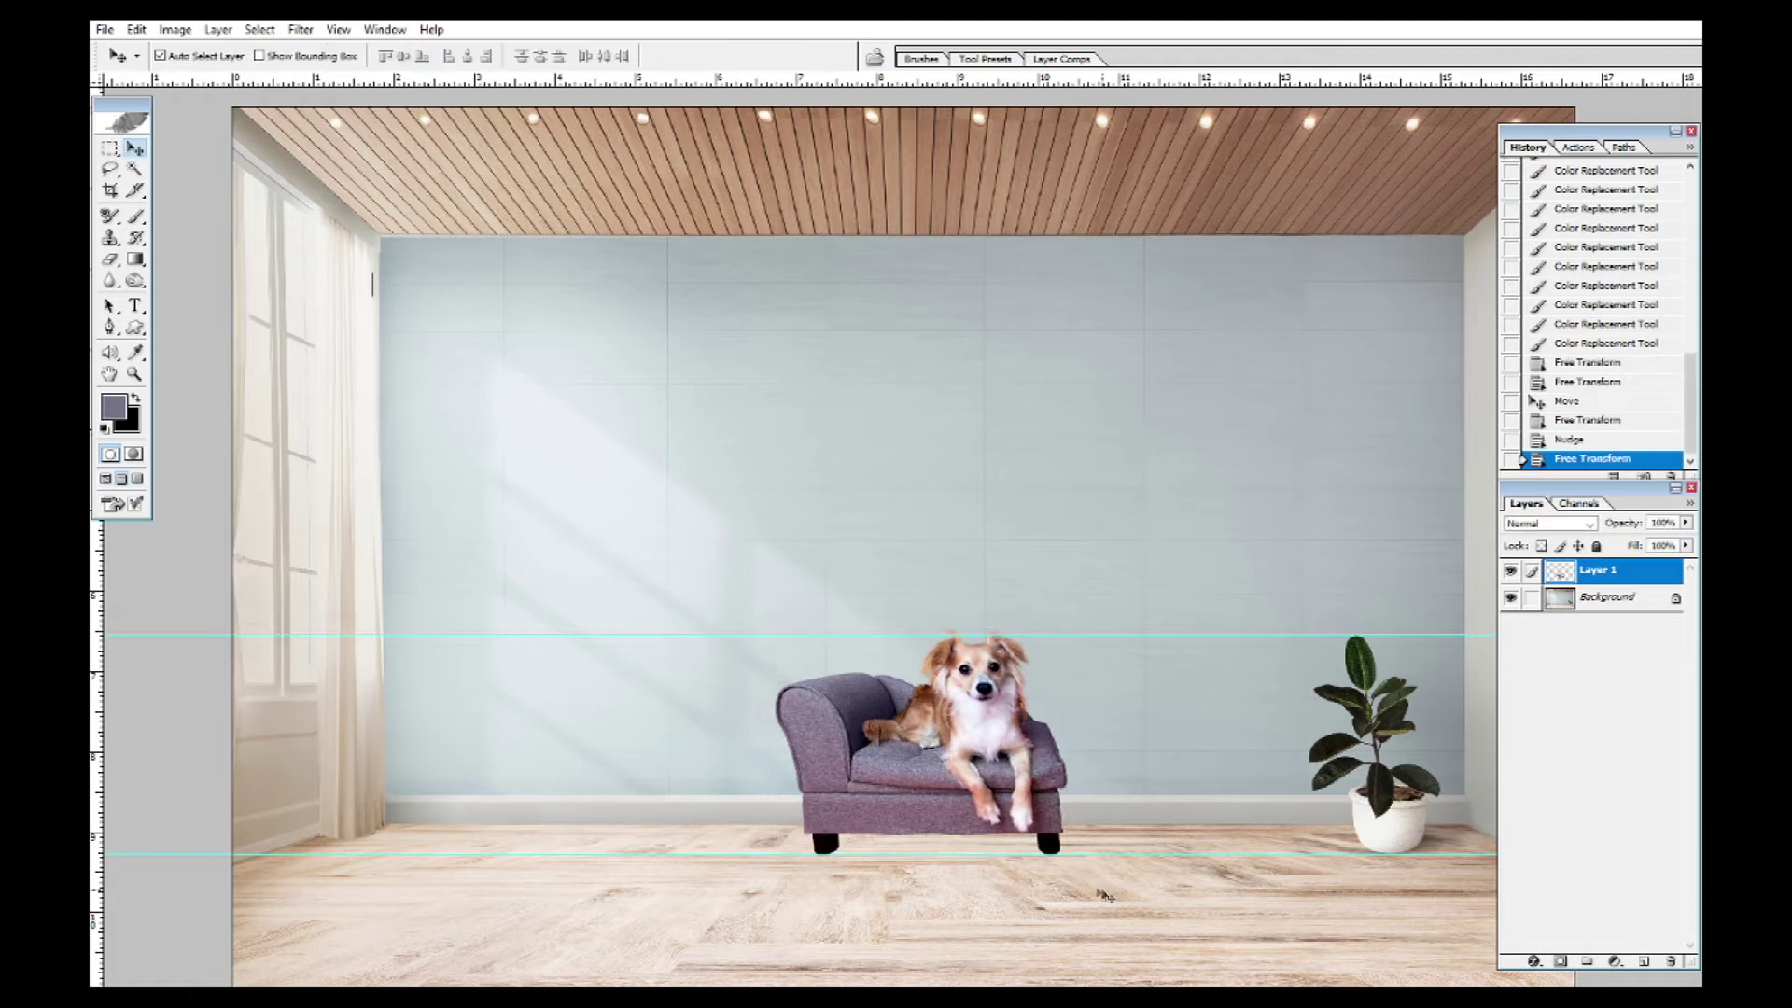
Create a black silhouette of the sofa and dog on a new layer and place it behind Layer 1
ctrl+click(1560, 571)
key(ctrl+alt+shift+n)
key(d)
key(alt+BackSpace)
key(ctrl+d)
key(ctrl+bracketleft)
Flatten and skew the black silhouette into a low shadow on the floor beneath the sofa, extending towards the plant
key(ctrl+alt+f)
key(Return)
key(ctrl+t)
drag(921, 630, 1028, 828)
key(Return)
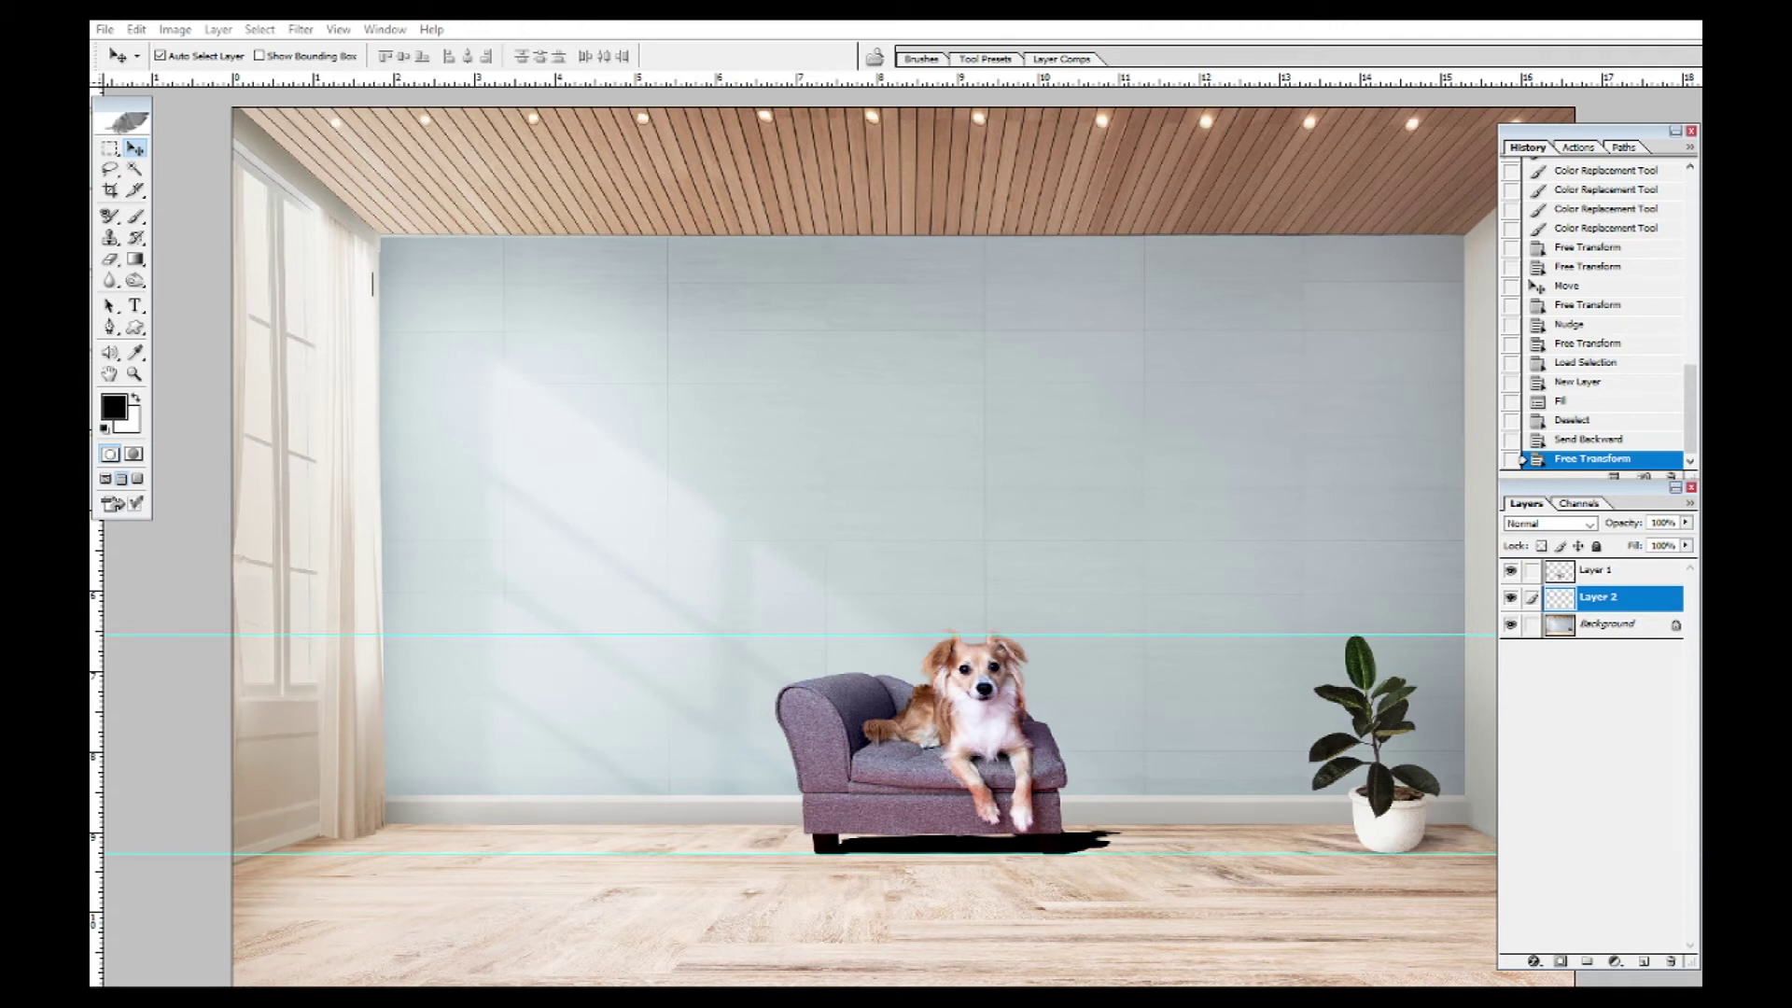
Soften the black sofa shadow on Layer 2 with a small-radius Gaussian Blur and set its opacity to 44%
key(ctrl+alt+f)
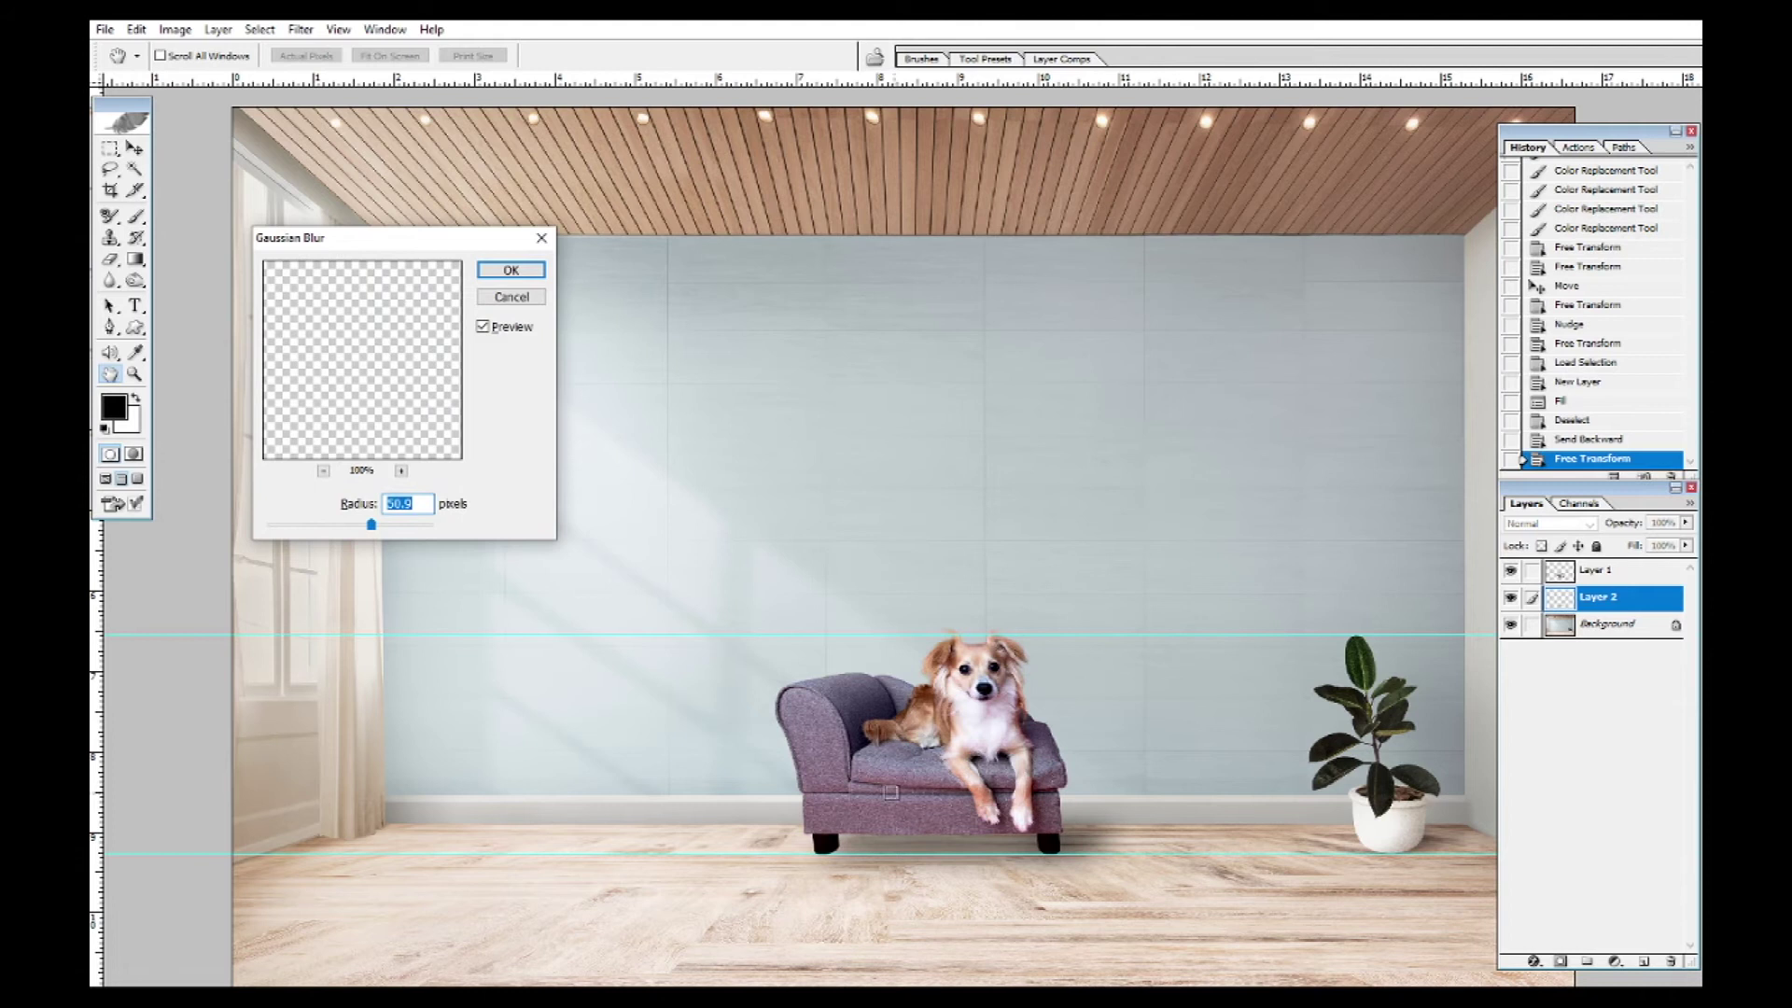
click(303, 525)
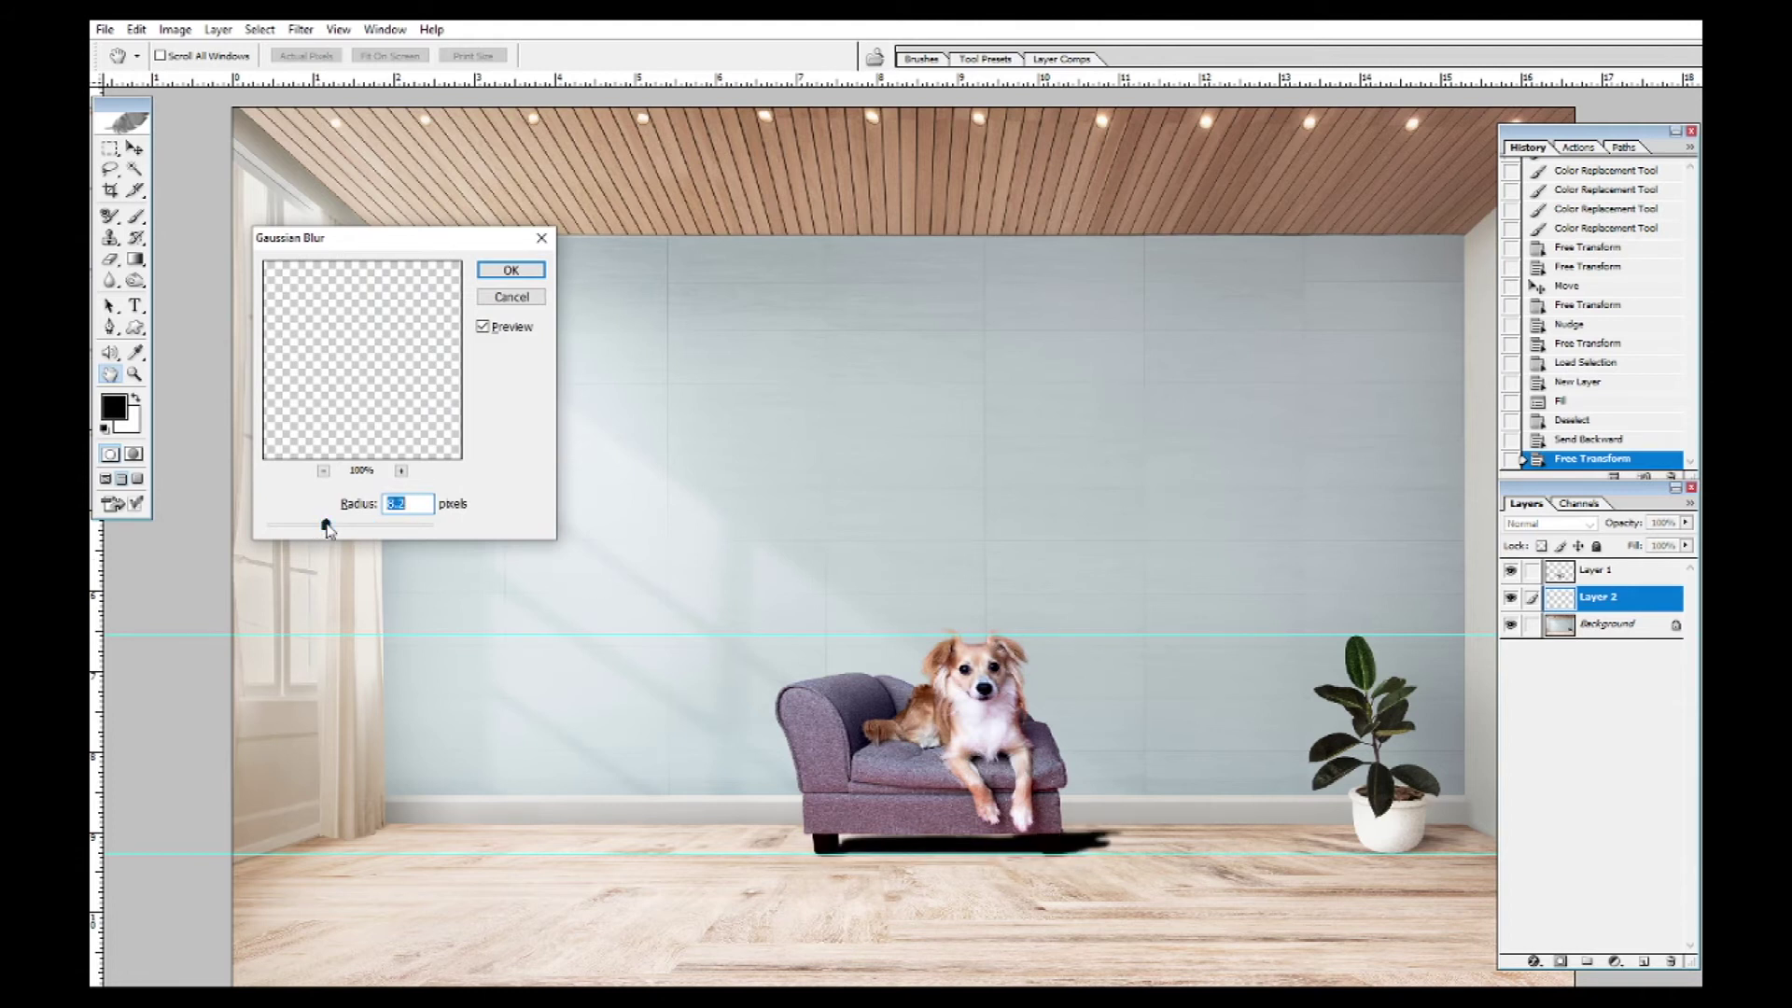
key(Return)
key(v)
key(2)
key(5)
key(5)
key(4)
key(4)
Stretch the blurred floor shadow slightly taller and set Layer 2's opacity to 33%
key(ctrl+plus)
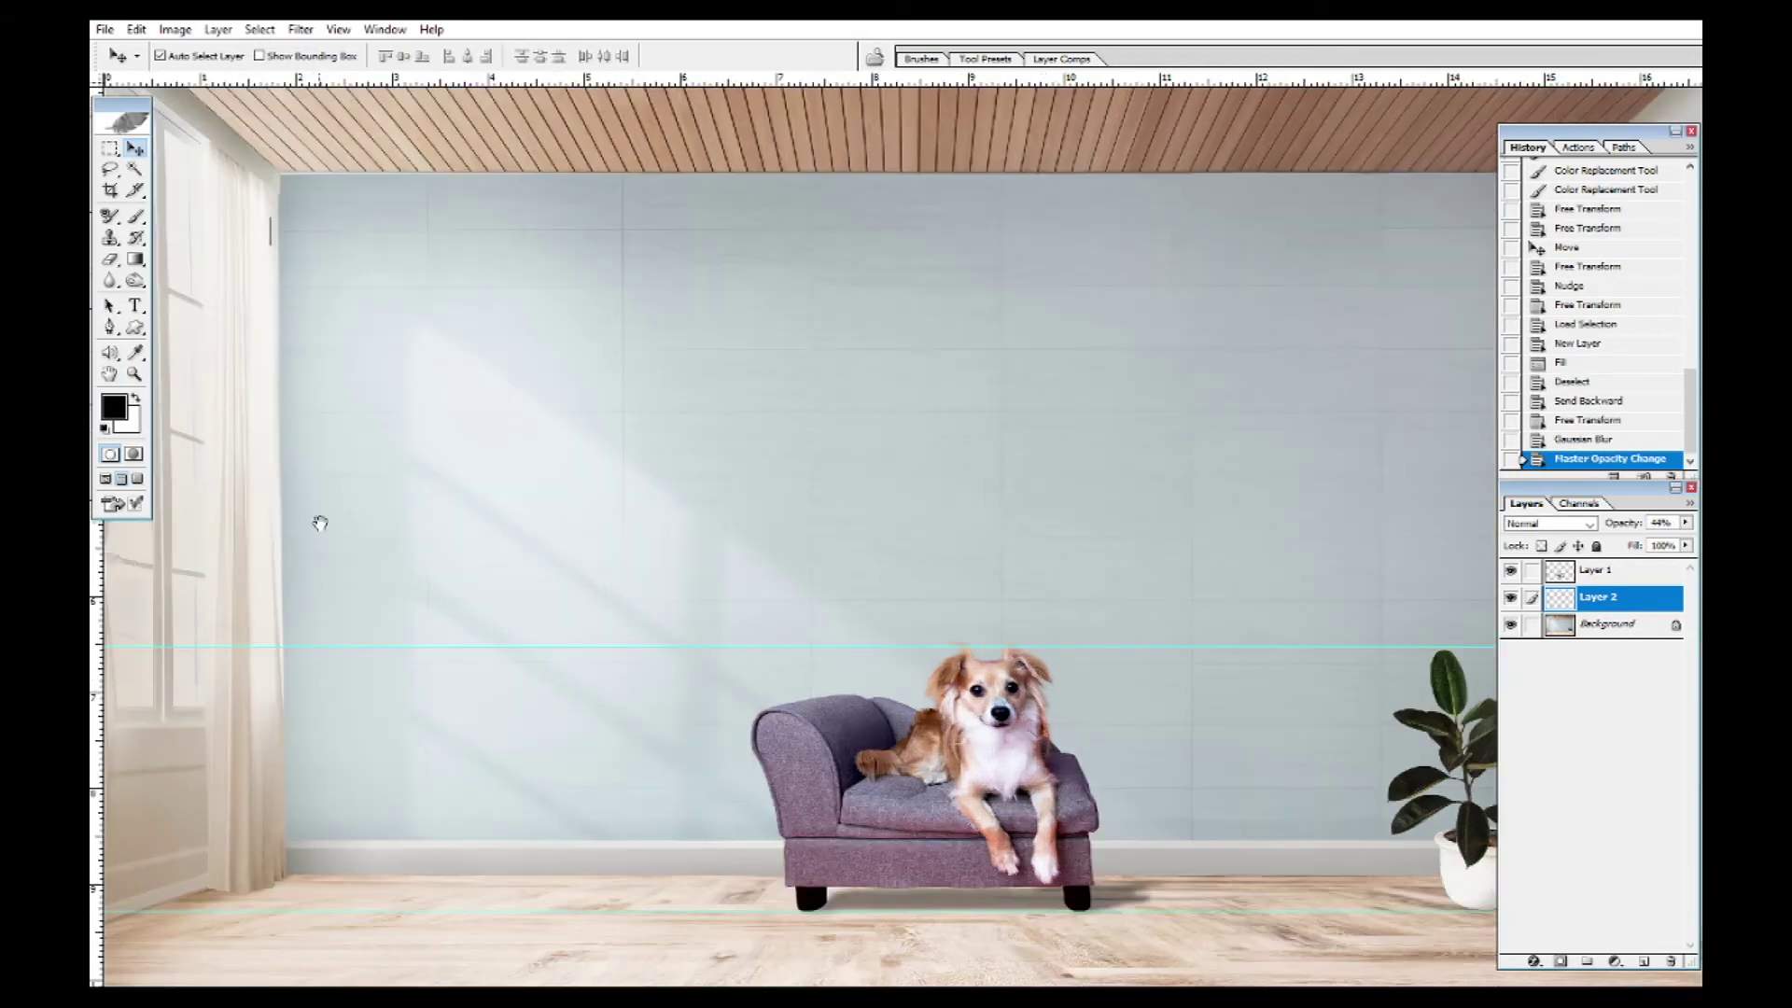
drag(617, 670, 474, 452)
key(ctrl+t)
drag(832, 657, 834, 649)
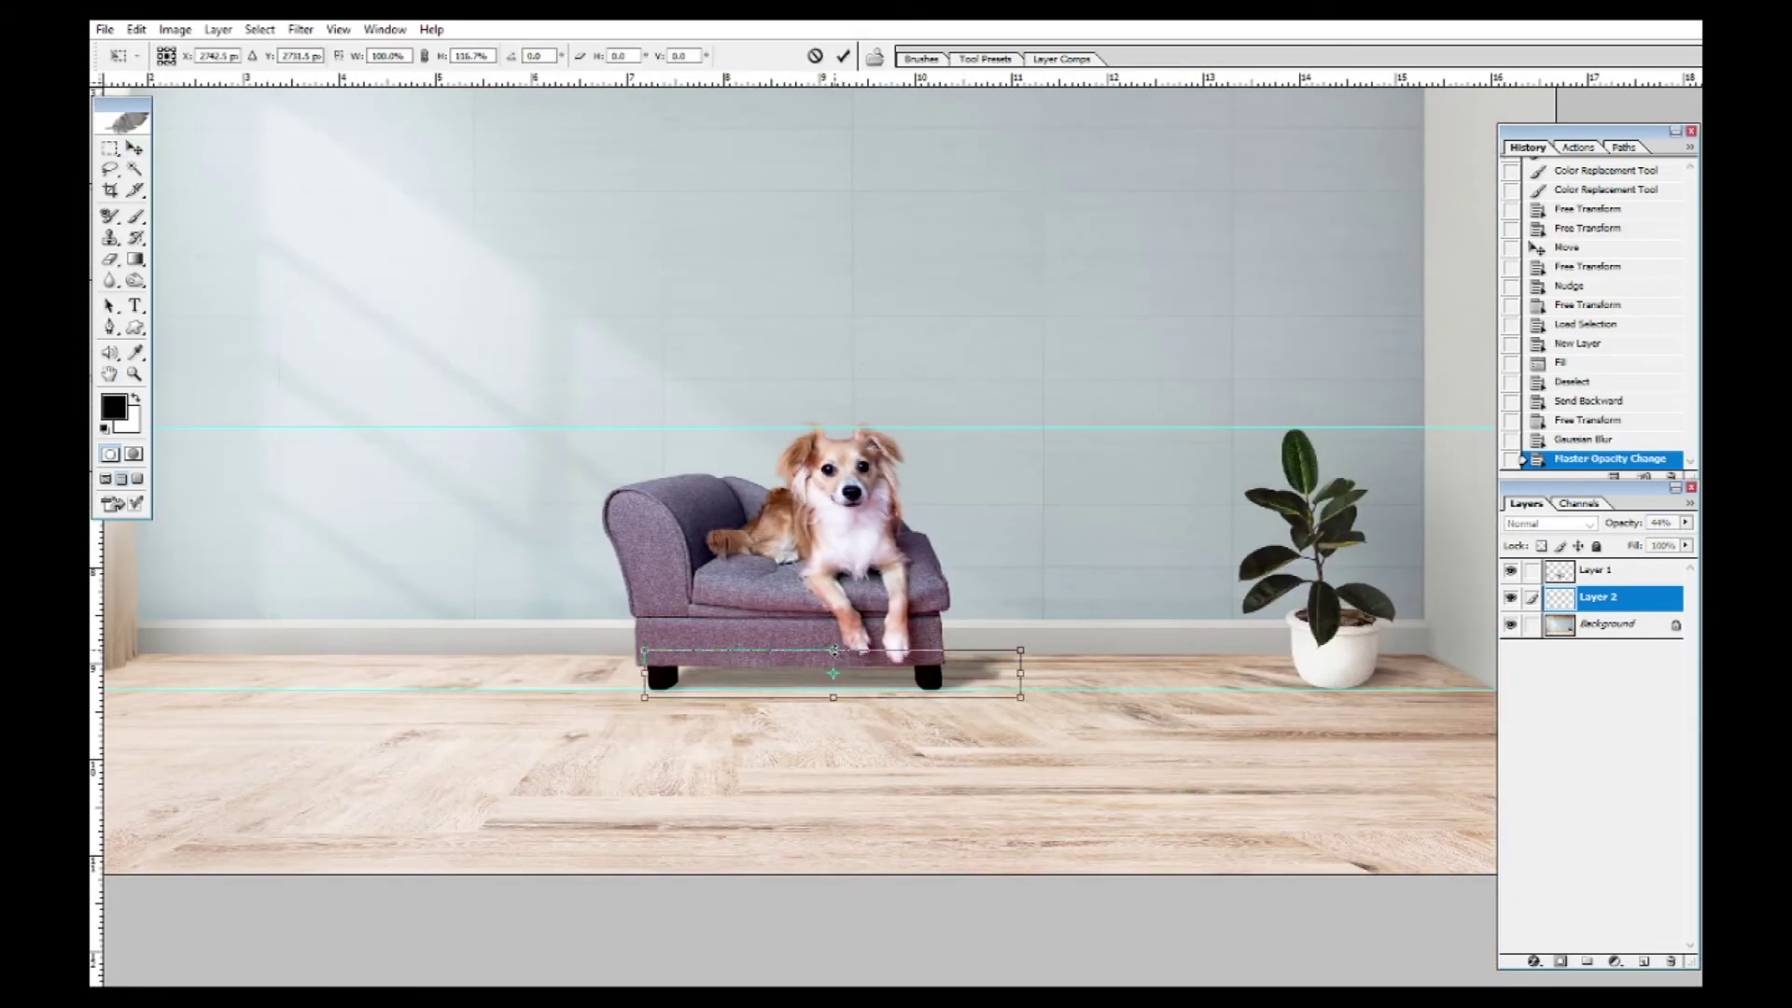
key(Return)
key(3)
key(3)
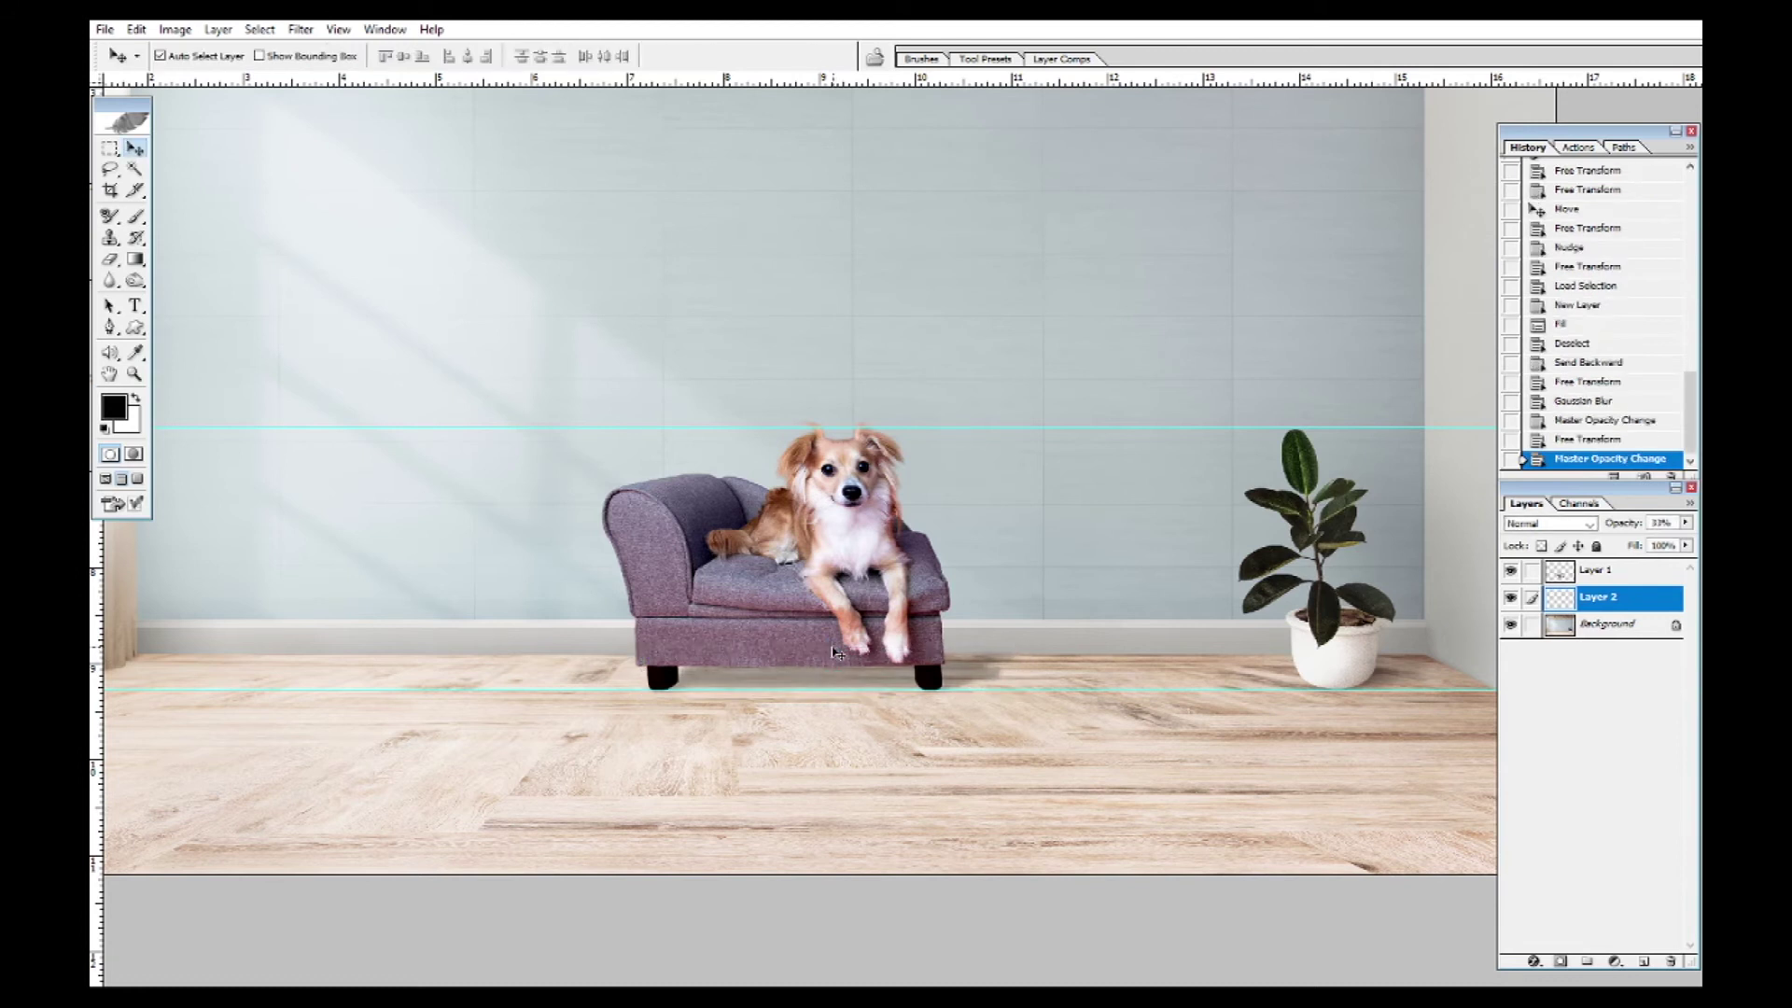
Remove the lower guide and create a second black silhouette of the sofa and dog on a new layer behind Layer 1
drag(865, 690, 865, 919)
click(844, 620)
ctrl+click(1561, 571)
key(ctrl+shift+alt+n)
key(alt+BackSpace)
key(ctrl+d)
key(ctrl+bracketleft)
Apply Gaussian Blur to the new silhouette, nudge it down and set its opacity to 55%
key(ctrl+alt+f)
key(Return)
key(Down)
key(5)
key(5)
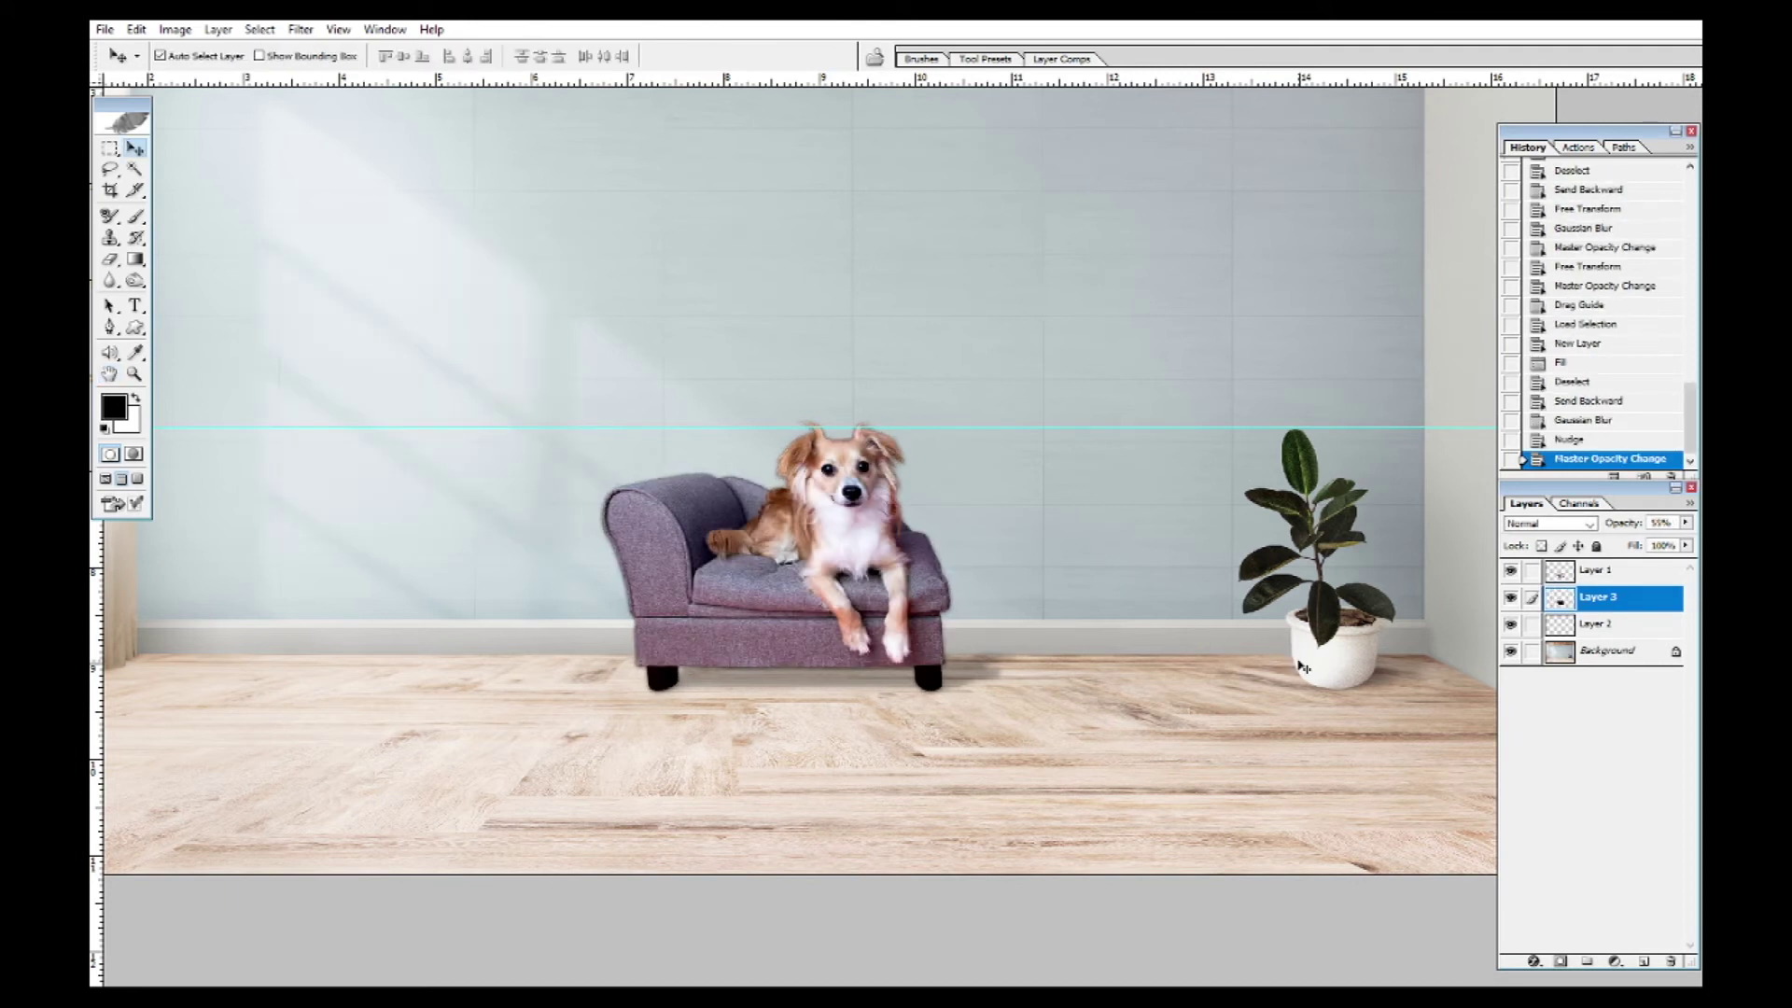
Squash the Layer 3 silhouette into a low contact shadow beneath the sofa and blur it again with Gaussian Blur
key(ctrl+t)
drag(776, 418, 809, 654)
key(Return)
key(ctrl+alt+f)
drag(319, 525, 317, 527)
key(Return)
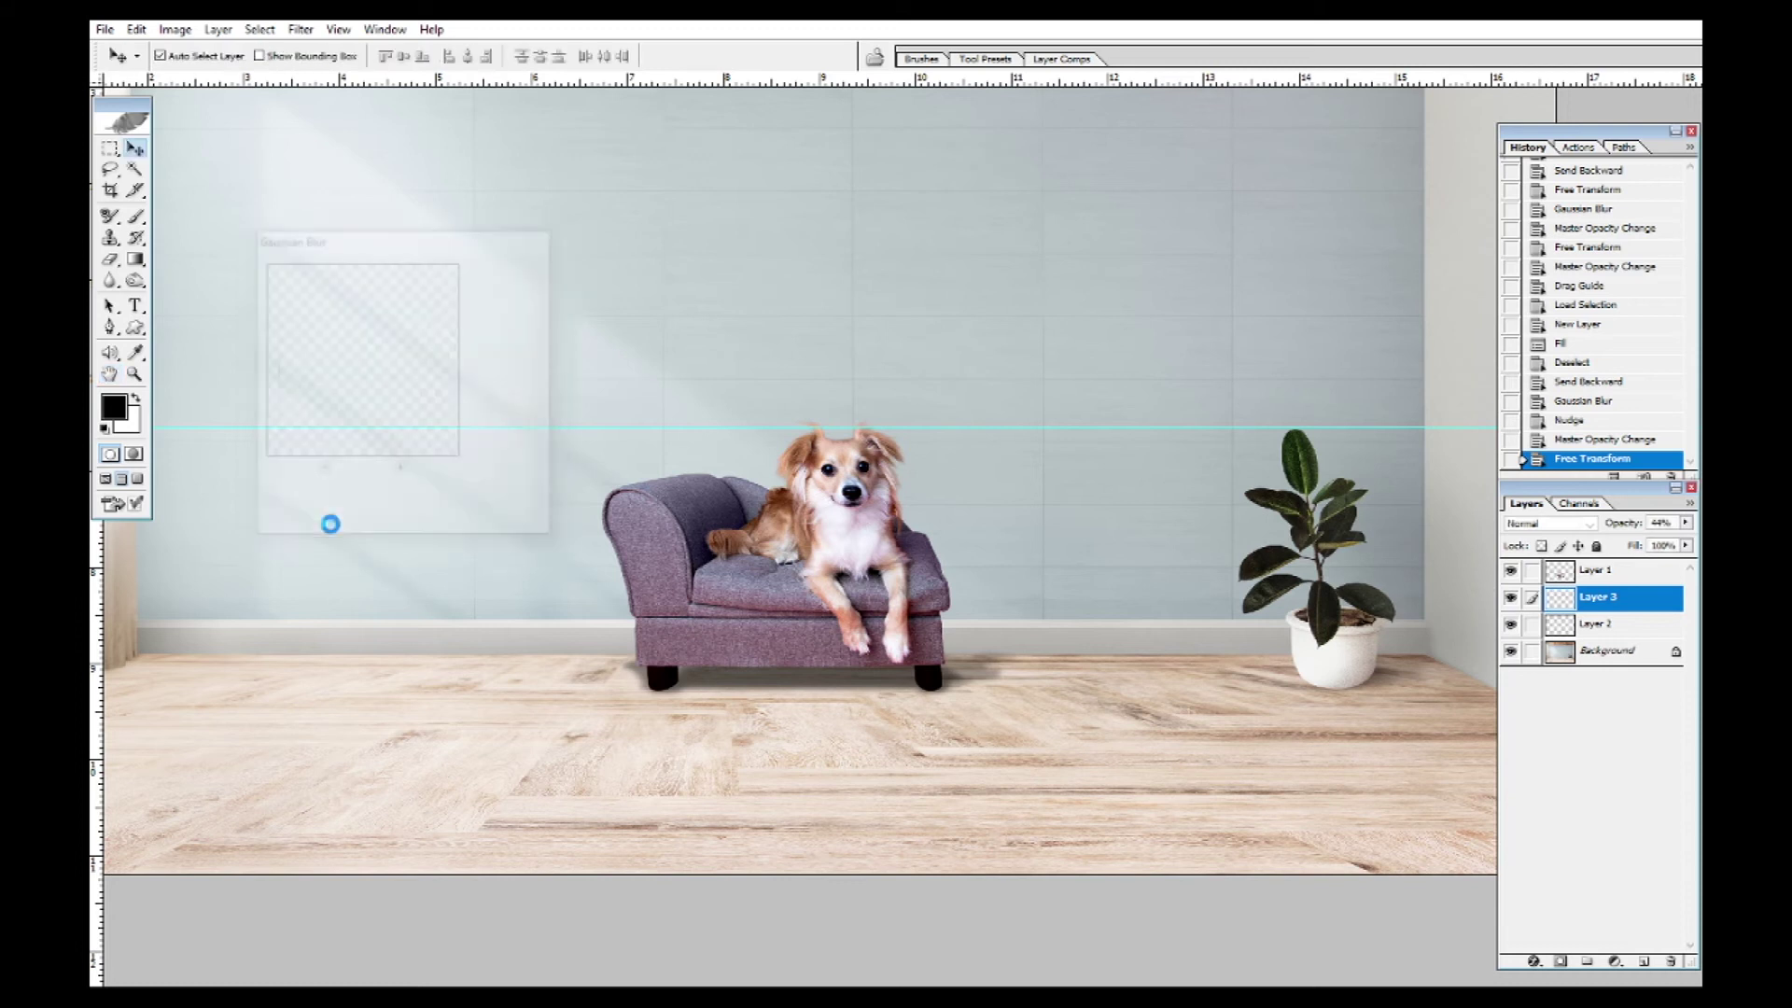
Compare different opacities for the Layer 3 contact shadow and settle on 44%
key(4)
key(4)
scroll(329, 530, down, 3)
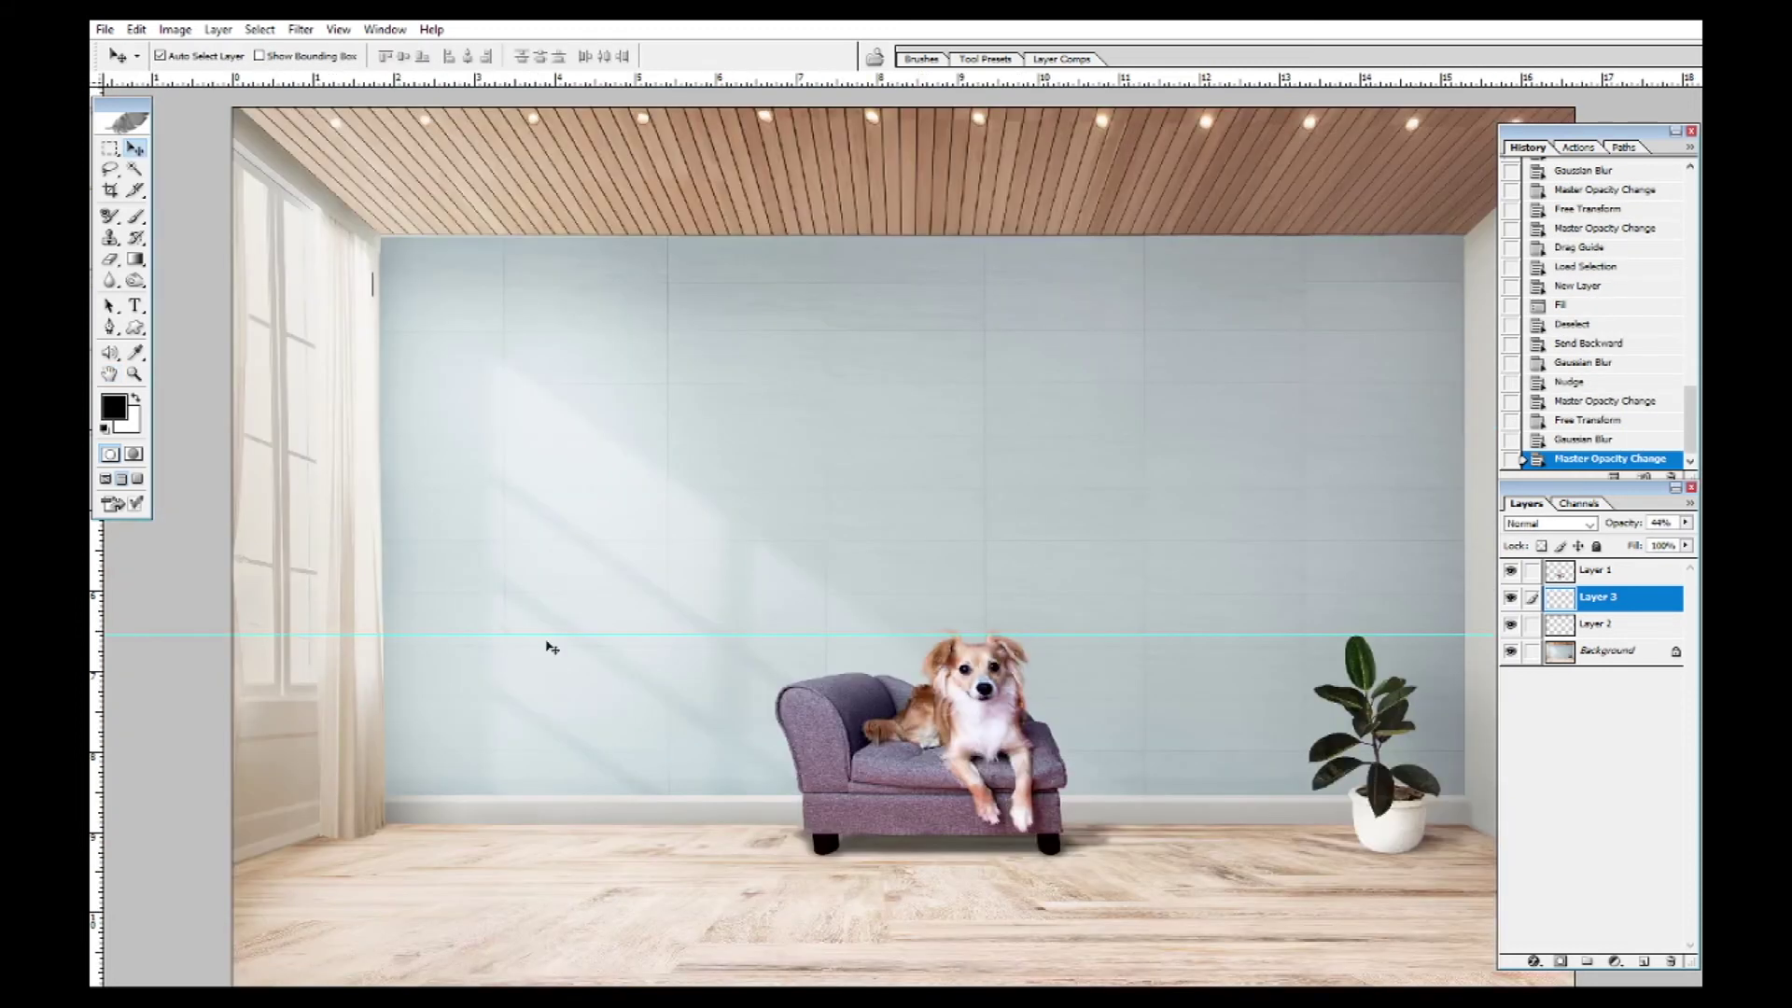
key(6)
key(6)
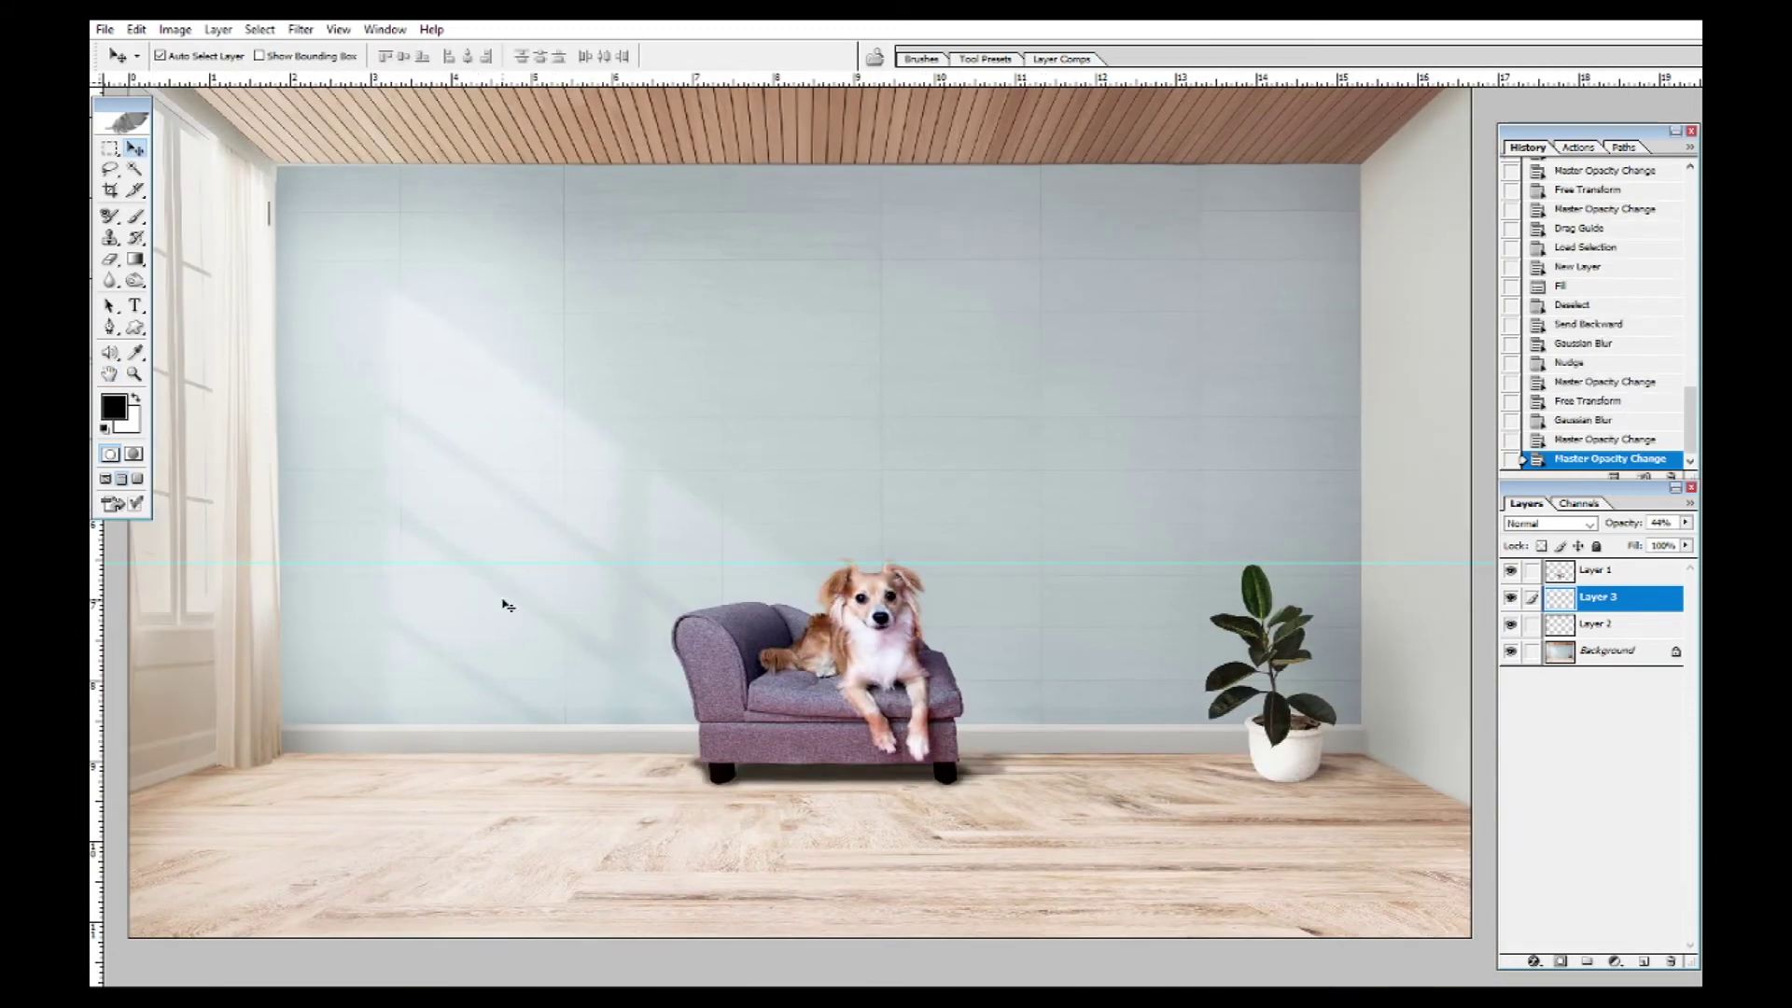
key(3)
key(3)
key(4)
key(4)
Draw a closed pen path following the window light's beam from the upper wall patch diagonally down across the dog and sofa
drag(563, 747, 1036, 819)
drag(699, 550, 660, 612)
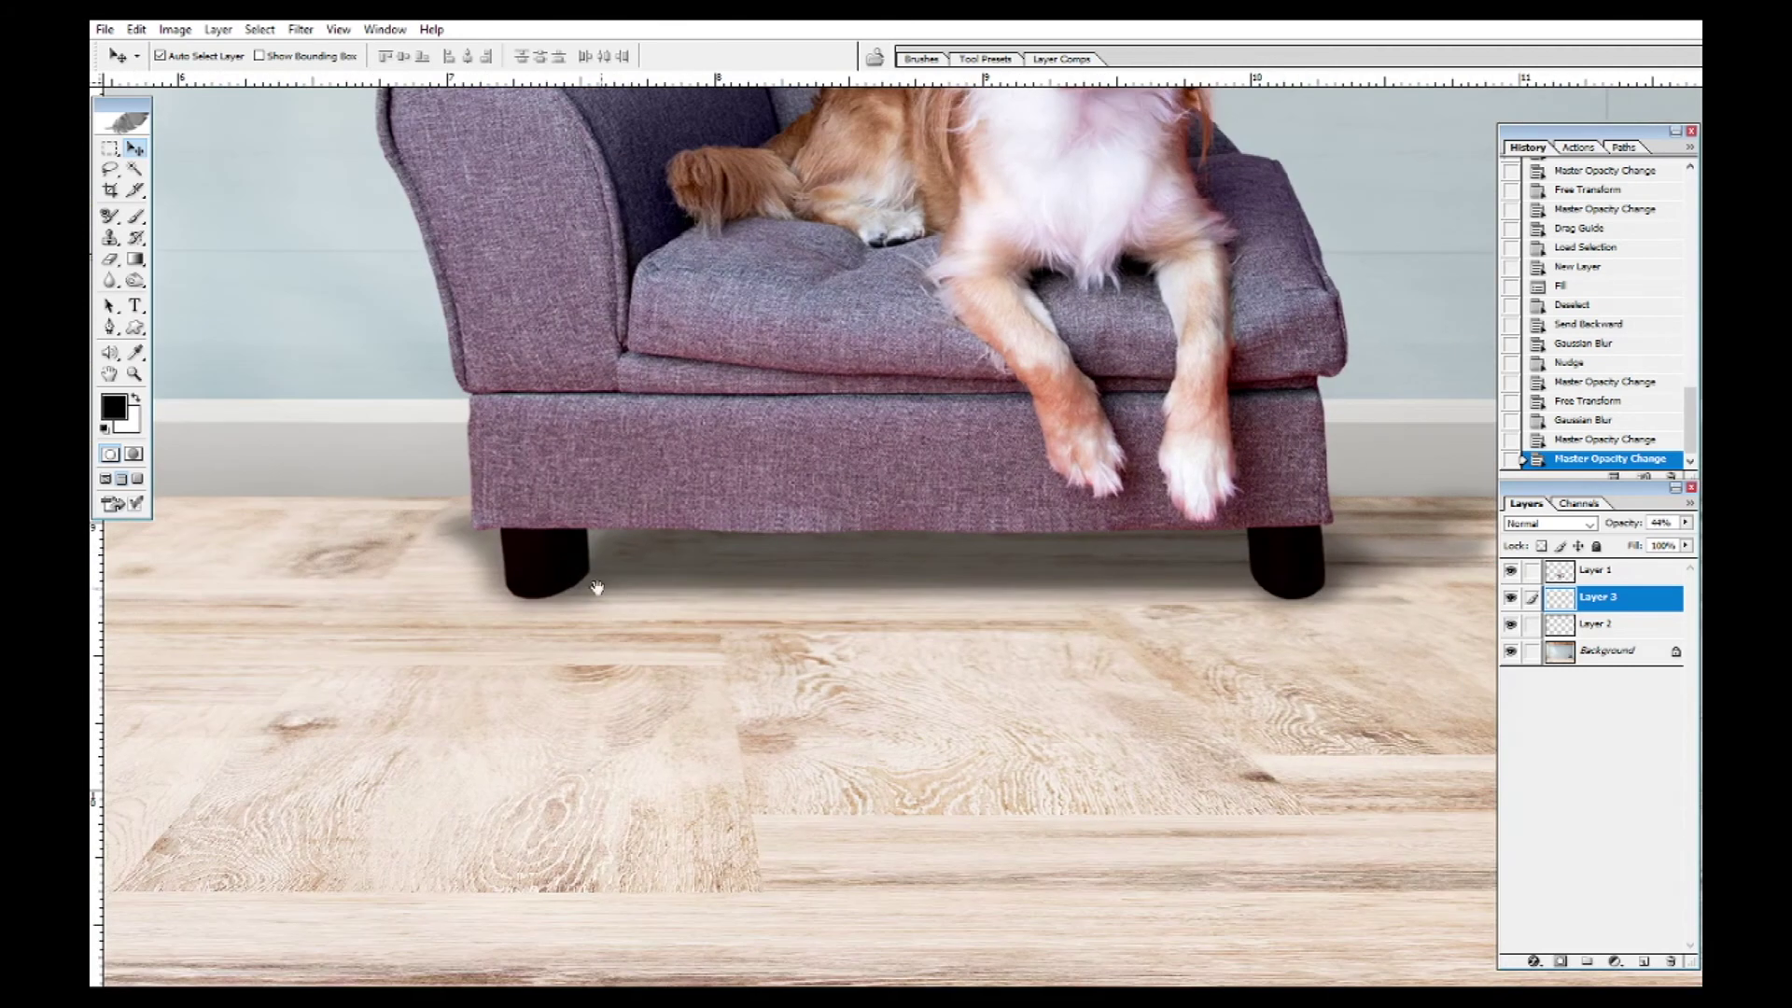
click(573, 561)
key(p)
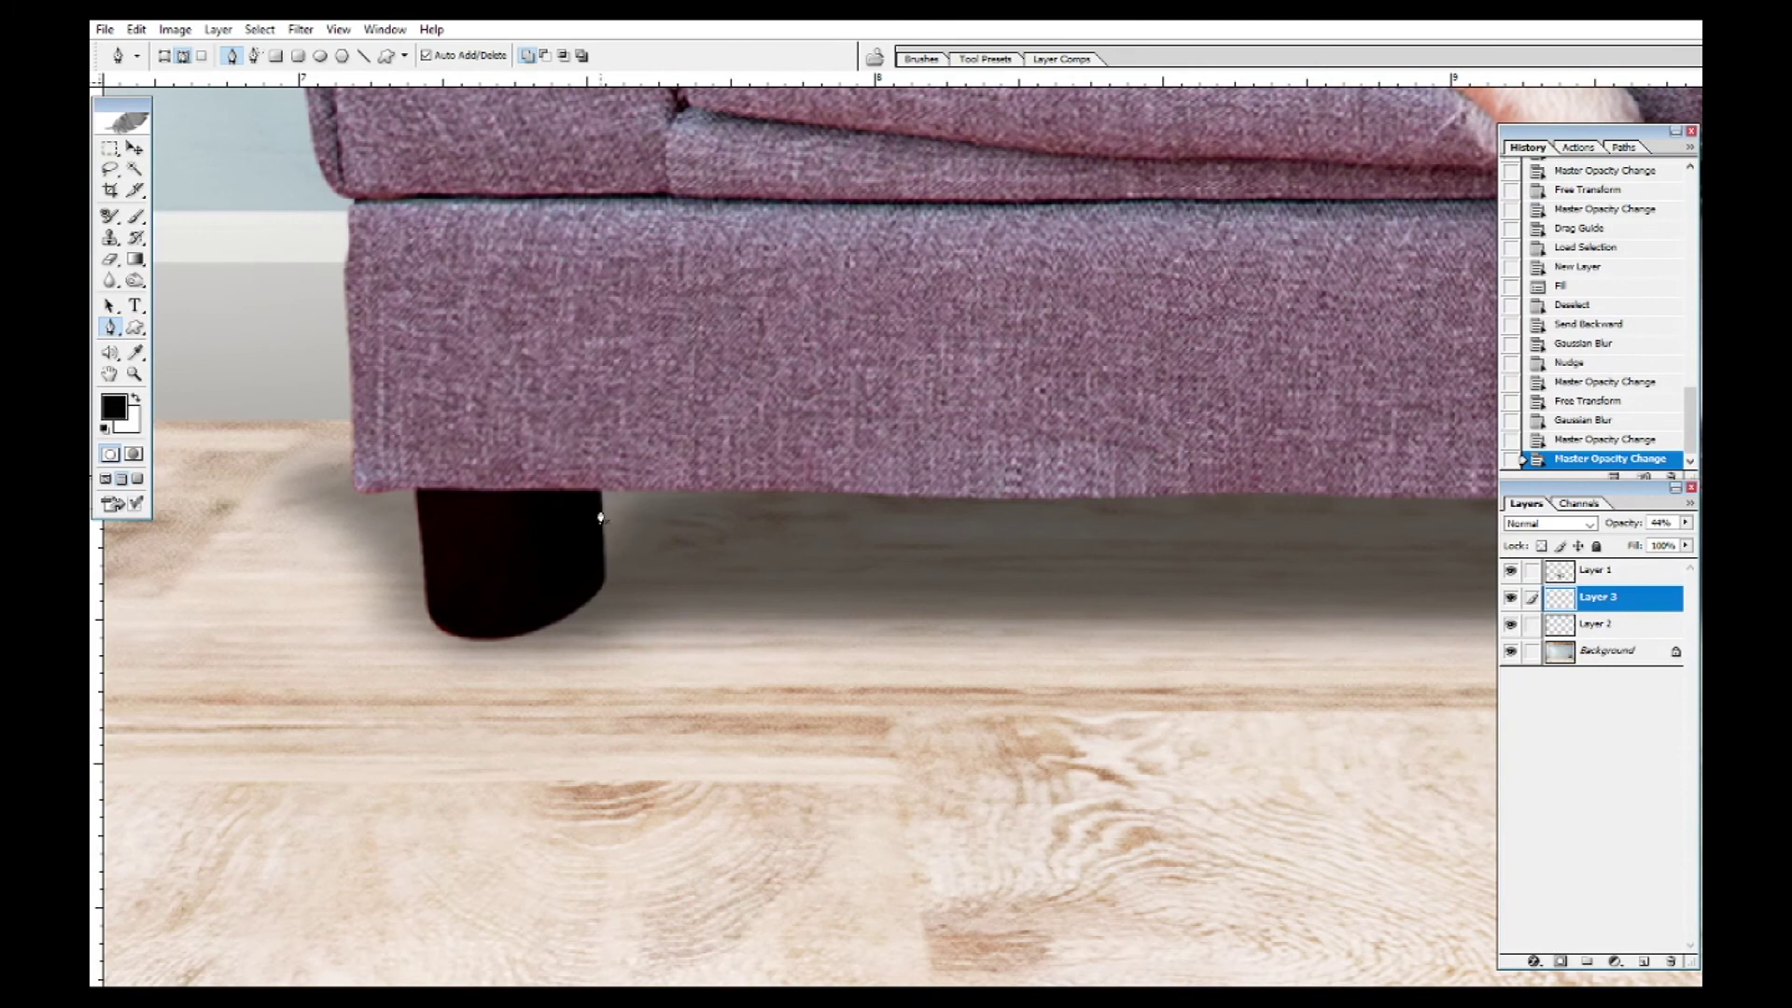
right_click(552, 606)
click(596, 618)
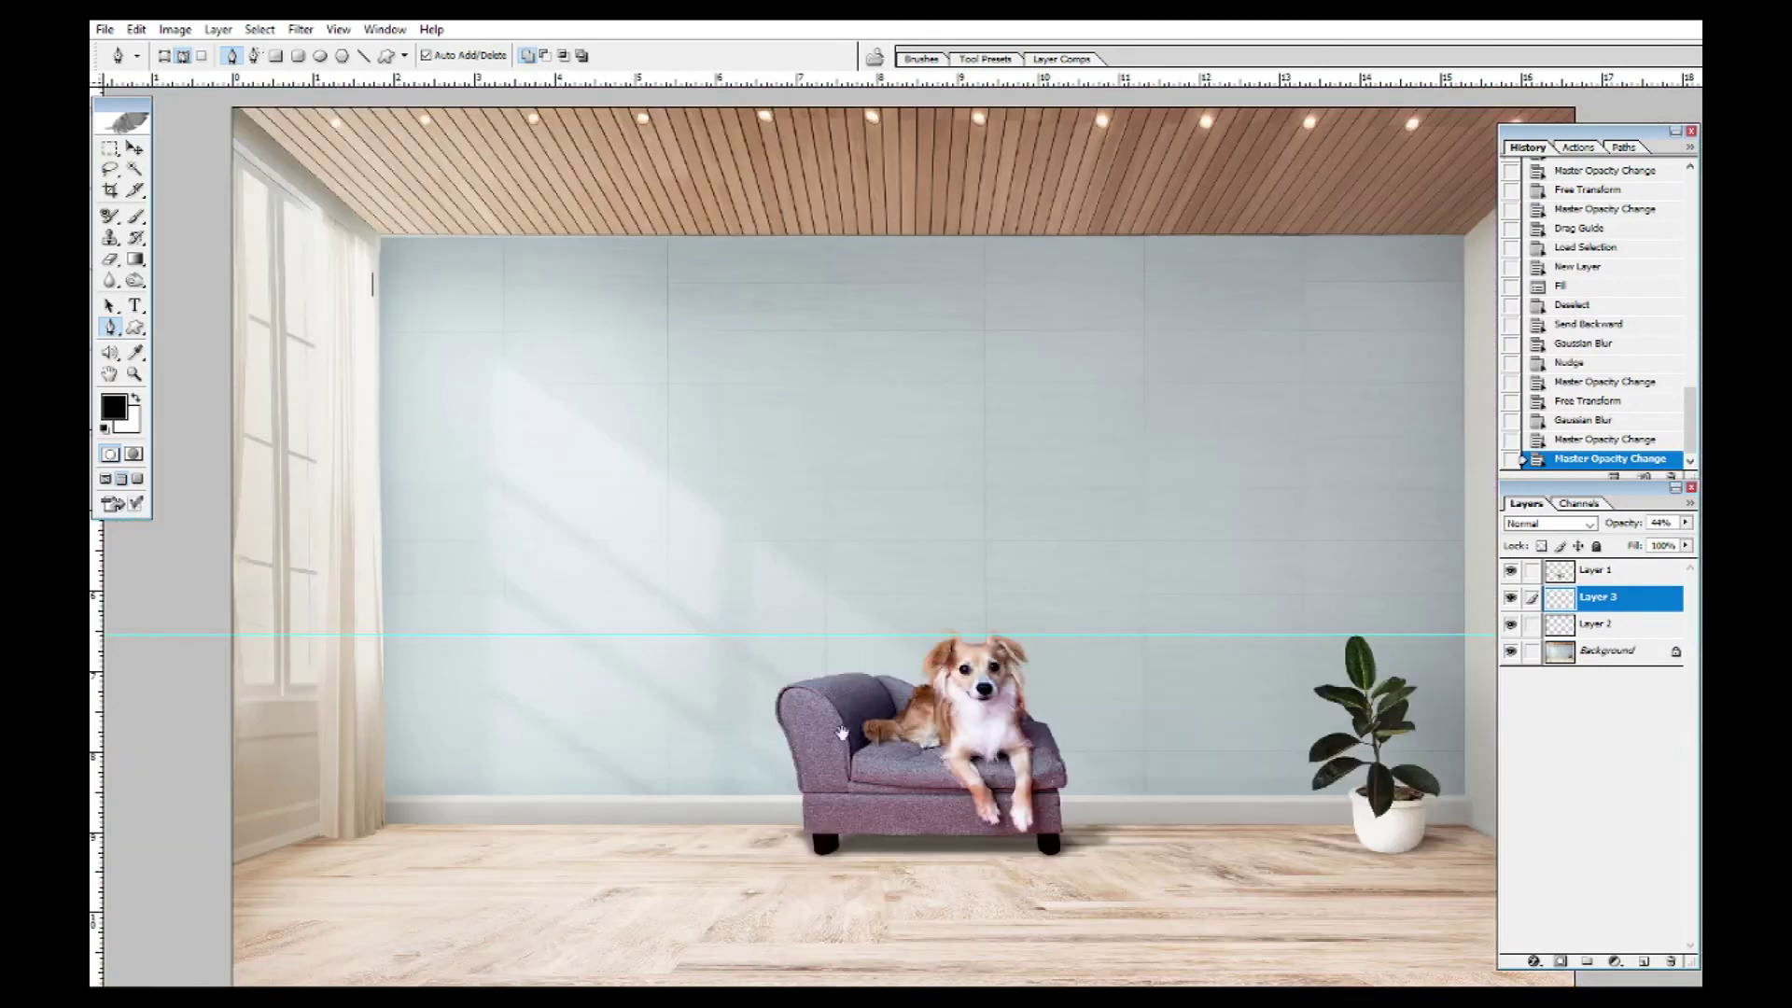
drag(846, 746, 816, 721)
click(533, 382)
click(955, 687)
click(1010, 744)
click(1036, 770)
click(1013, 811)
click(957, 829)
click(803, 823)
click(733, 805)
click(485, 670)
click(461, 635)
click(444, 566)
click(441, 517)
drag(460, 331, 460, 326)
Convert the light-beam path to a selection and feather it by 10 pixels
key(ctrl+Return)
key(ctrl+alt+d)
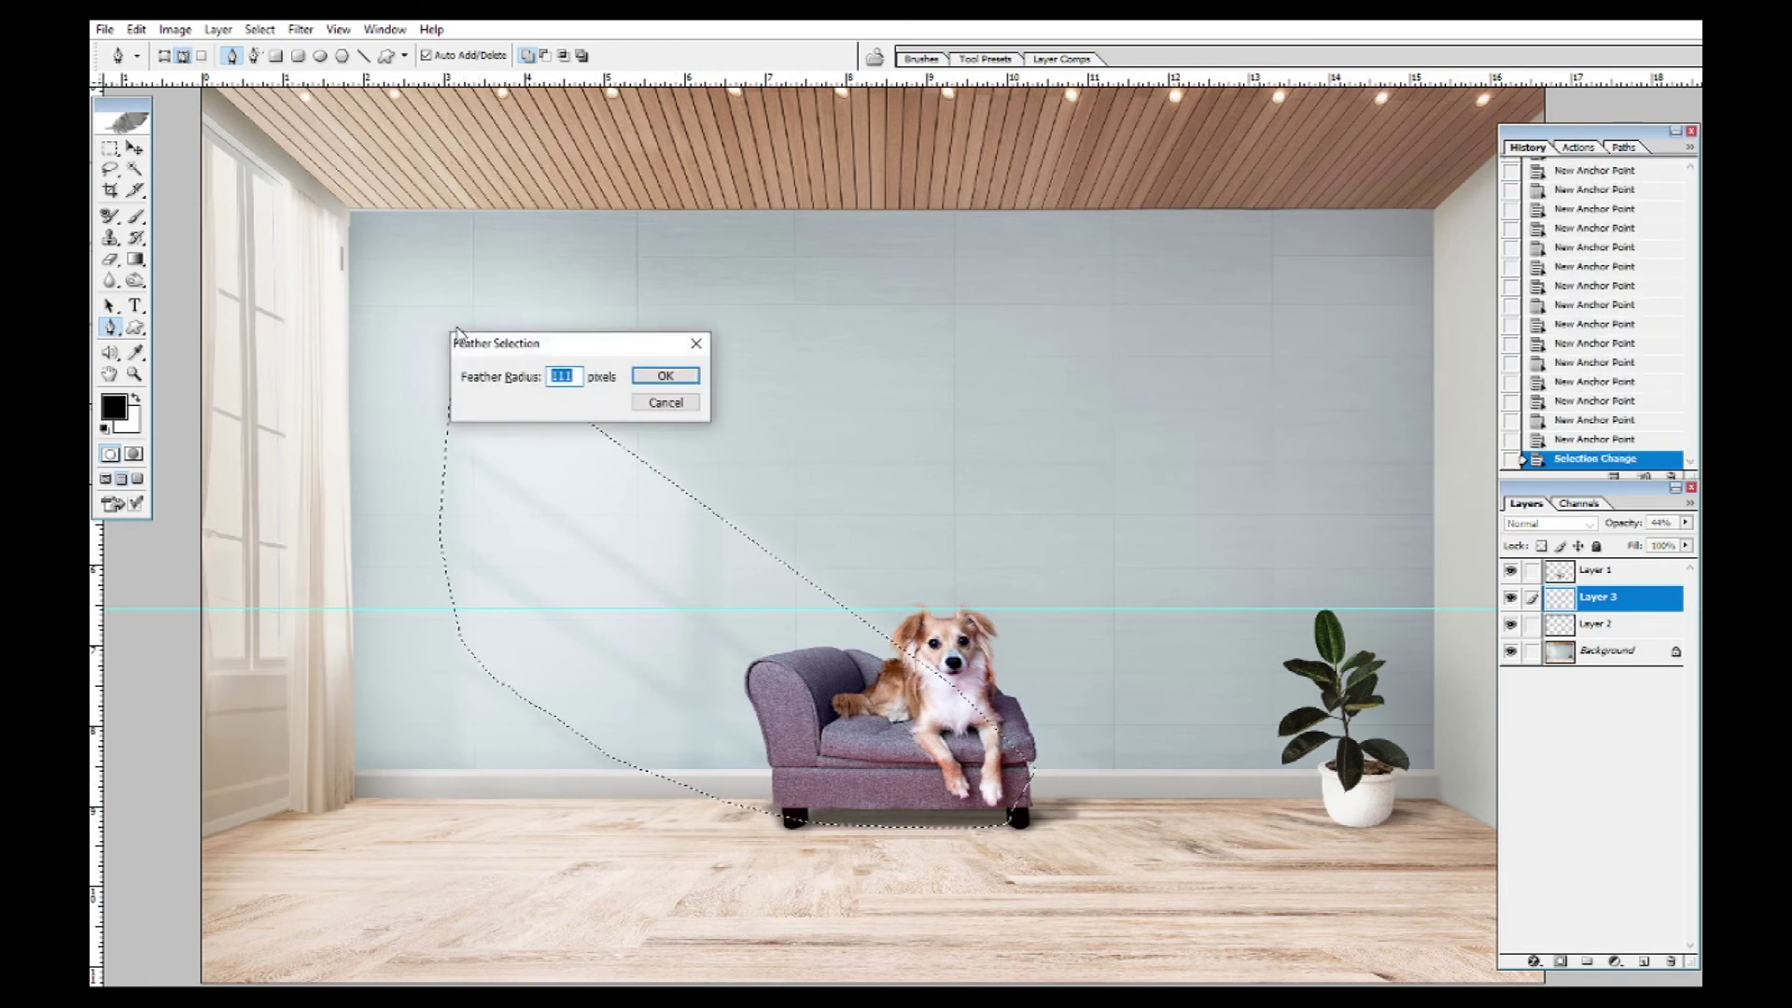
text(10)
key(Return)
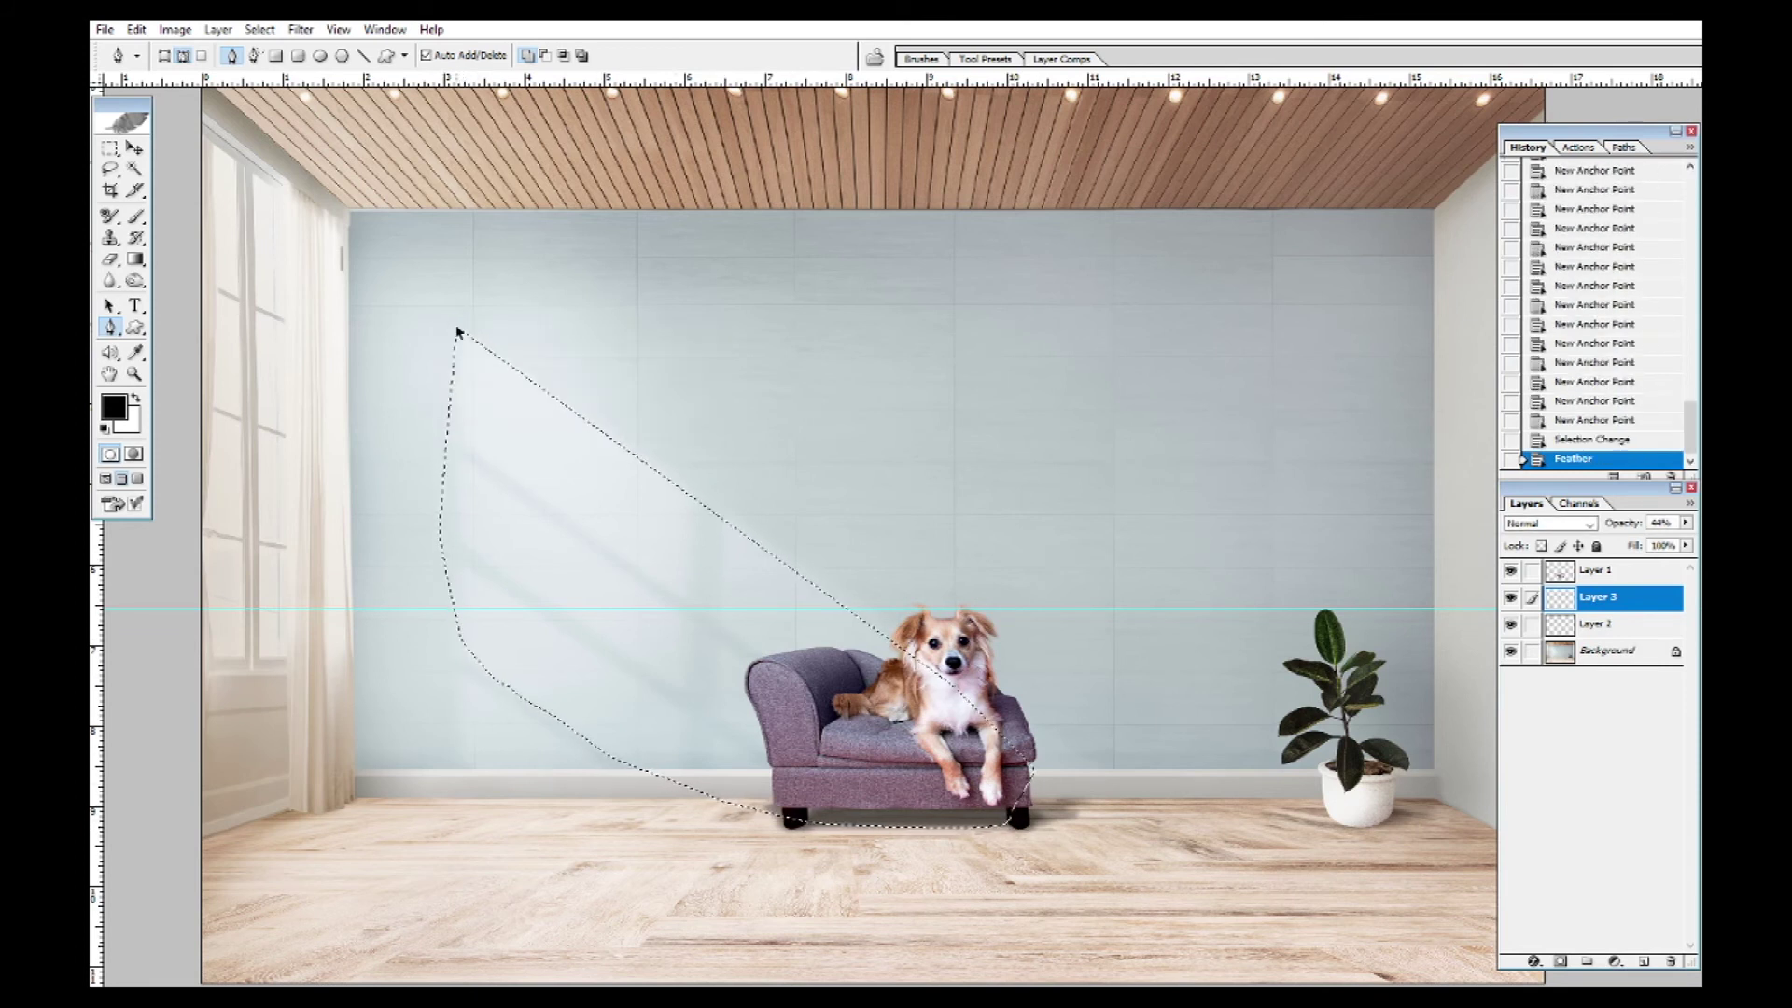
Fill the feathered beam selection with white on a new layer, deselect it and place that layer above Layer 1
key(ctrl+shift+alt+n)
key(x)
key(alt+BackSpace)
key(ctrl+d)
key(ctrl+bracketleft)
key(ctrl+bracketright)
key(ctrl+bracketright)
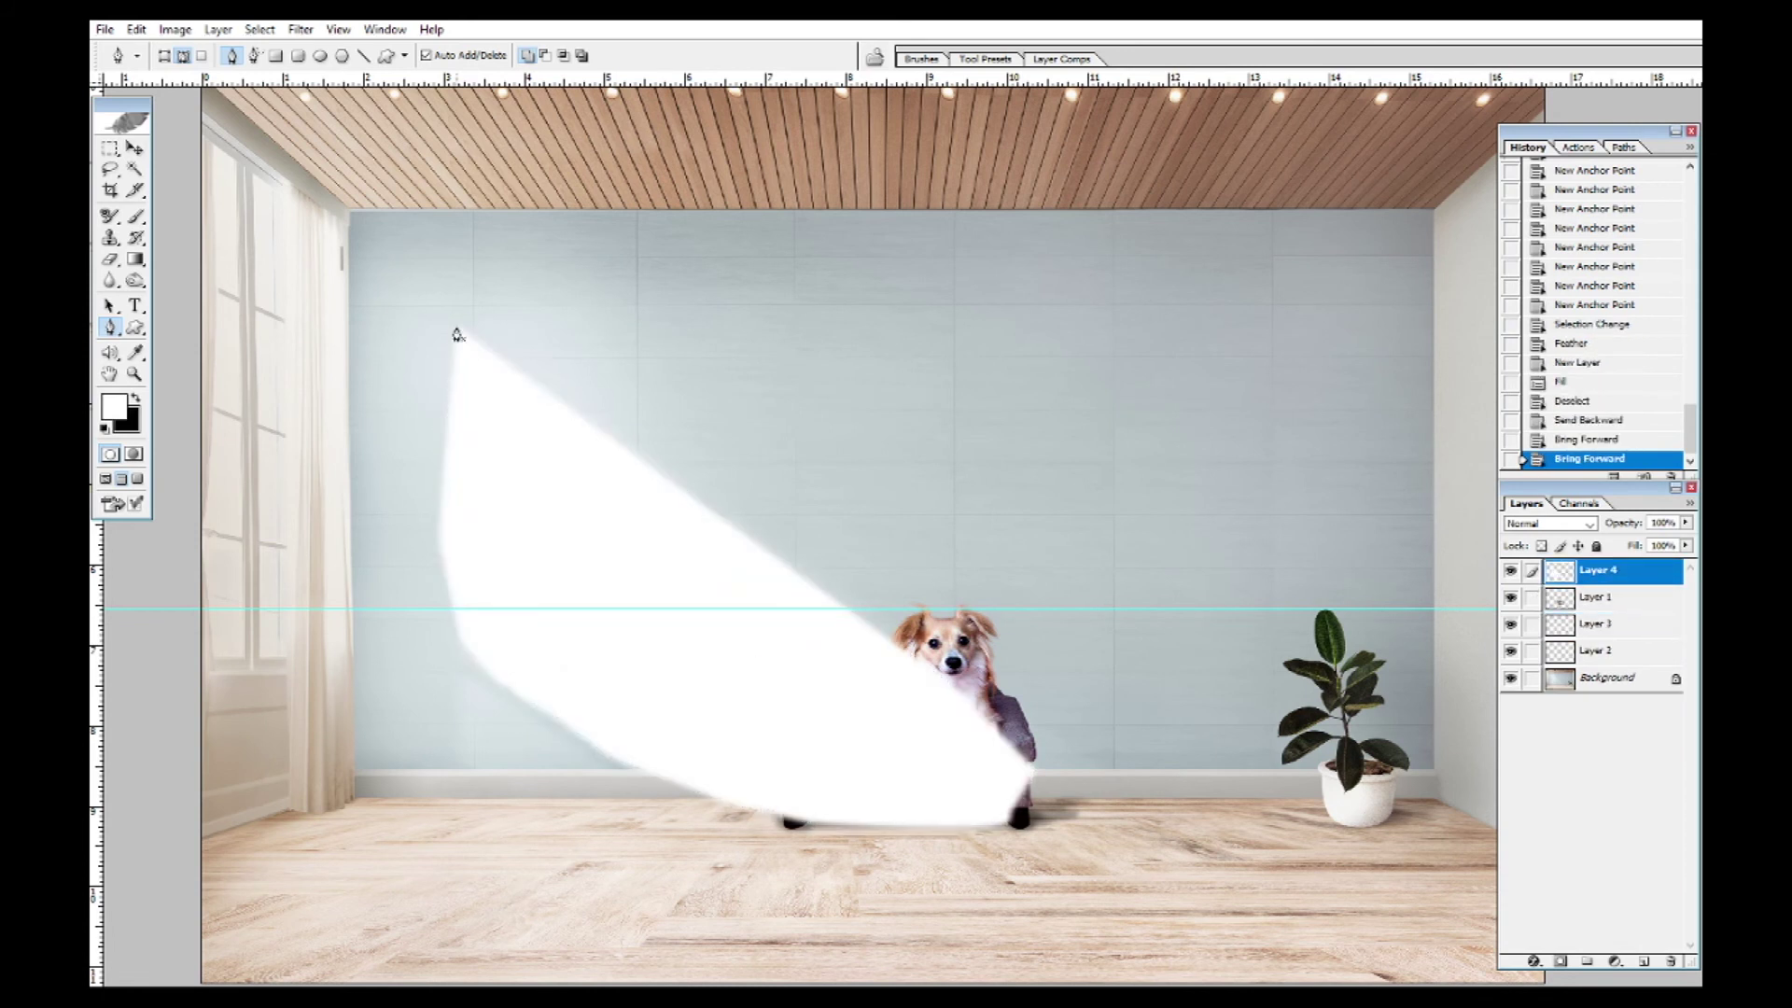
Set Layer 4 to Lighten at 22% opacity and clear its white light outside the dog and sofa outline
key(v)
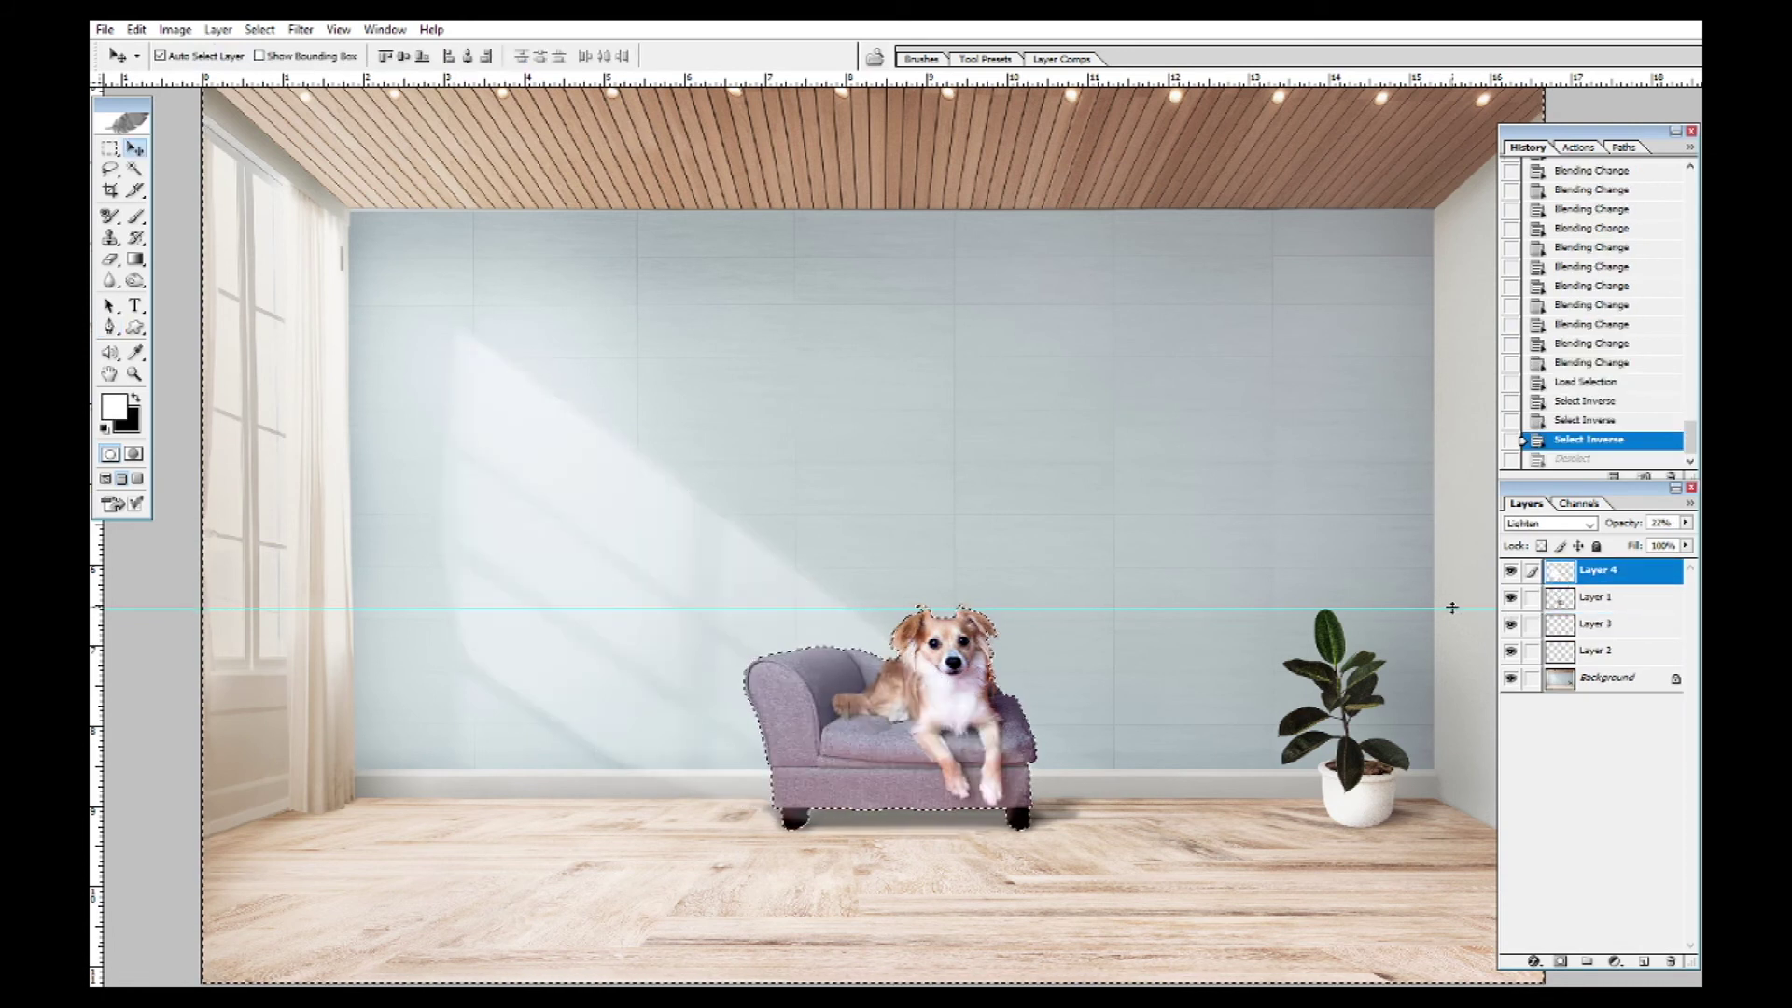
key(Delete)
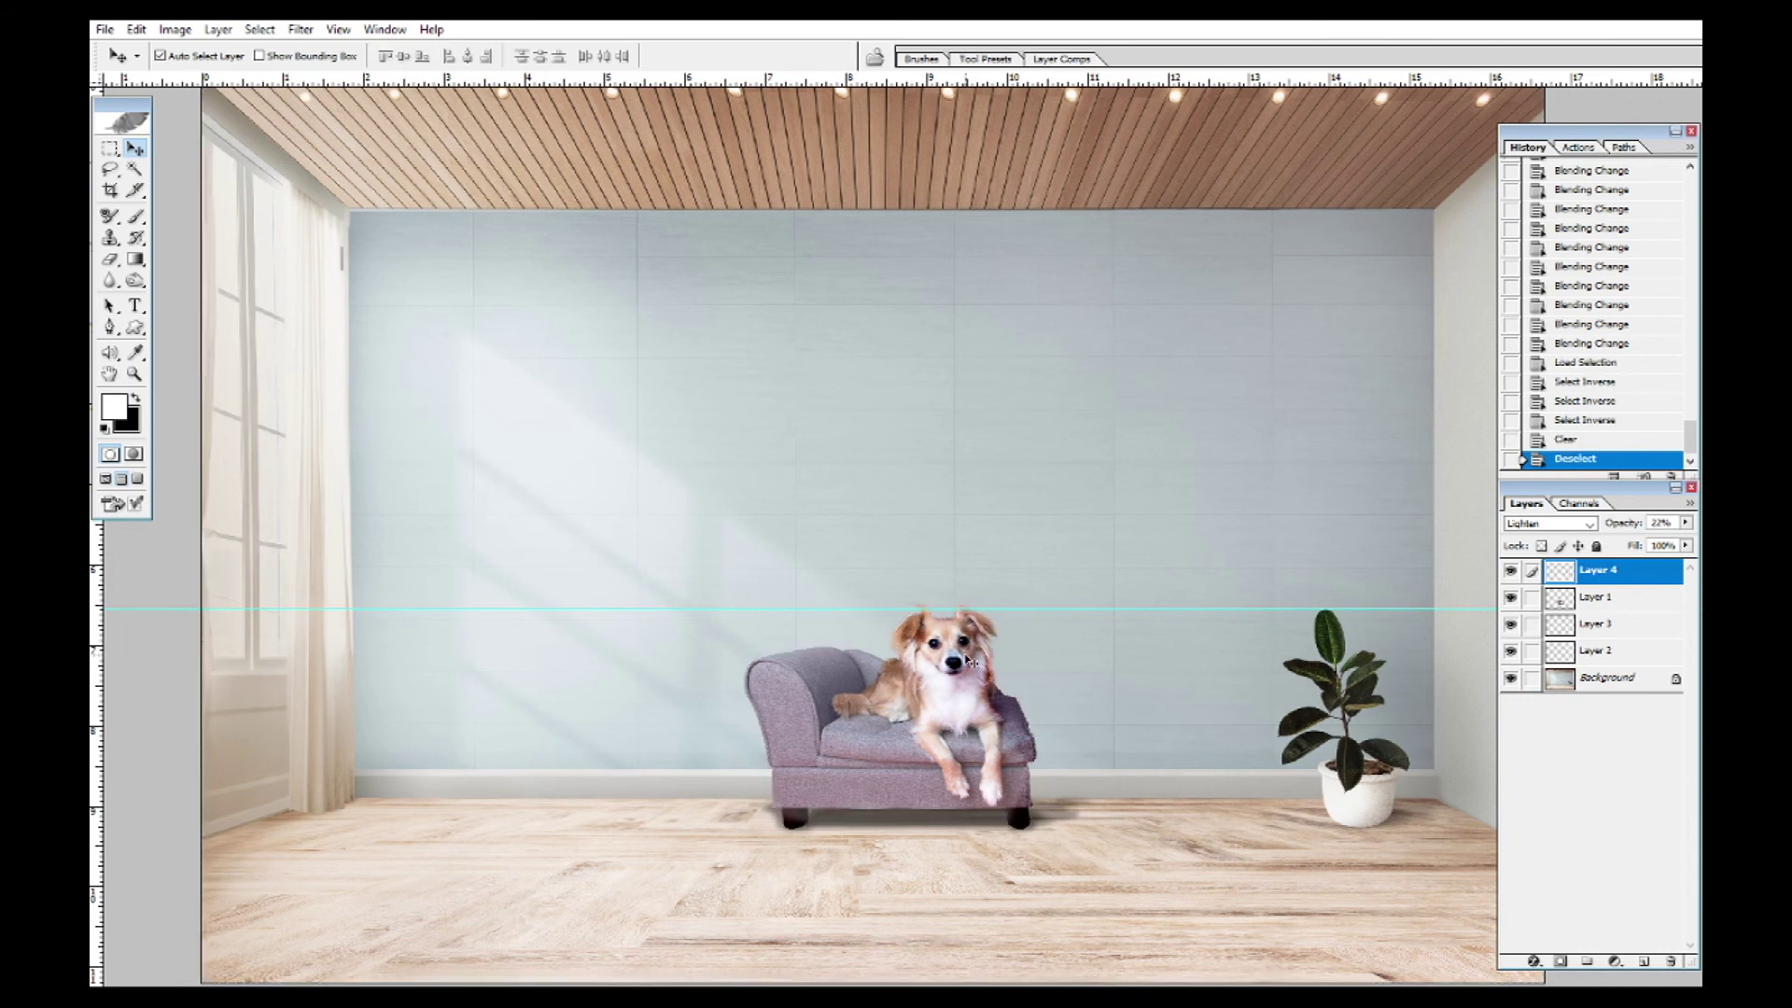
Compare the image with and without the Layer 4 light, and reduce the layer's opacity to 16%
click(1511, 571)
click(1511, 571)
click(1509, 573)
click(1509, 573)
key(1)
key(5)
key(1)
key(6)
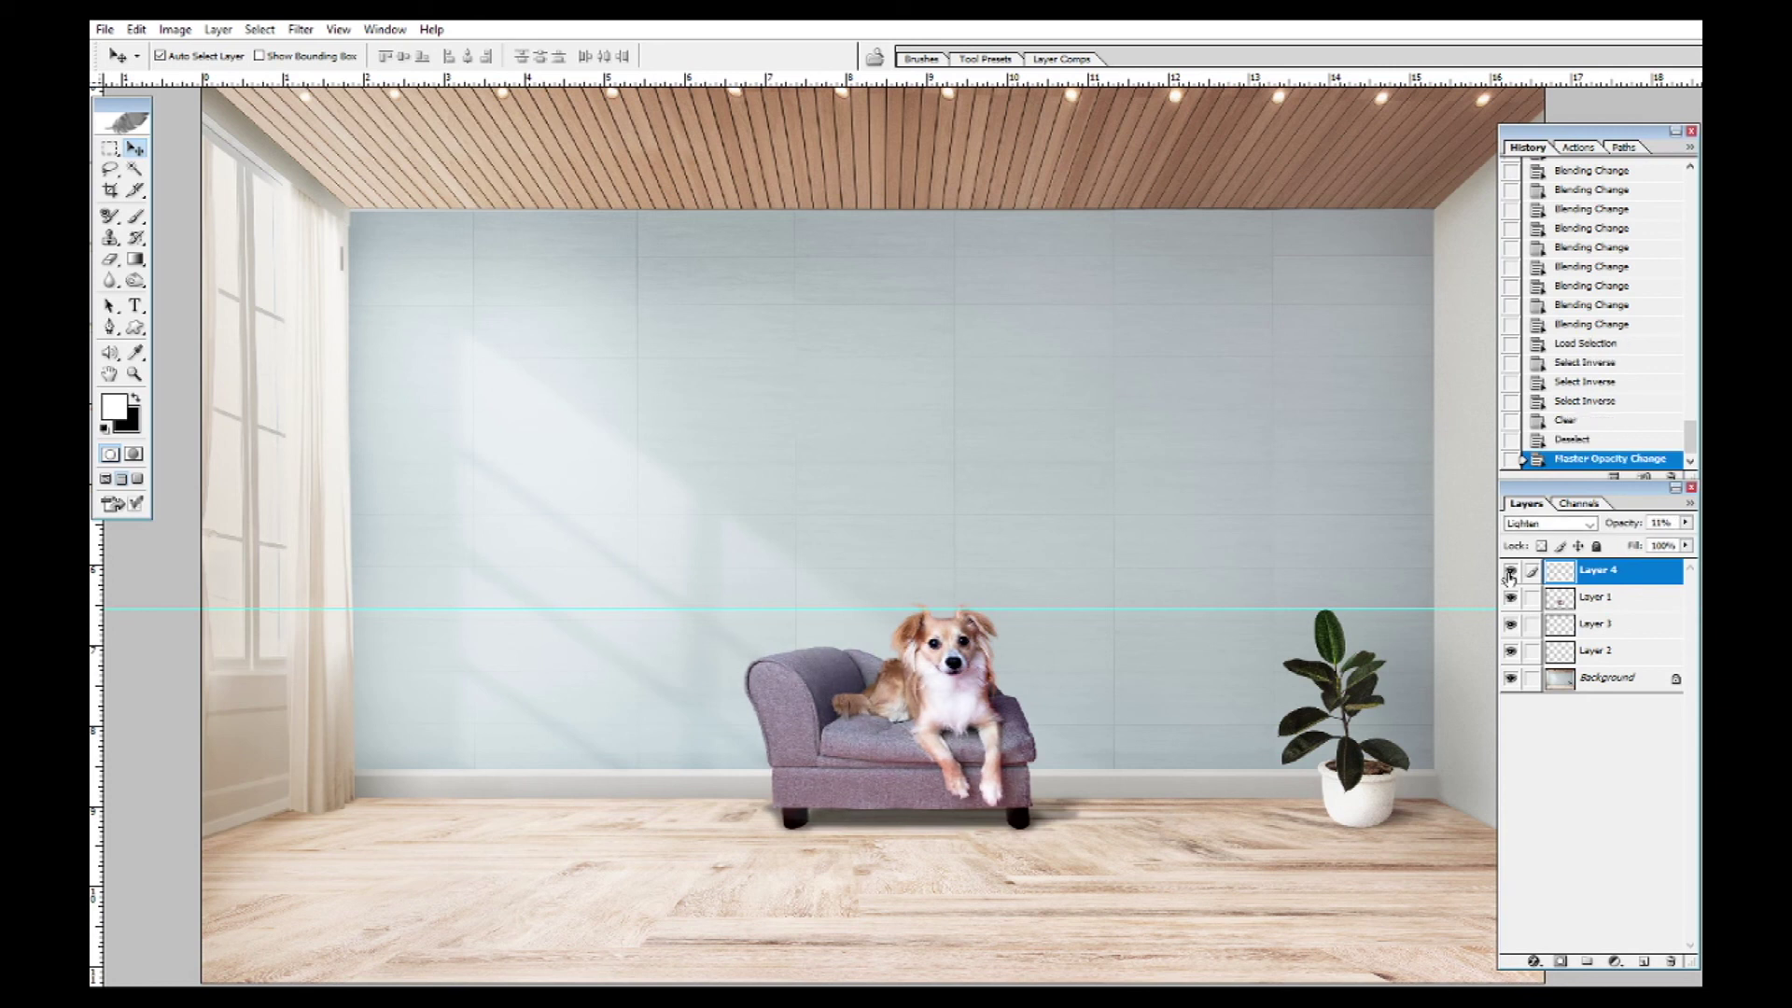
Fit the whole composite on screen and review the finished image
key(ctrl+0)
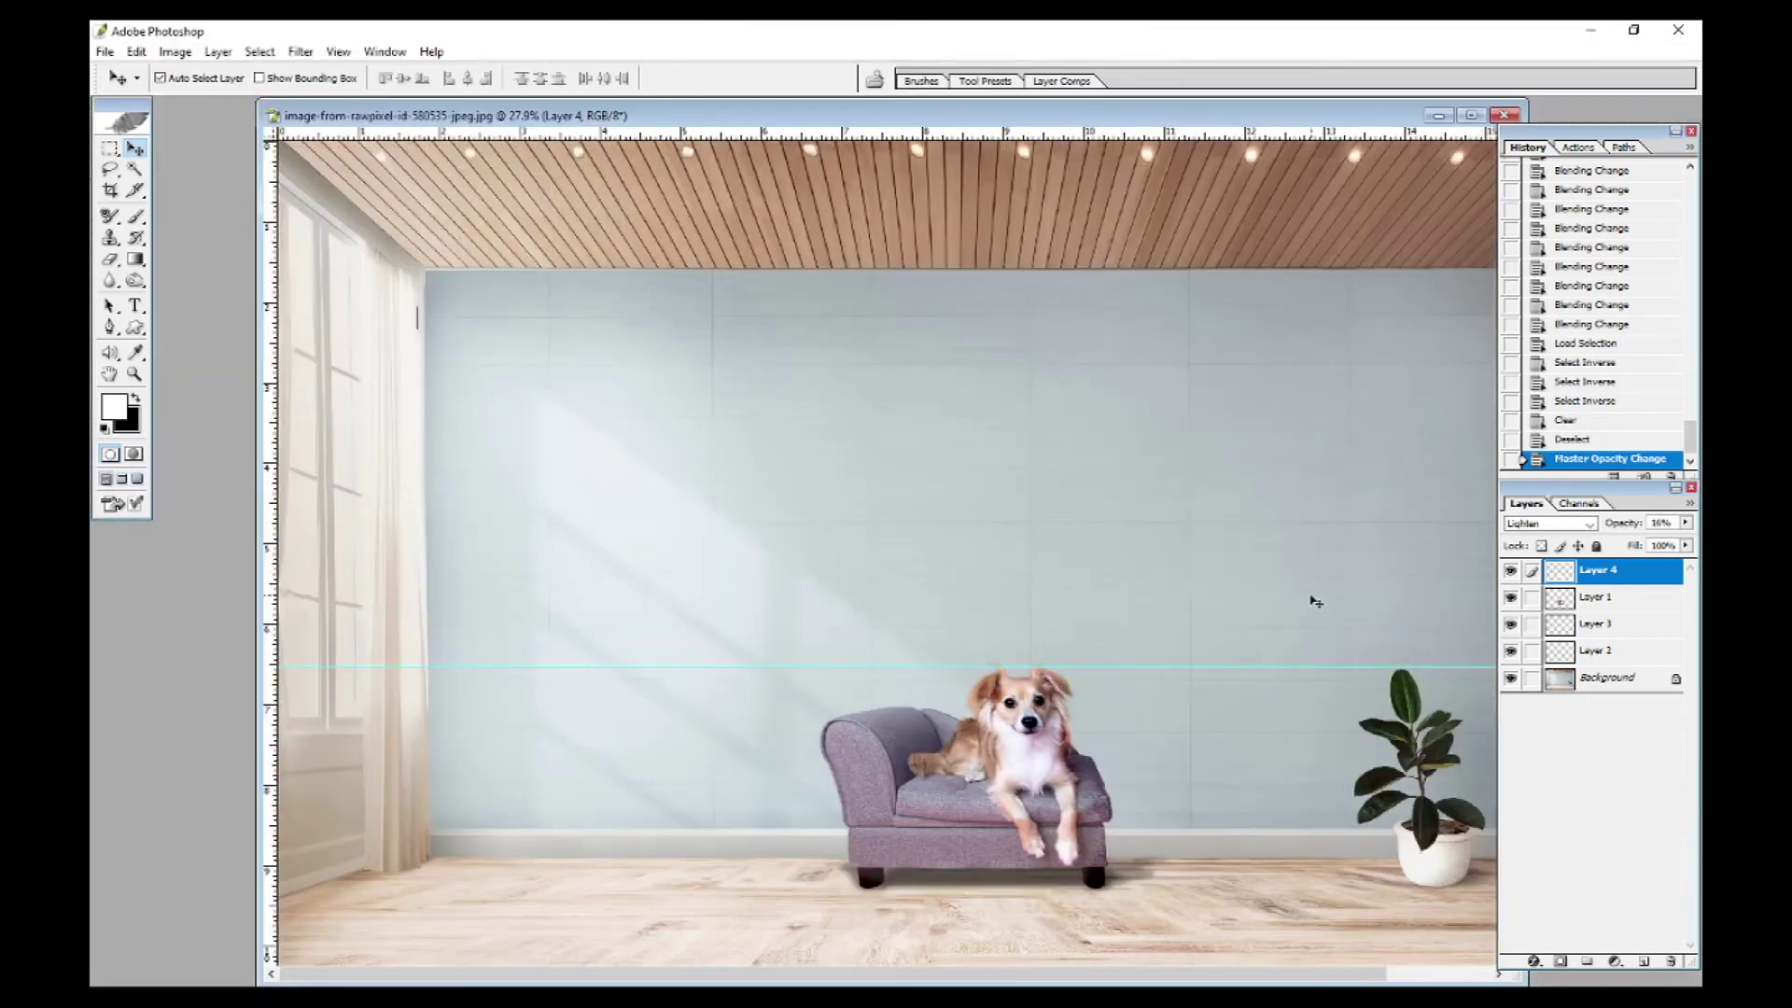
right_click(929, 504)
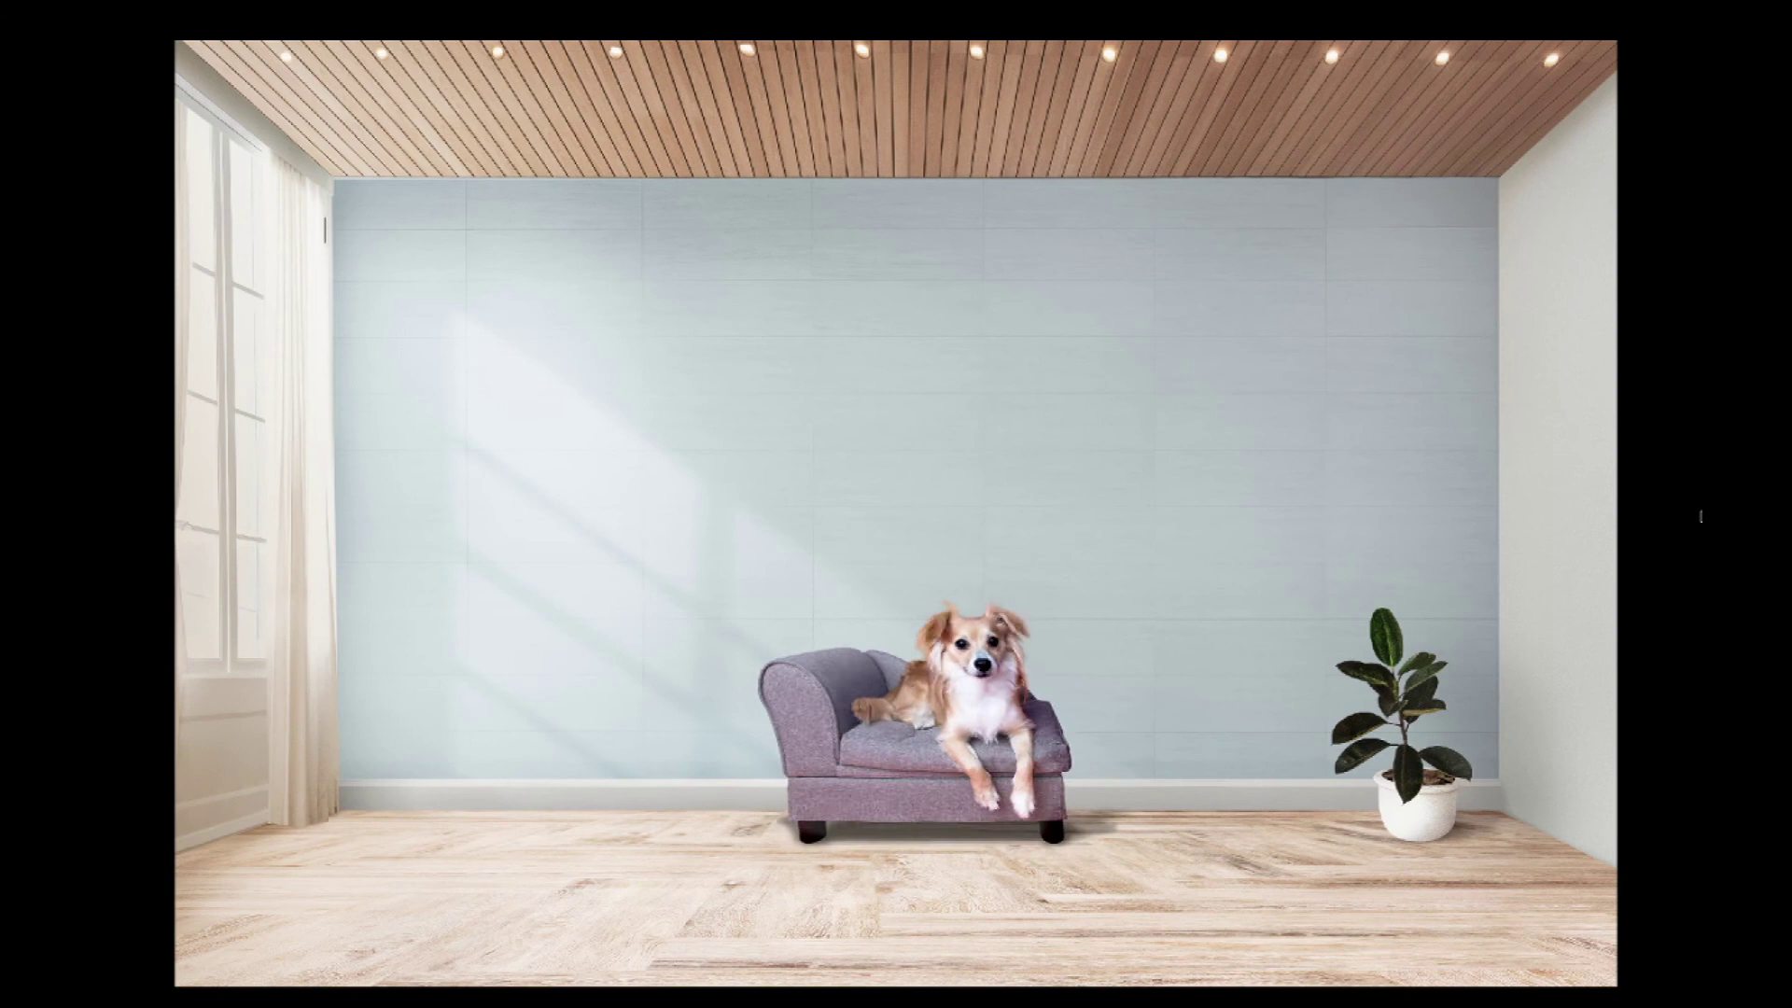